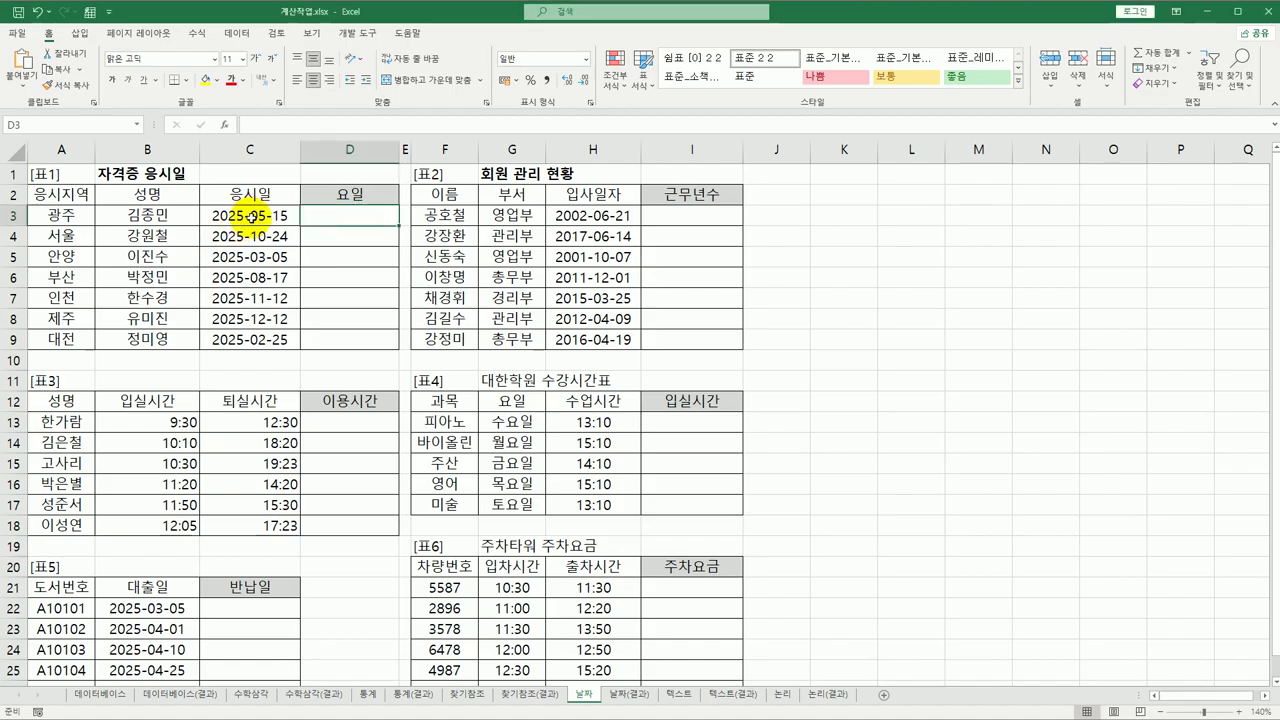
{"action": "left_click_drag", "start_coordinate": [252, 217], "coordinate": [259, 330]}
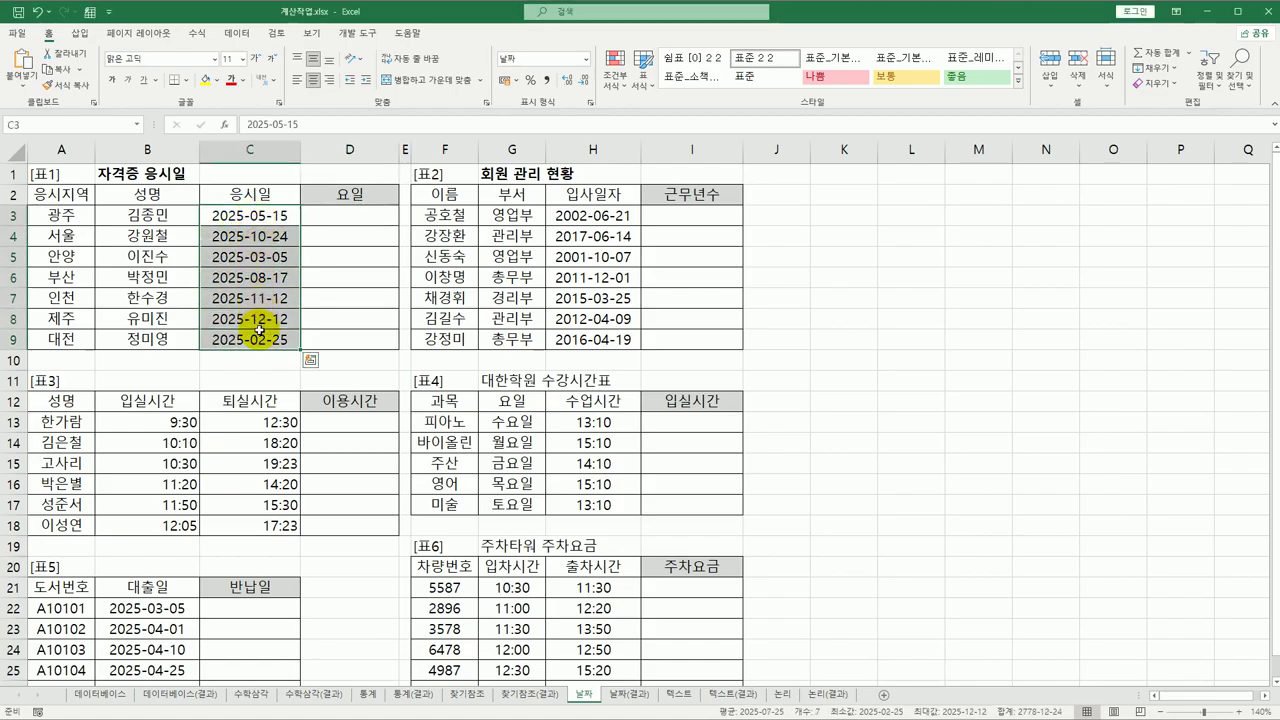
{"action": "left_click", "coordinate": [352, 218]}
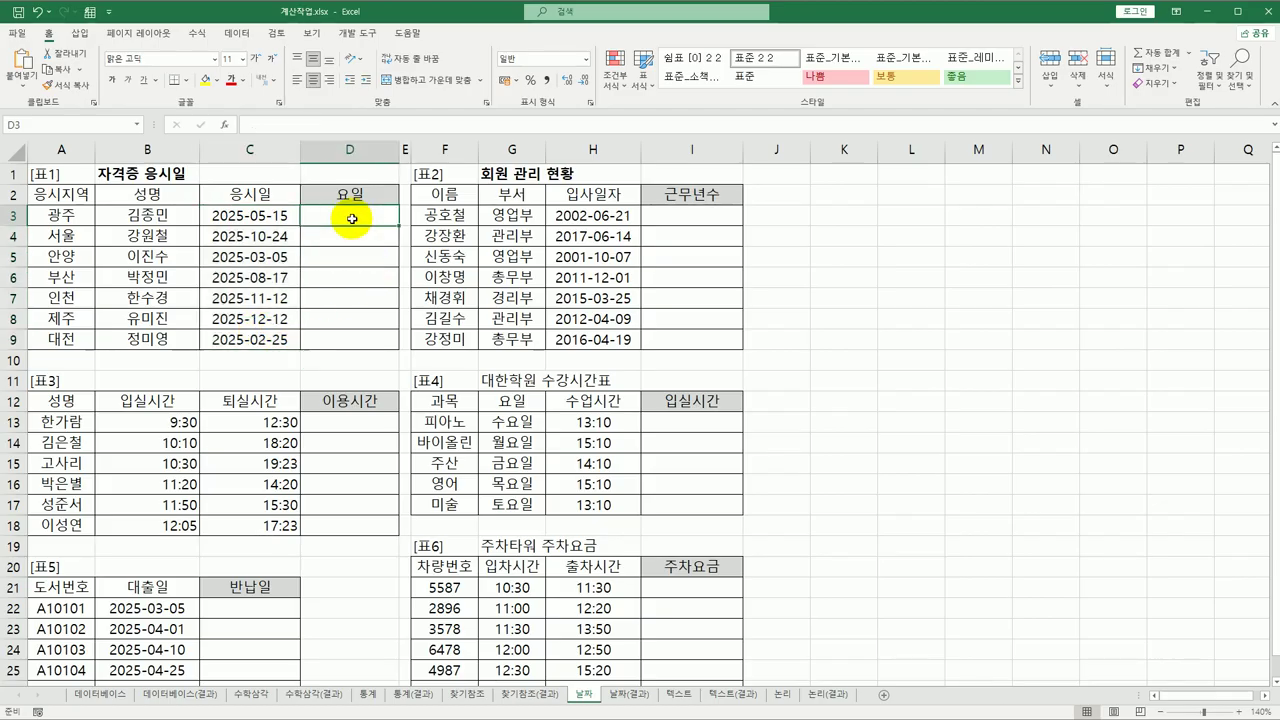
{"action": "left_click_drag", "start_coordinate": [352, 218], "coordinate": [352, 336]}
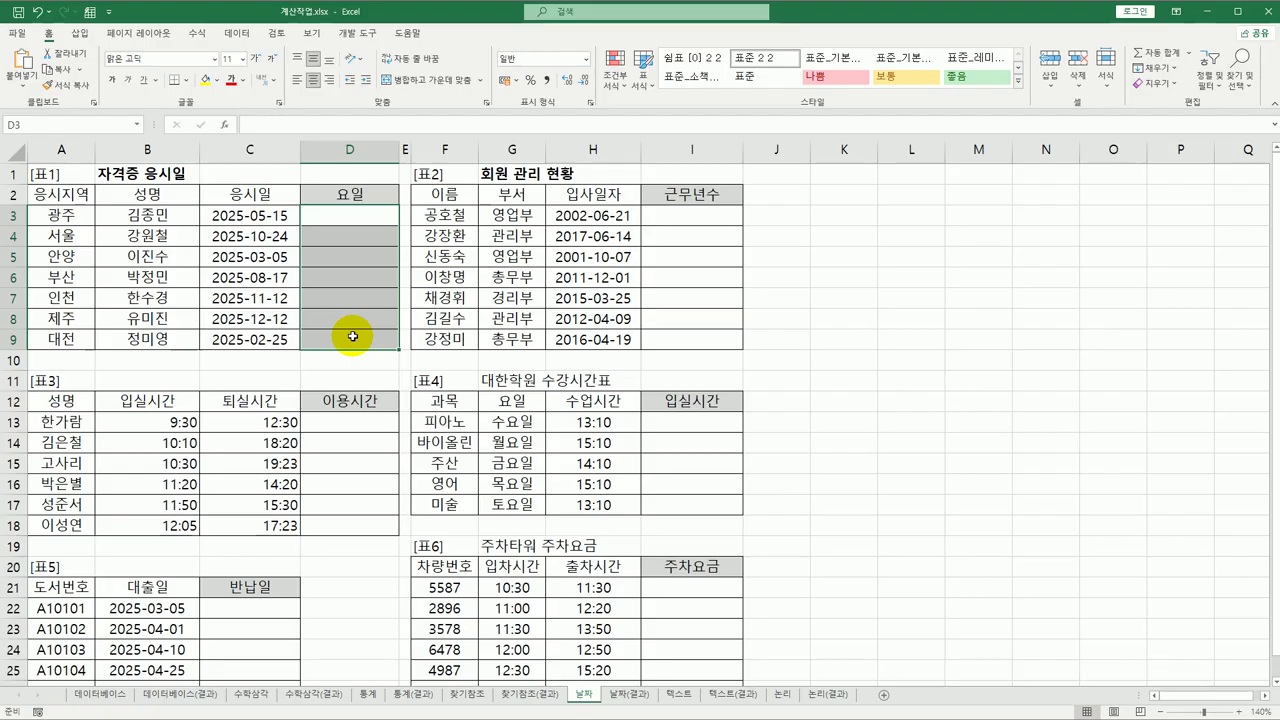
Enter =WEEKDAY(C3,2) in D3 of the 요일 column in 표1 and fill it down to D9.
{"action": "left_click", "coordinate": [357, 220]}
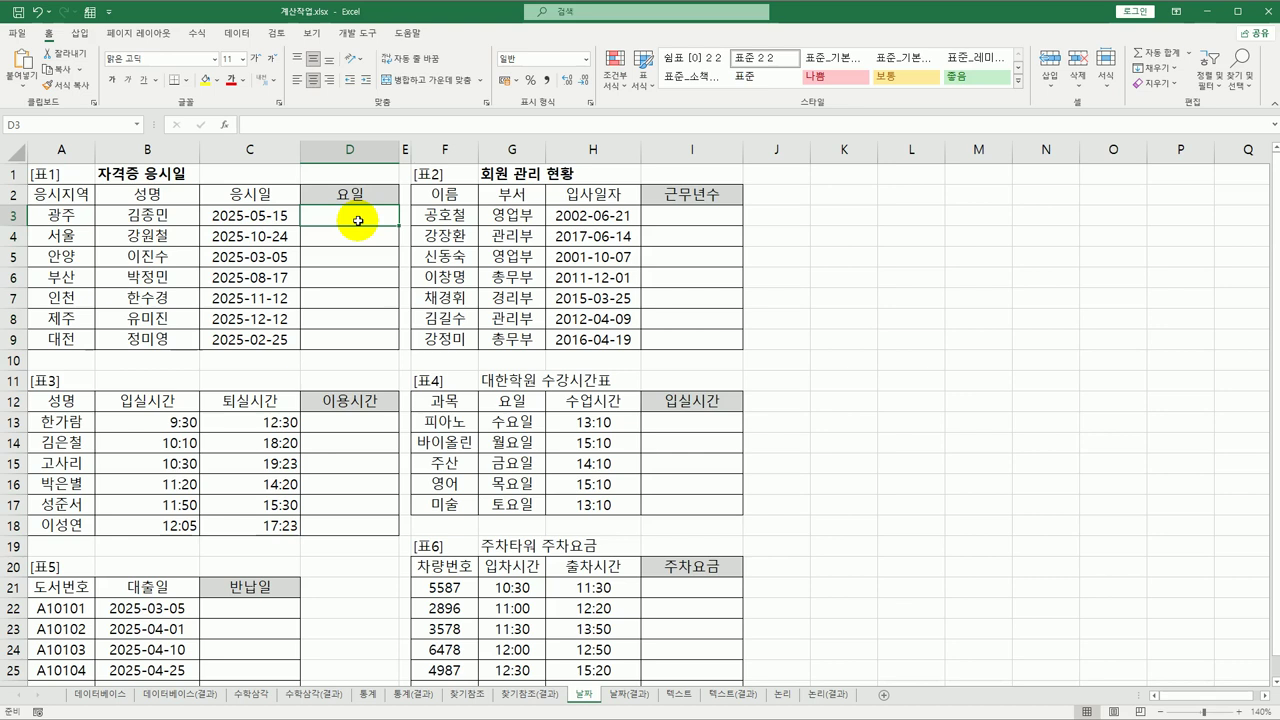
{"action": "type", "text": "="}
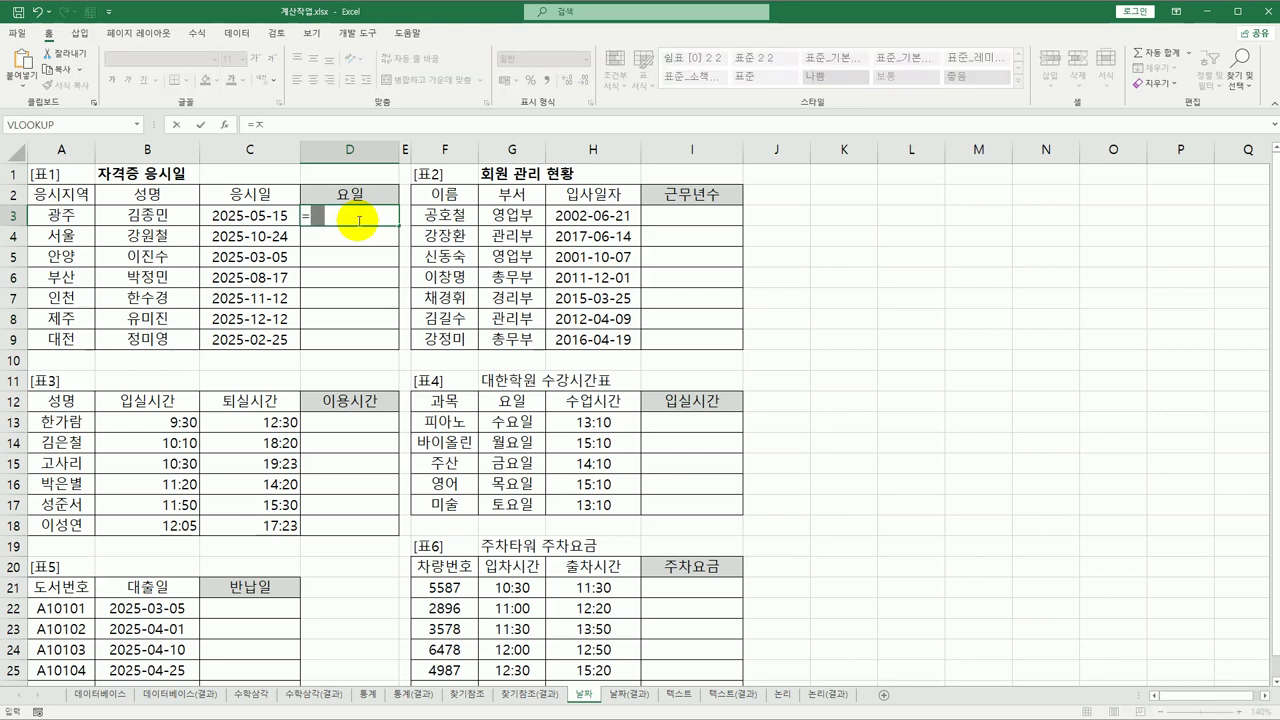
{"action": "type", "text": "wee"}
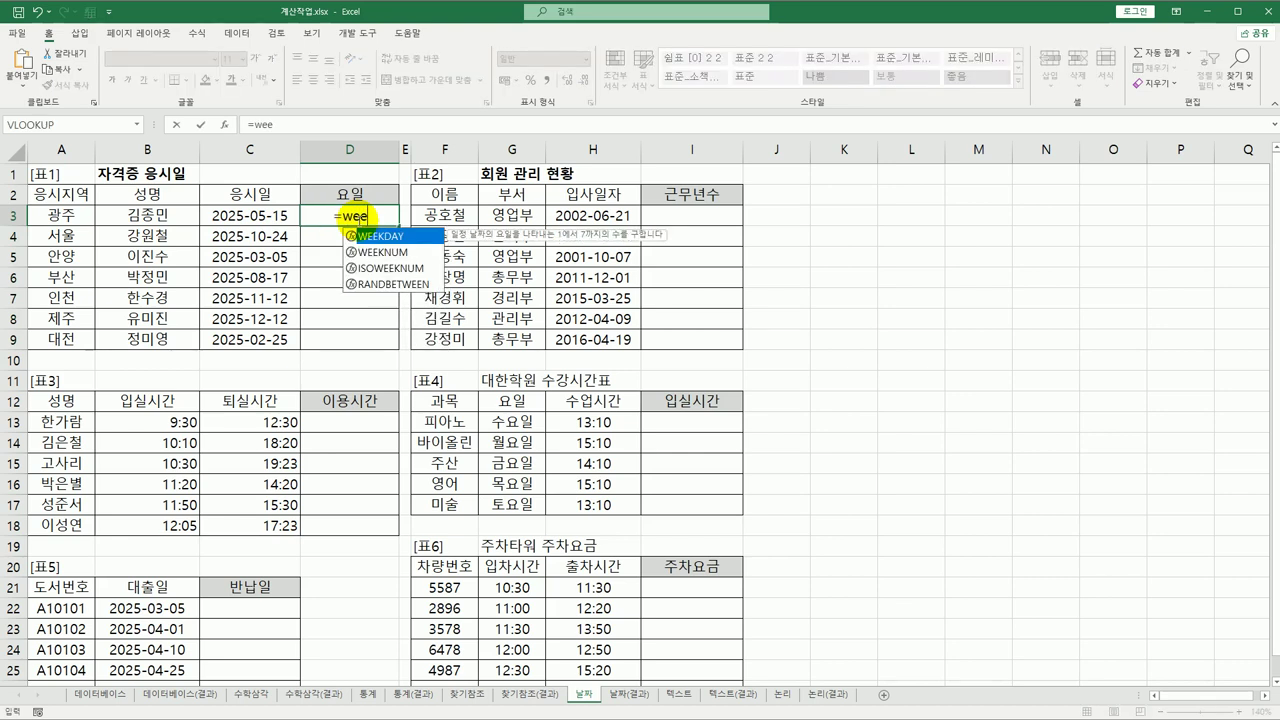
{"action": "double_click", "coordinate": [418, 244]}
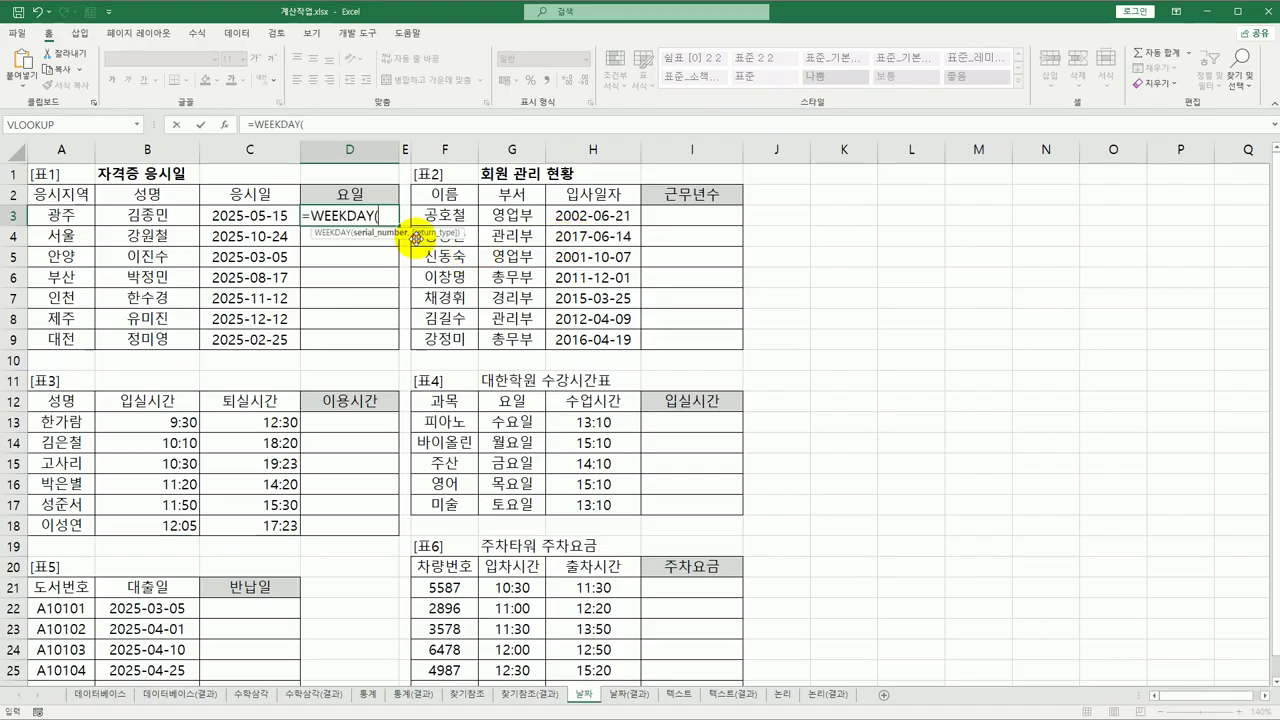
{"action": "left_click", "coordinate": [279, 216]}
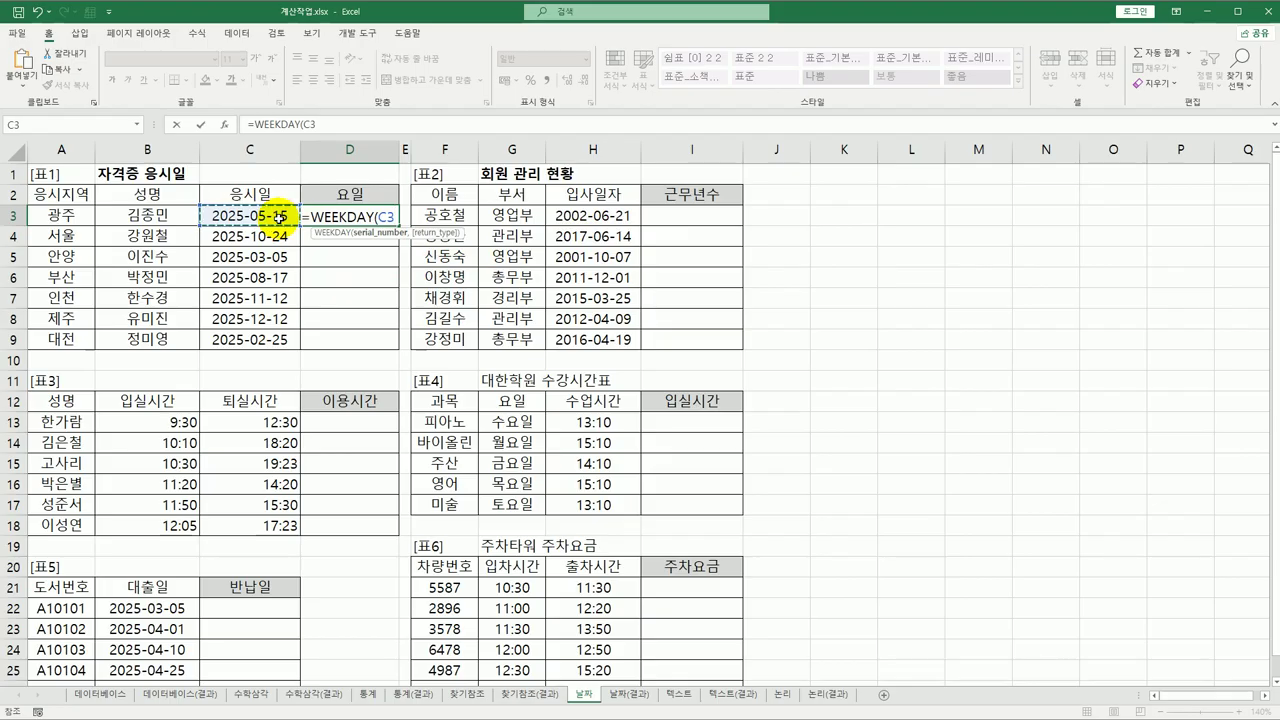
{"action": "type", "text": ","}
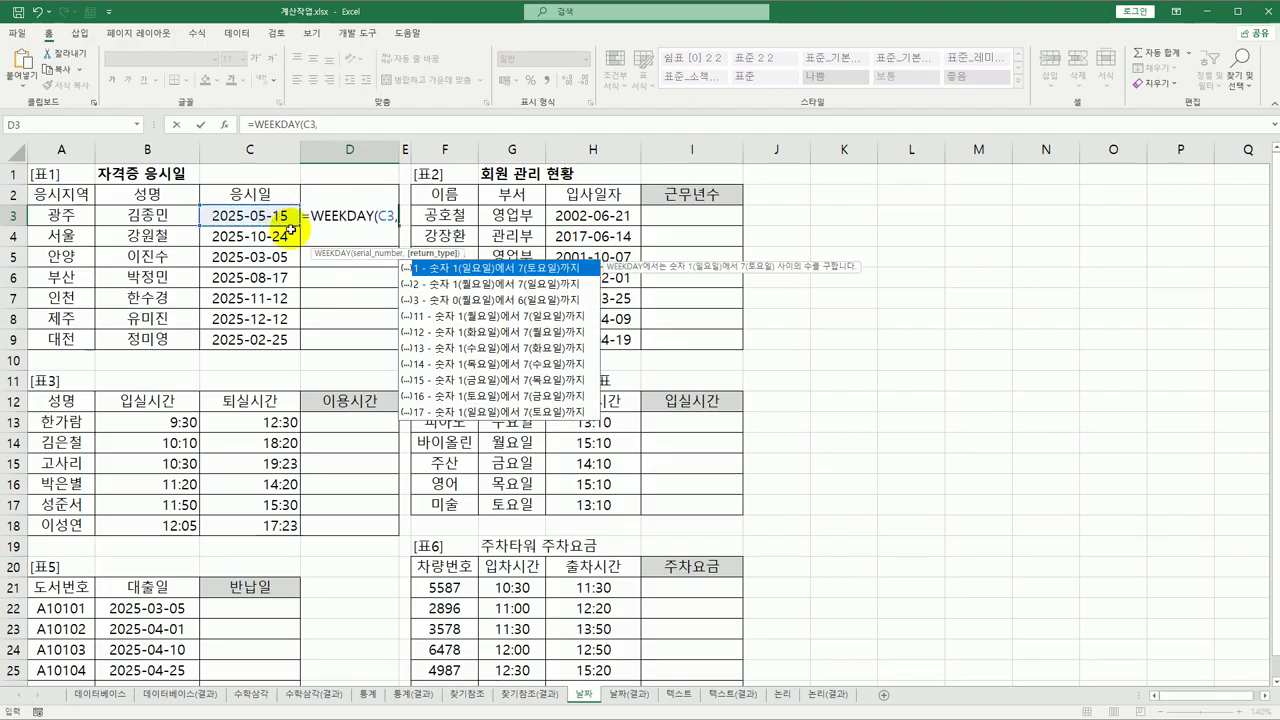
{"action": "left_click", "coordinate": [460, 285]}
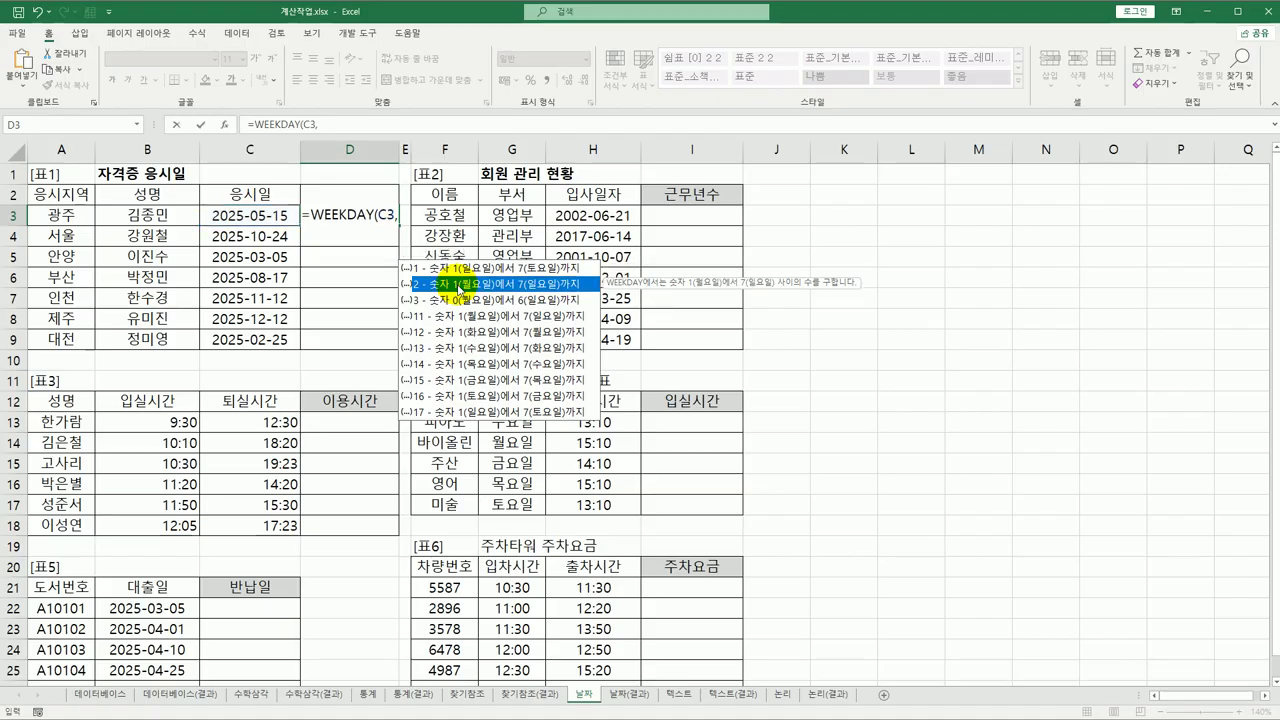
{"action": "double_click", "coordinate": [419, 286]}
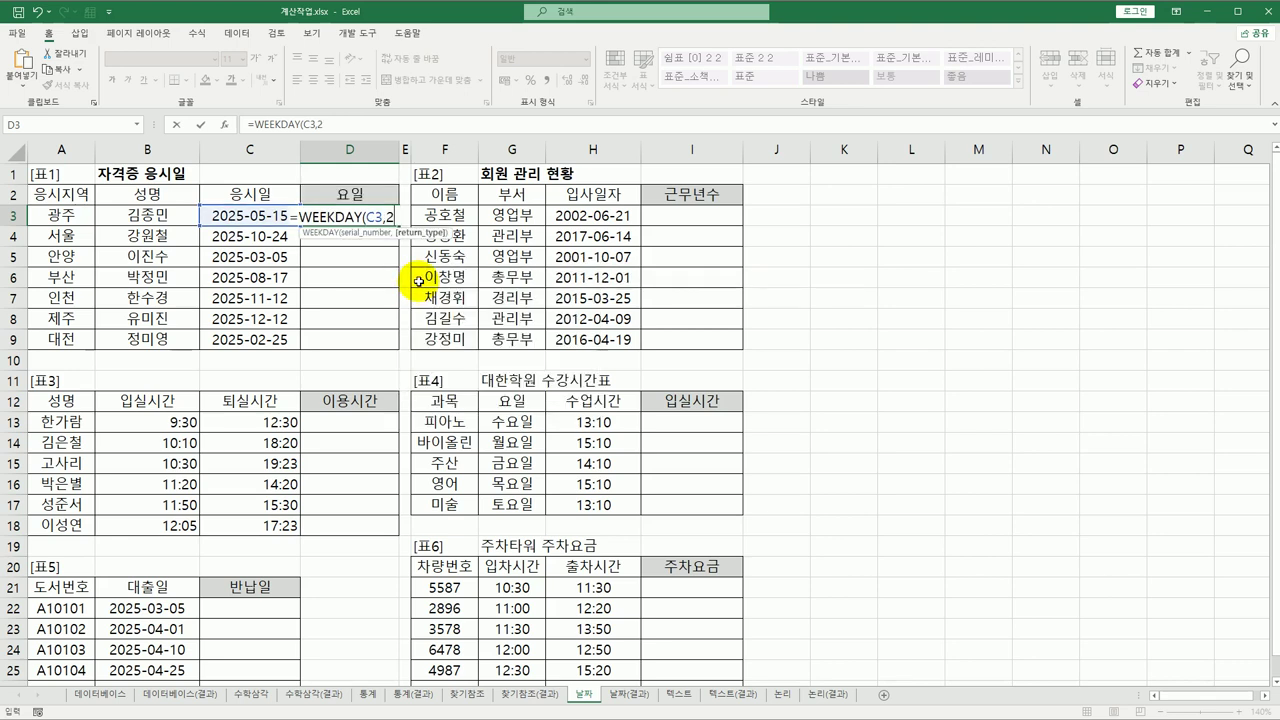
{"action": "key", "text": "Return"}
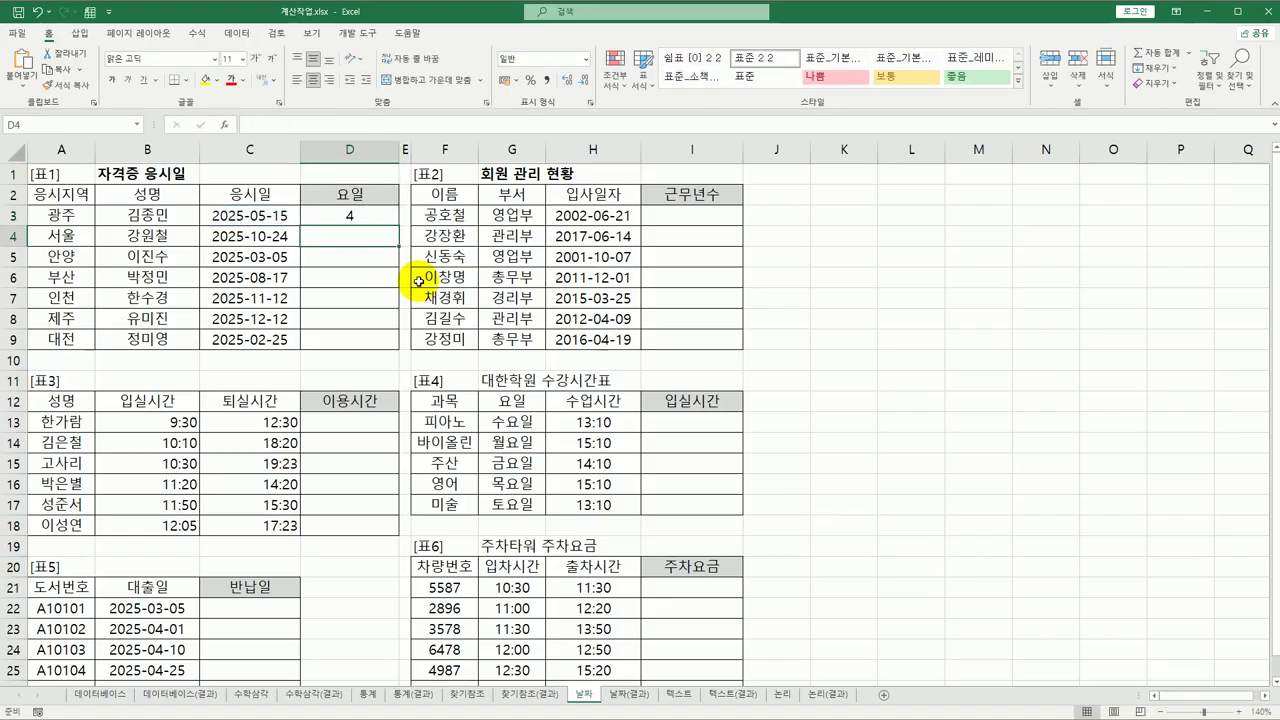
{"action": "left_click", "coordinate": [370, 216]}
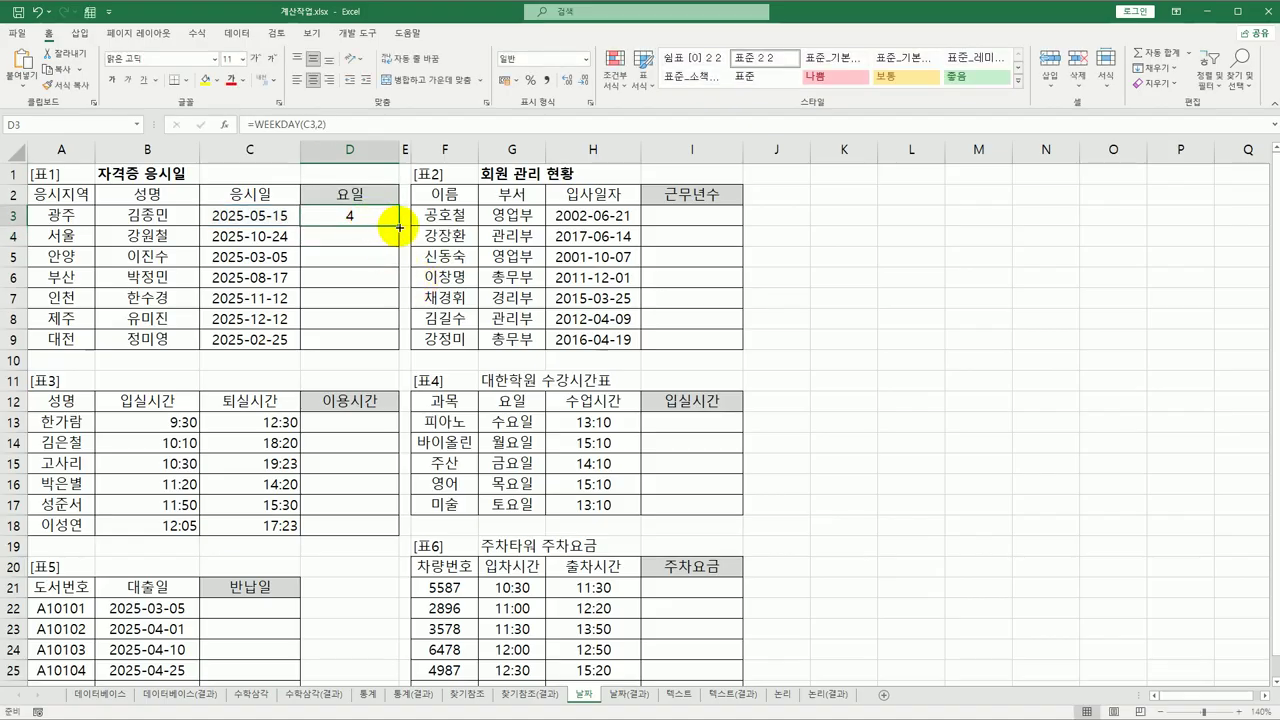
{"action": "left_click_drag", "start_coordinate": [399, 228], "coordinate": [398, 345]}
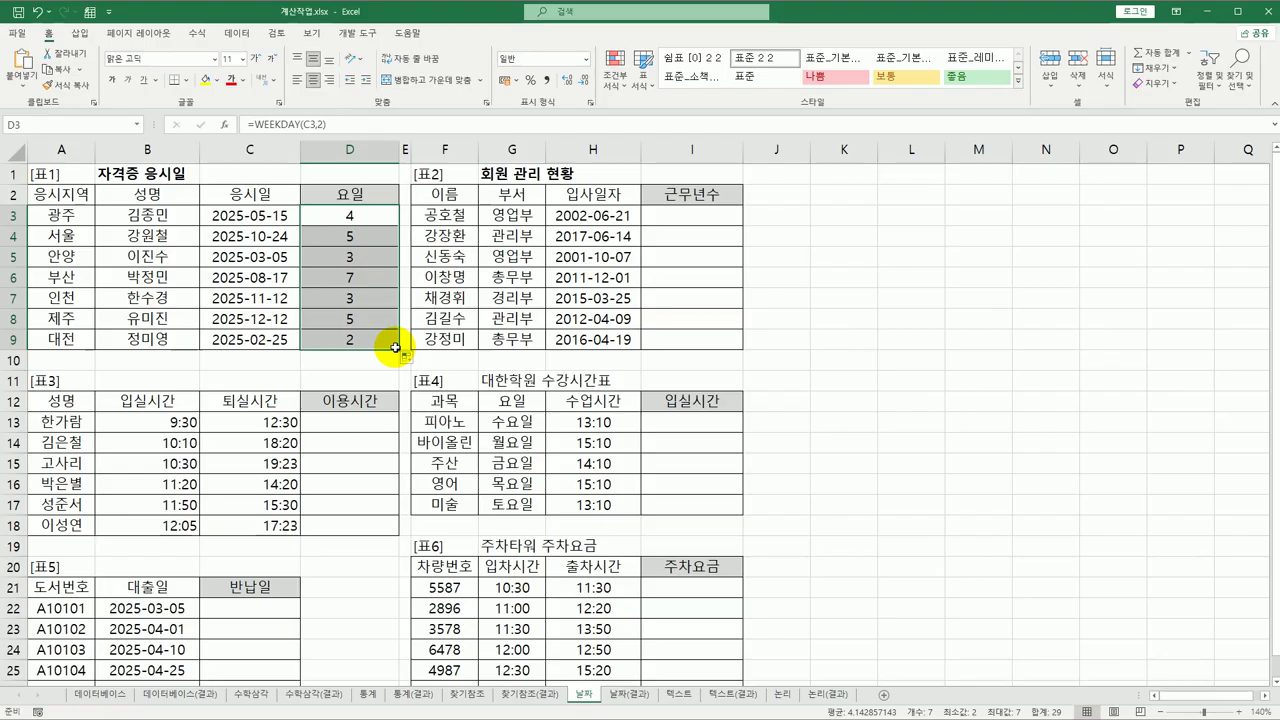
Wrap the D3 formula in an IF function with the logical test WEEKDAY(C3,2)<=5.
{"action": "double_click", "coordinate": [358, 216]}
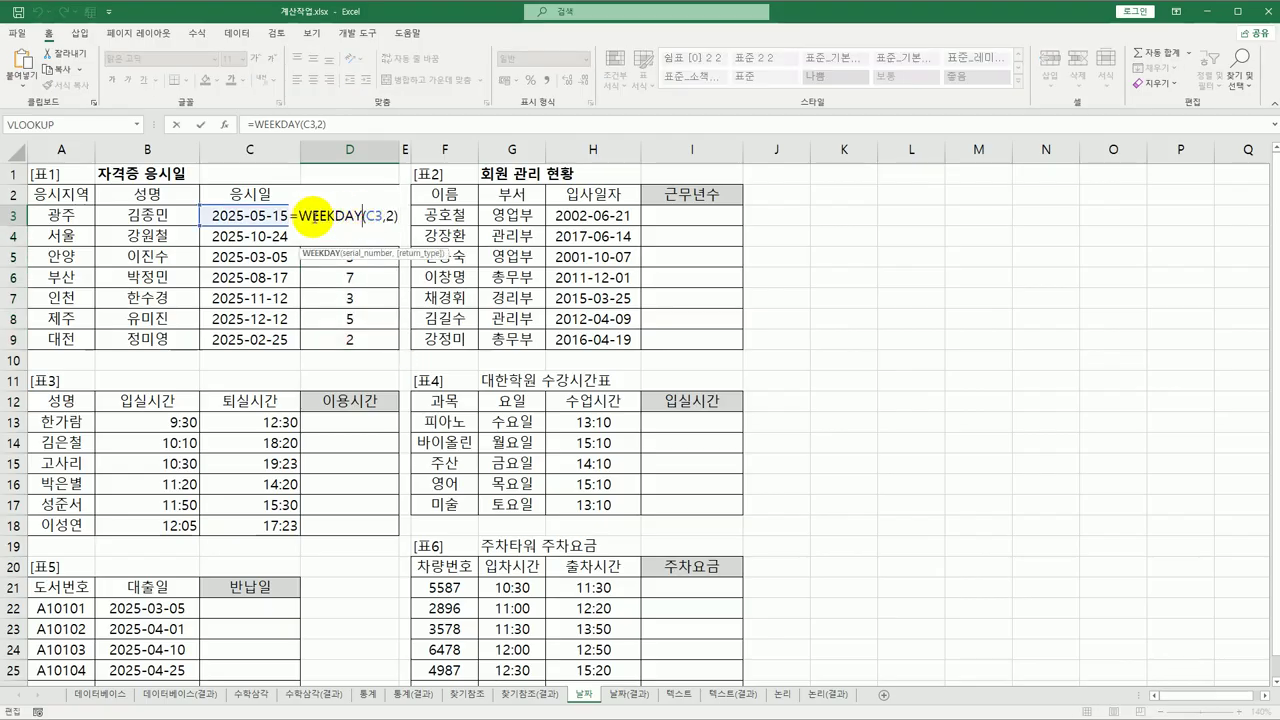
{"action": "left_click", "coordinate": [297, 215]}
{"action": "type", "text": "IF("}
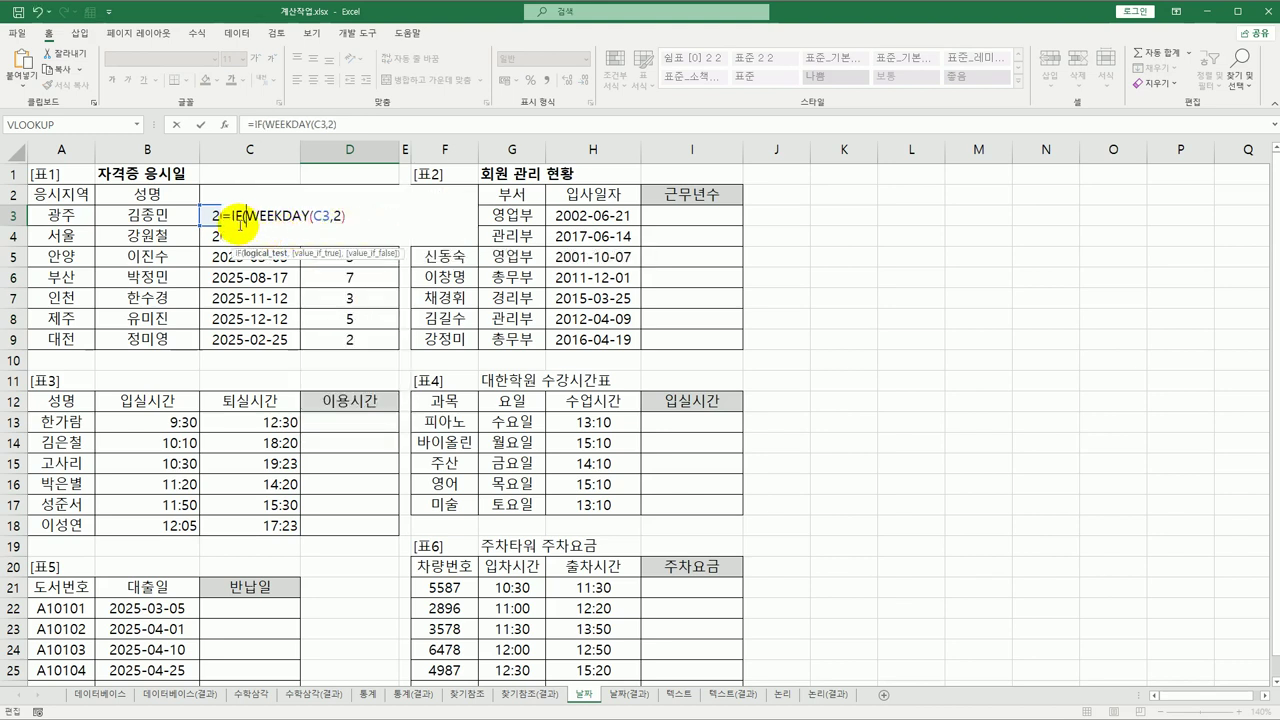
{"action": "left_click", "coordinate": [224, 124]}
{"action": "left_click", "coordinate": [868, 304]}
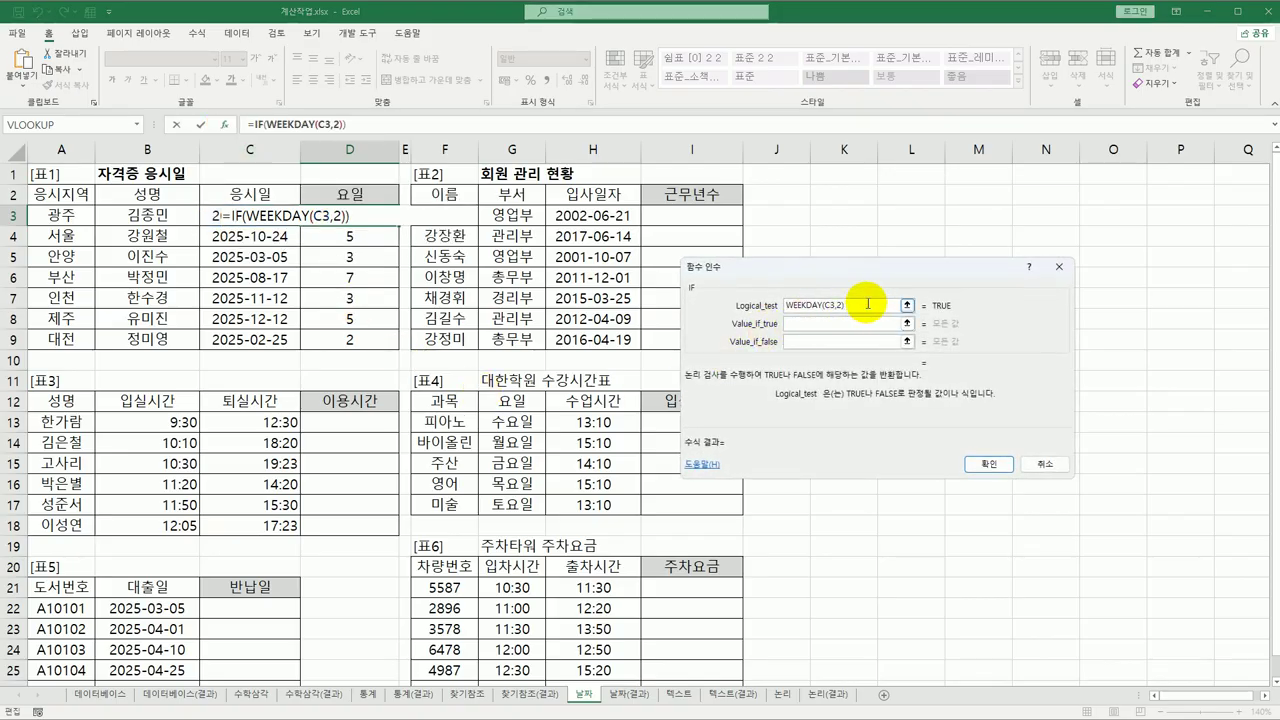
{"action": "type", "text": "<=5"}
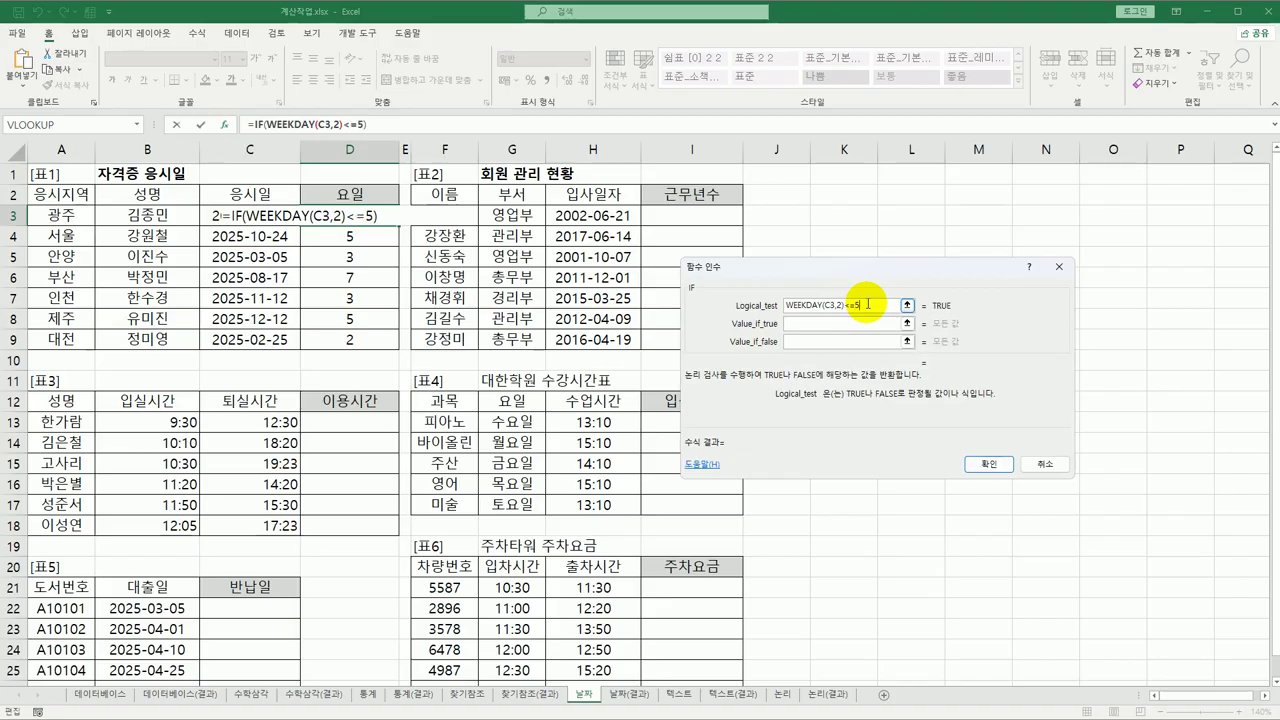
Make the IF in D3 return "평일" when true and "주말" when false, and fill the formula down to D9.
{"action": "key", "text": "Tab"}
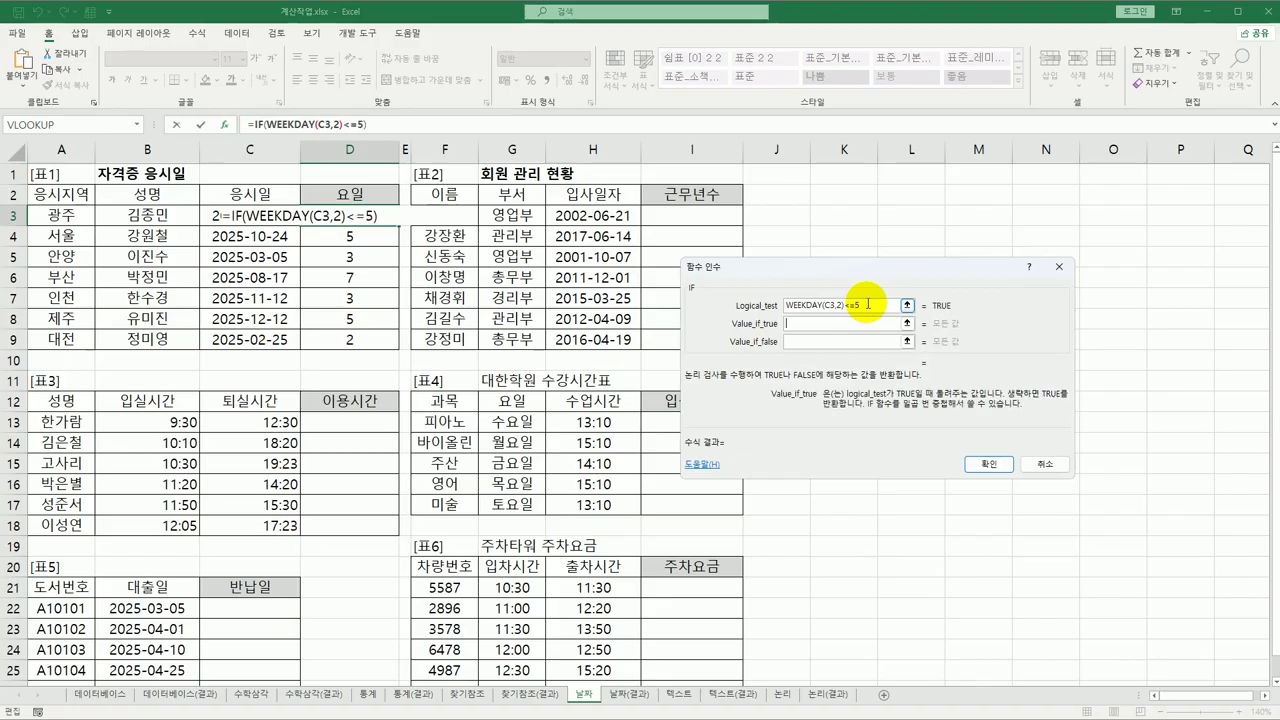
{"action": "type", "text": "평이ㄹ"}
{"action": "key", "text": "Tab"}
{"action": "type", "text": "주말"}
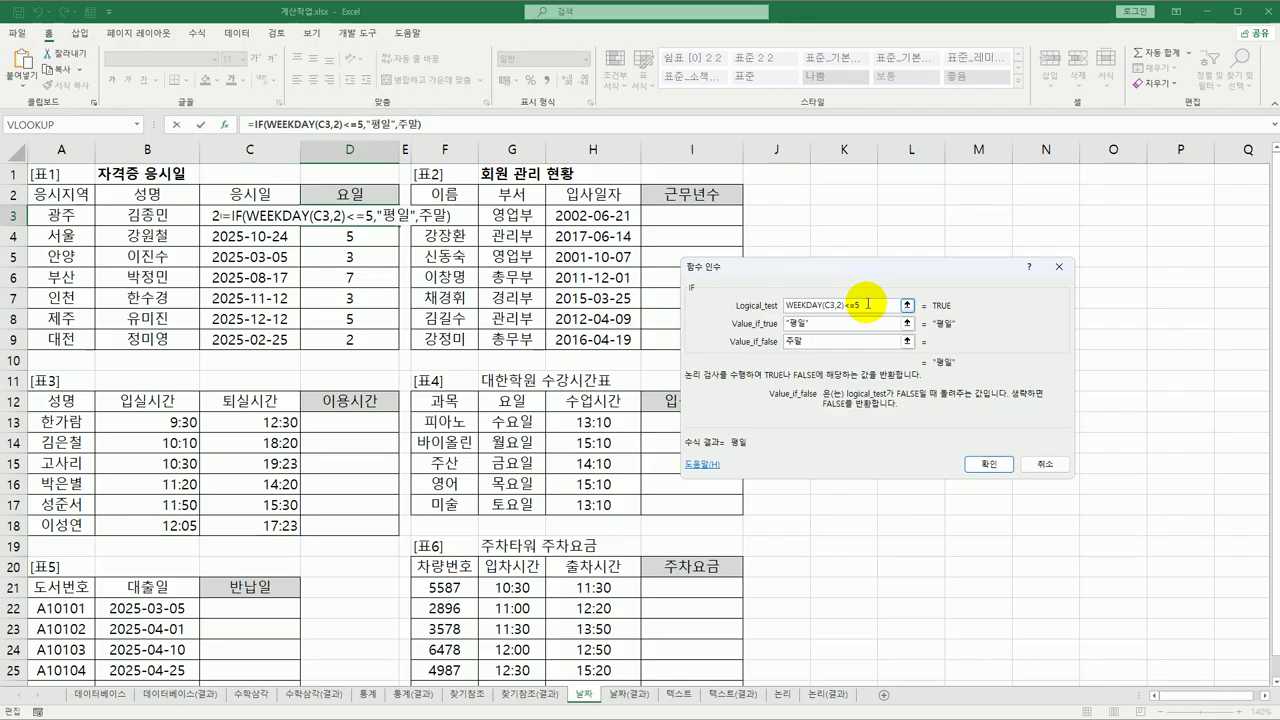
{"action": "left_click", "coordinate": [988, 466]}
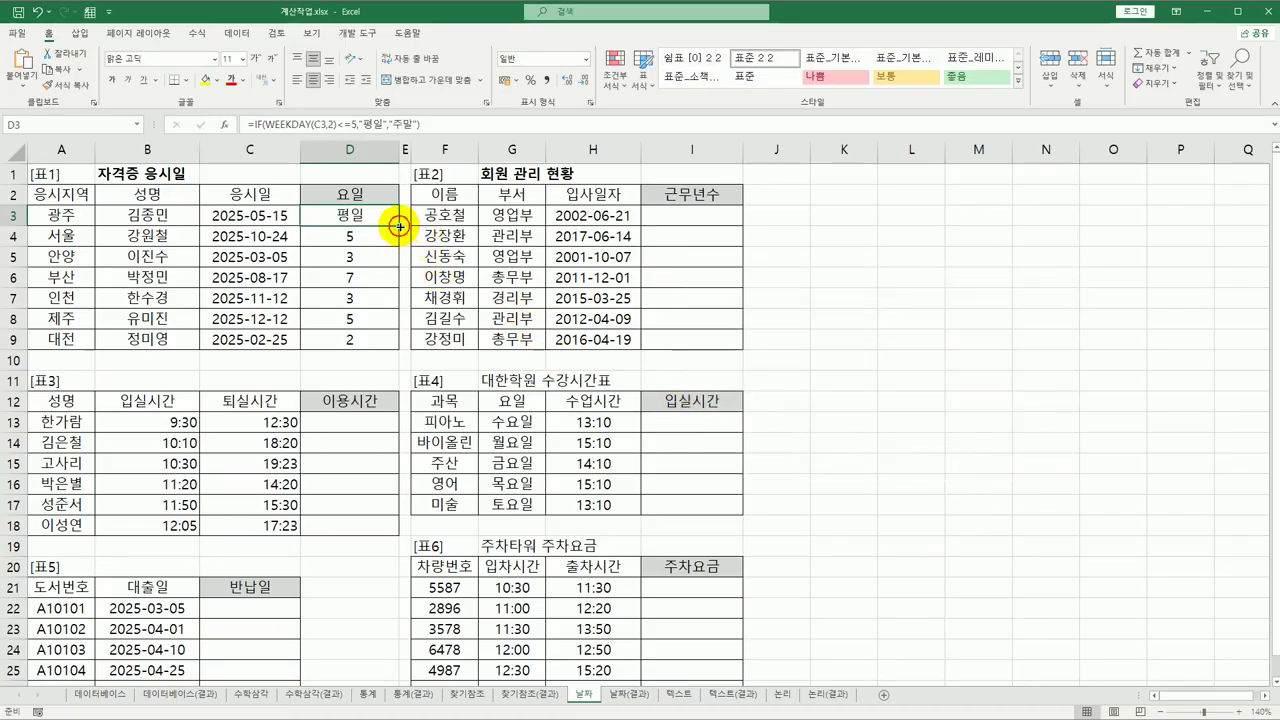
{"action": "double_click", "coordinate": [399, 227]}
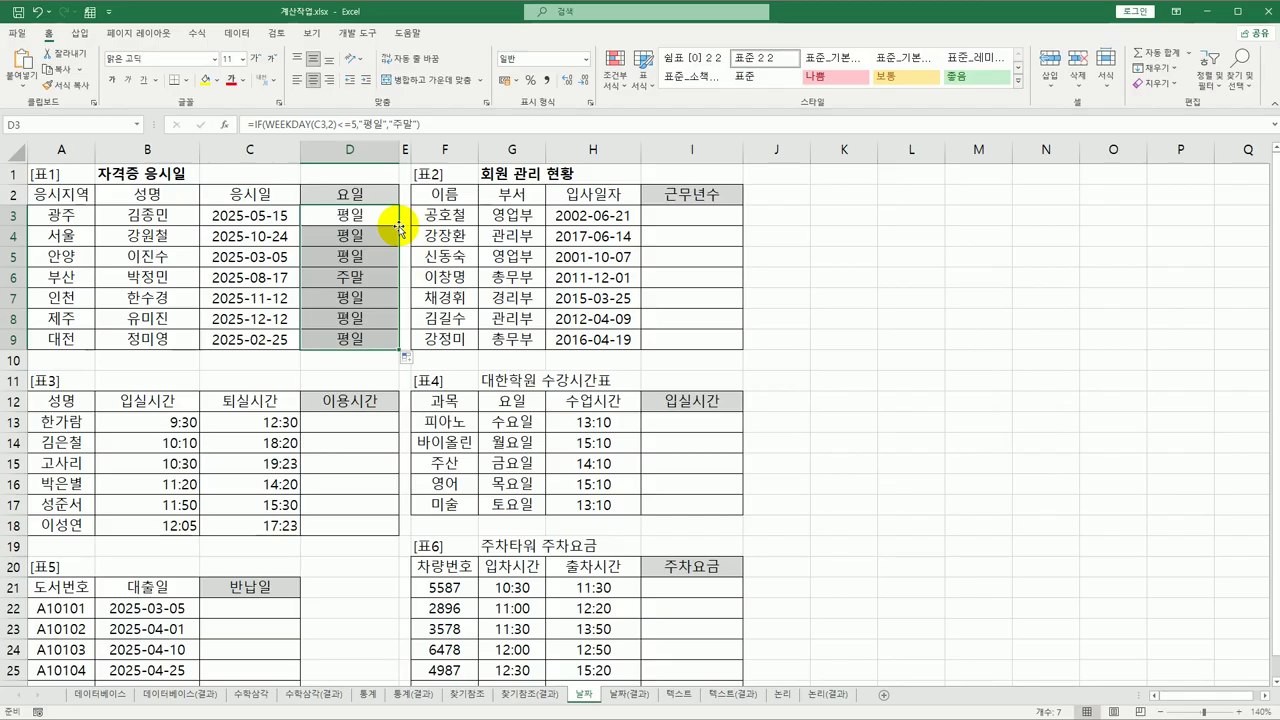
Start the I3 formula of the 근무년수 column in 표2 with =YEAR(TODAY())-.
{"action": "left_click", "coordinate": [678, 222]}
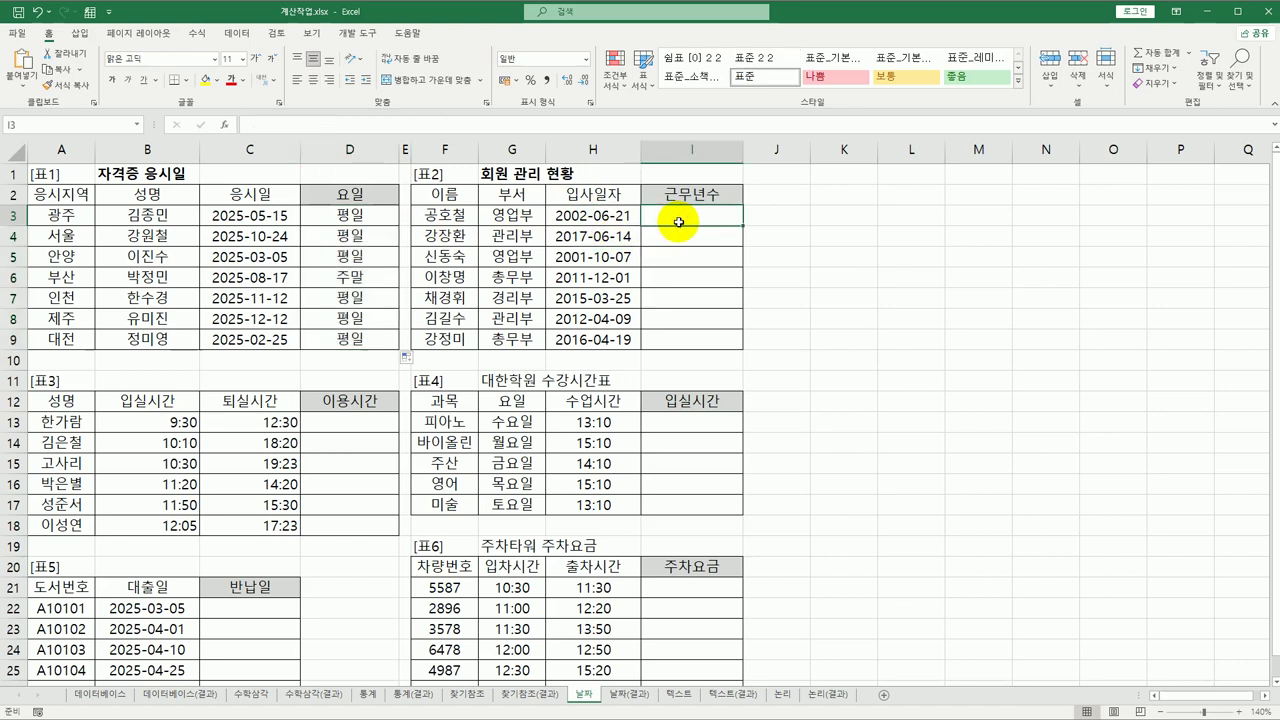
{"action": "left_click", "coordinate": [622, 216]}
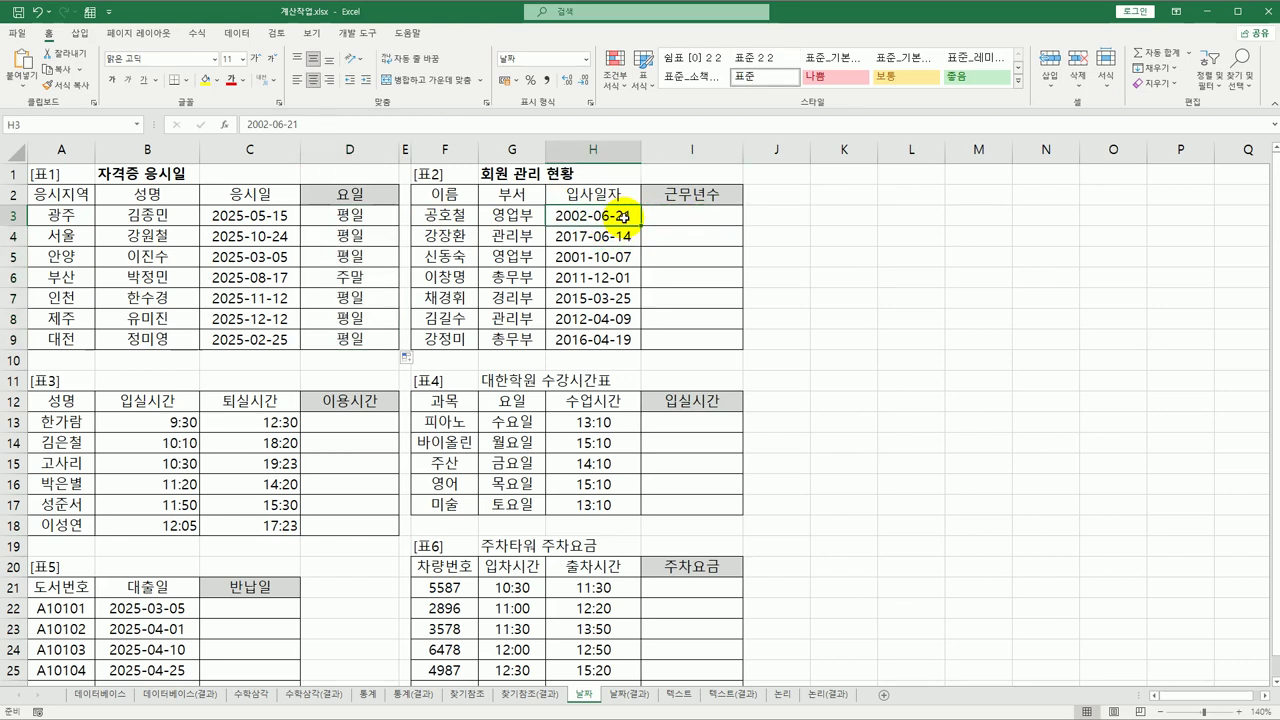
{"action": "left_click", "coordinate": [675, 220]}
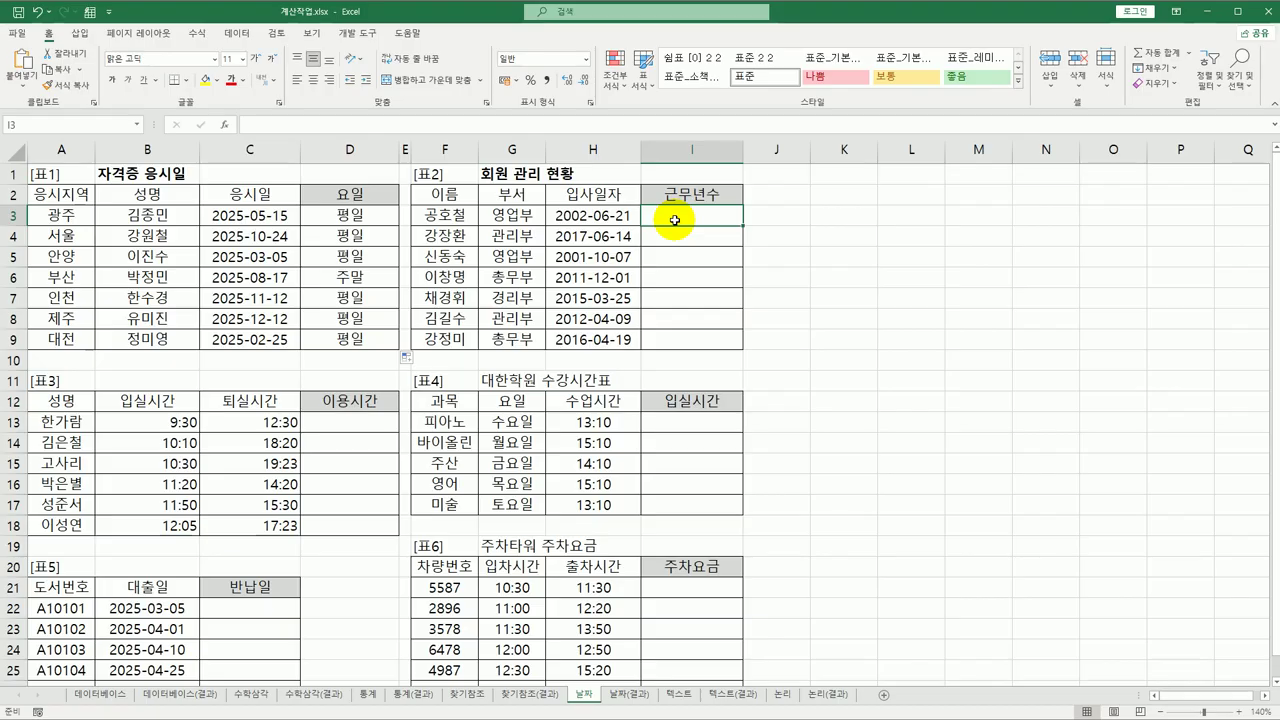
{"action": "type", "text": "="}
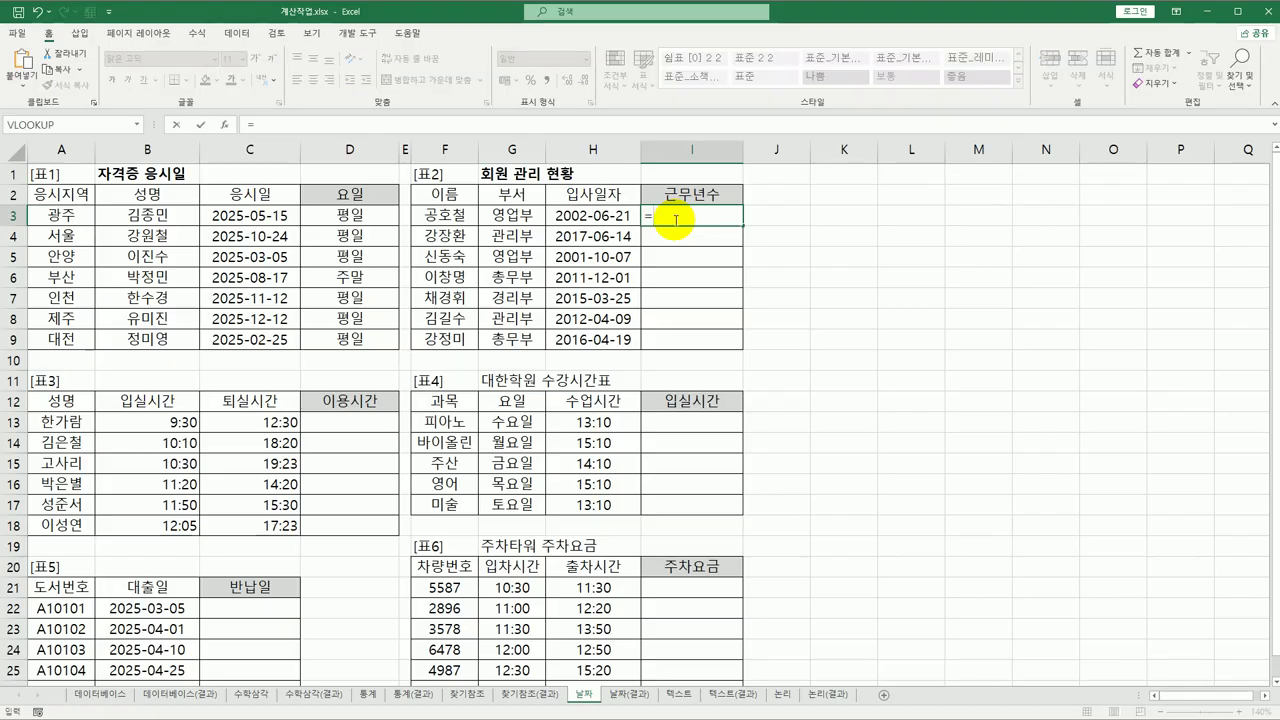
{"action": "type", "text": "y"}
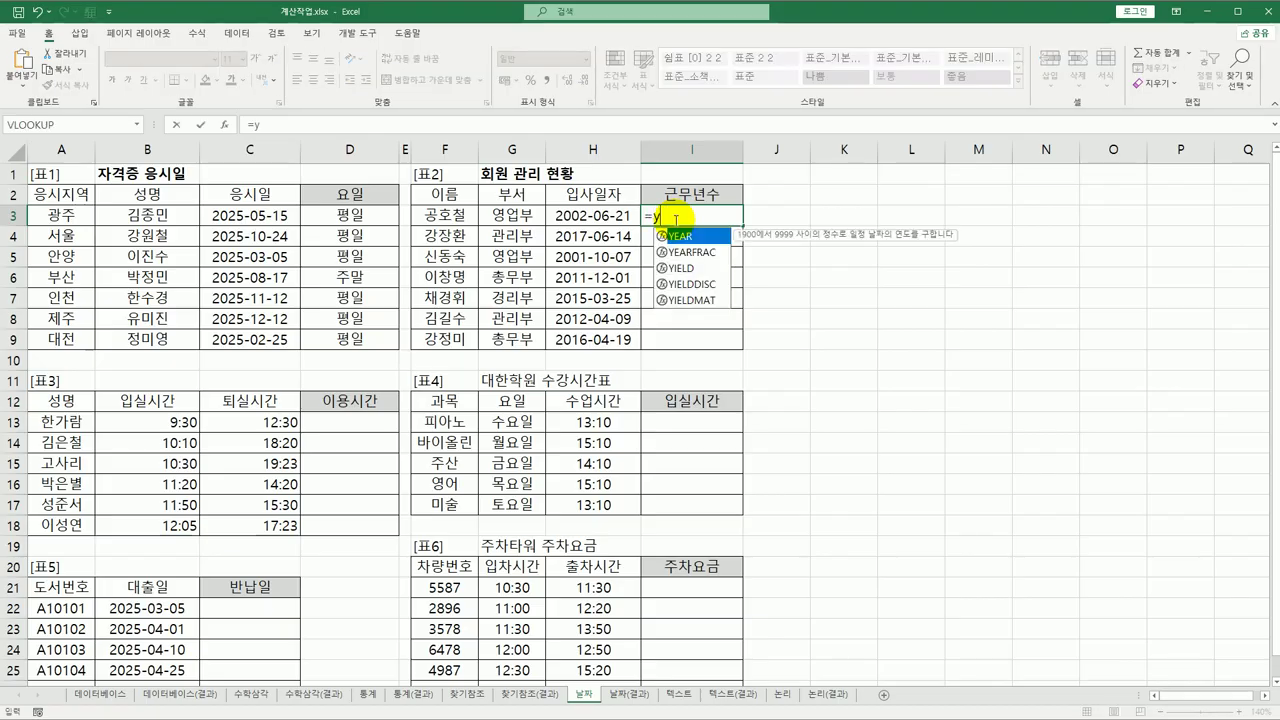
{"action": "key", "text": "Tab"}
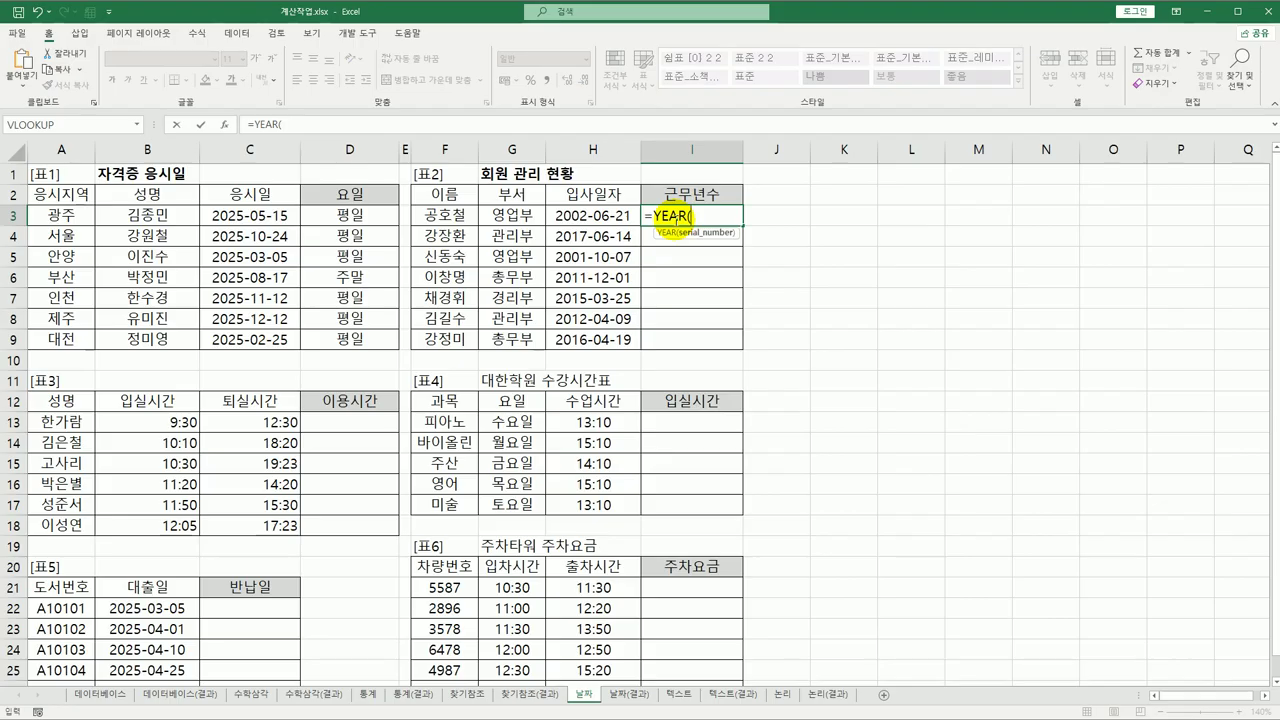
{"action": "type", "text": "tod"}
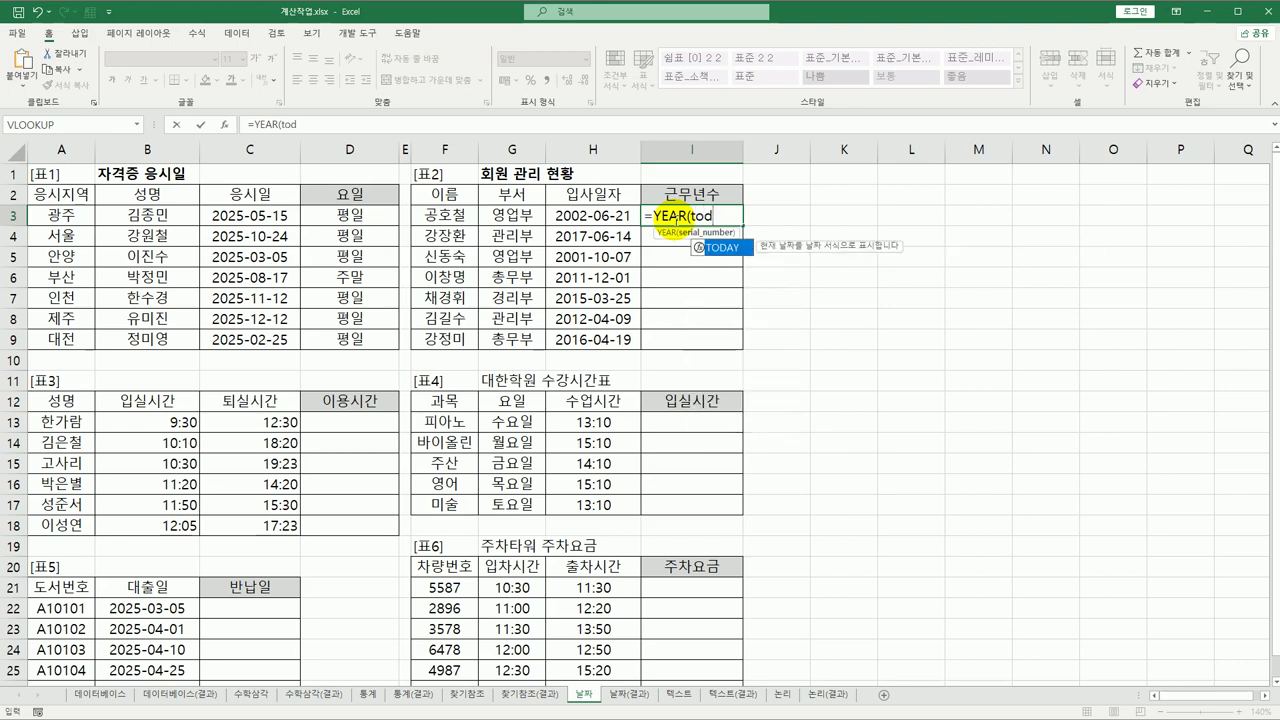
{"action": "key", "text": "Tab"}
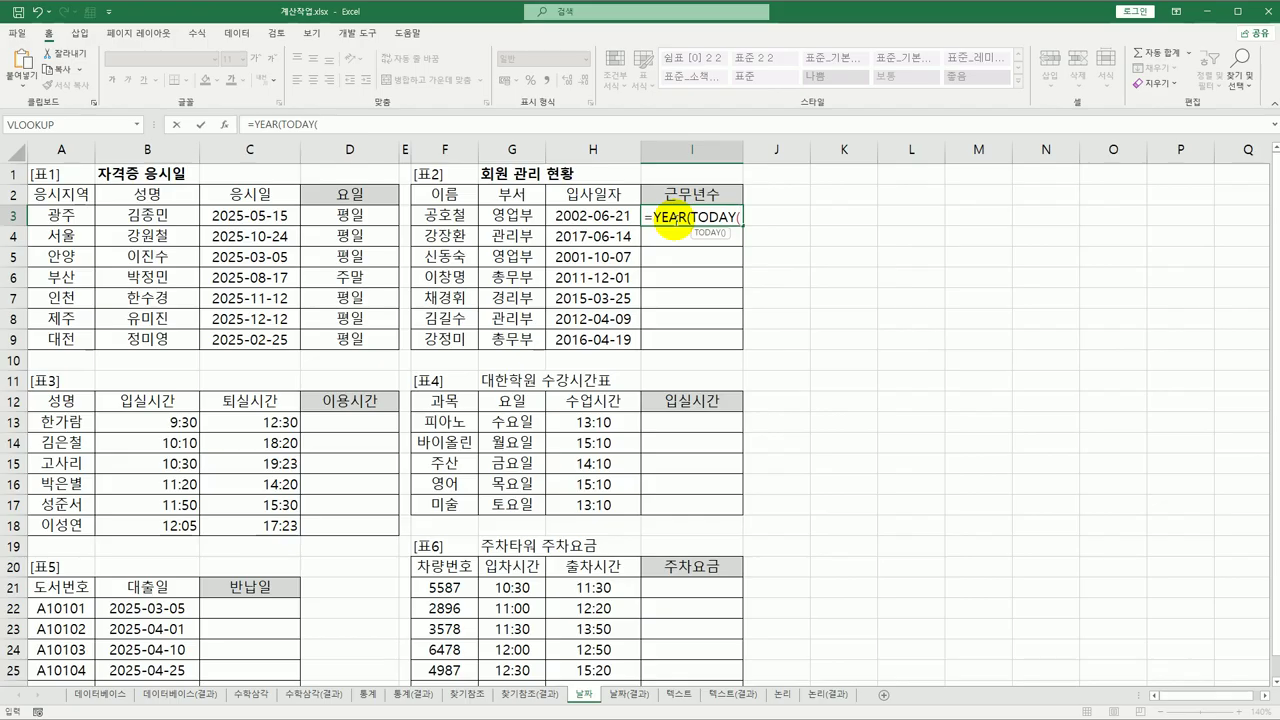
{"action": "type", "text": ")"}
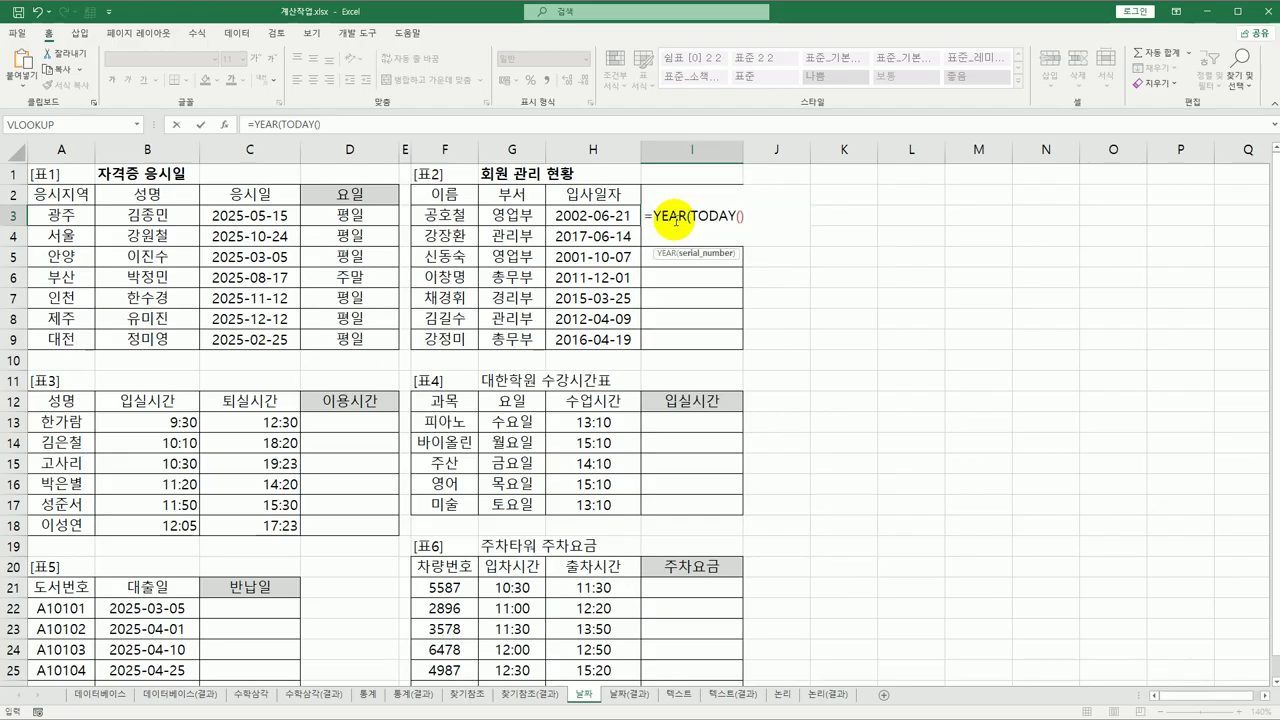
{"action": "type", "text": ")-"}
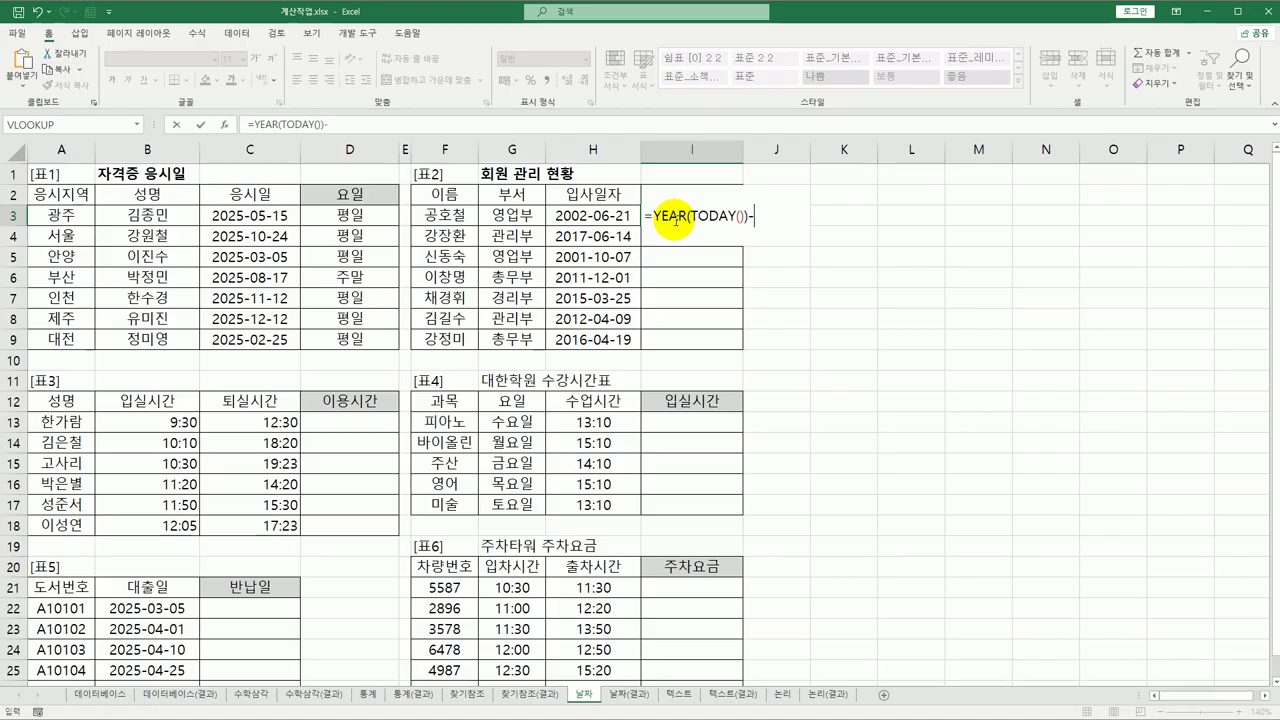
Complete the I3 formula by subtracting YEAR(H3), the year of the 입사일자, and enter it.
{"action": "type", "text": "y"}
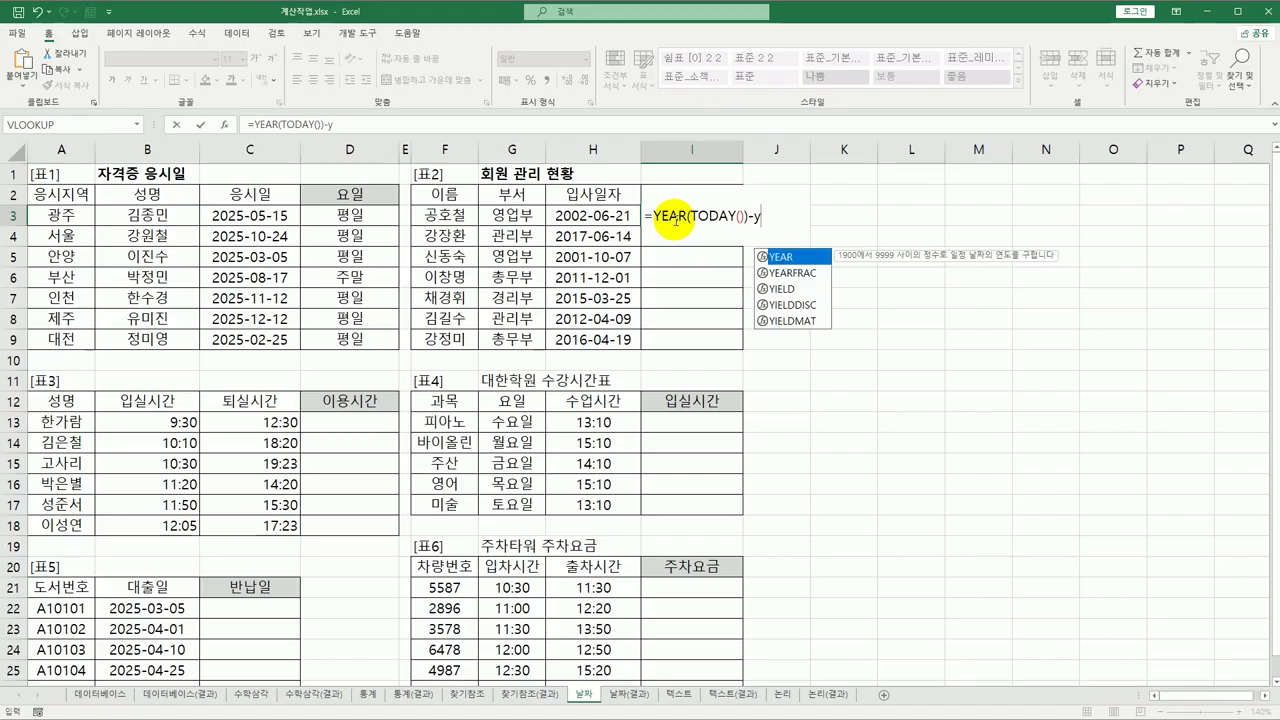
{"action": "key", "text": "Tab"}
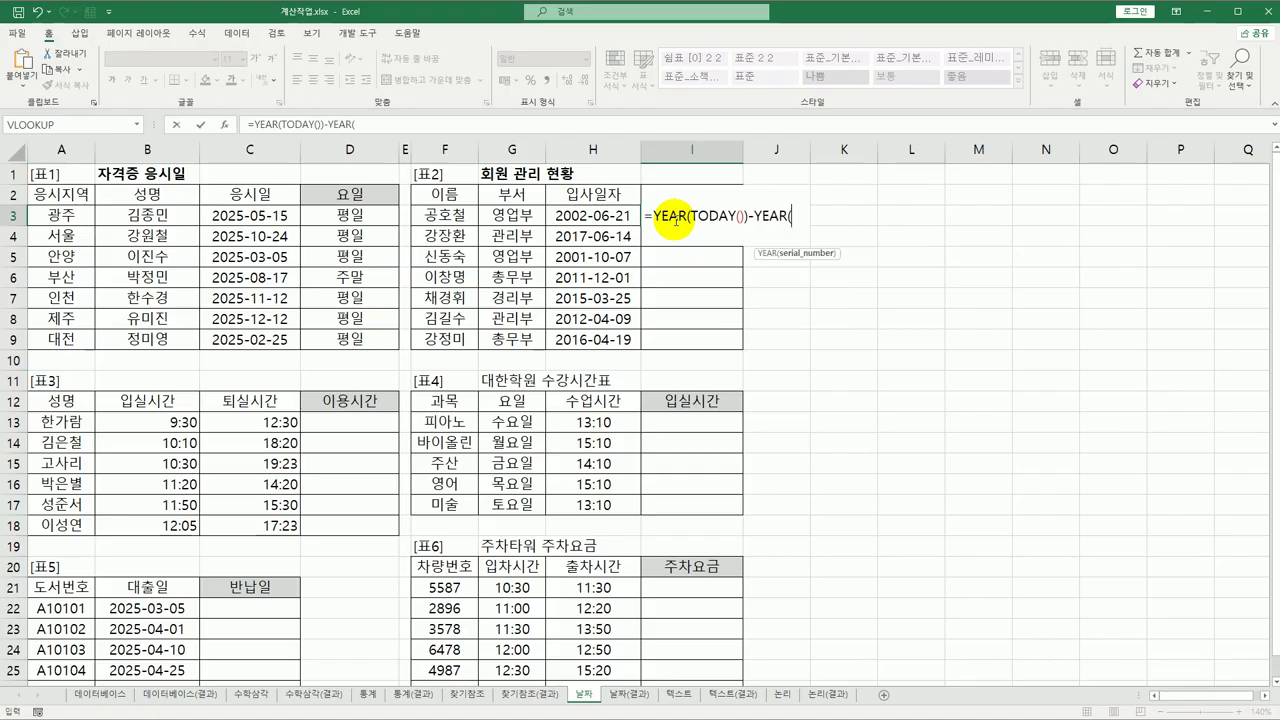
{"action": "left_click", "coordinate": [604, 215]}
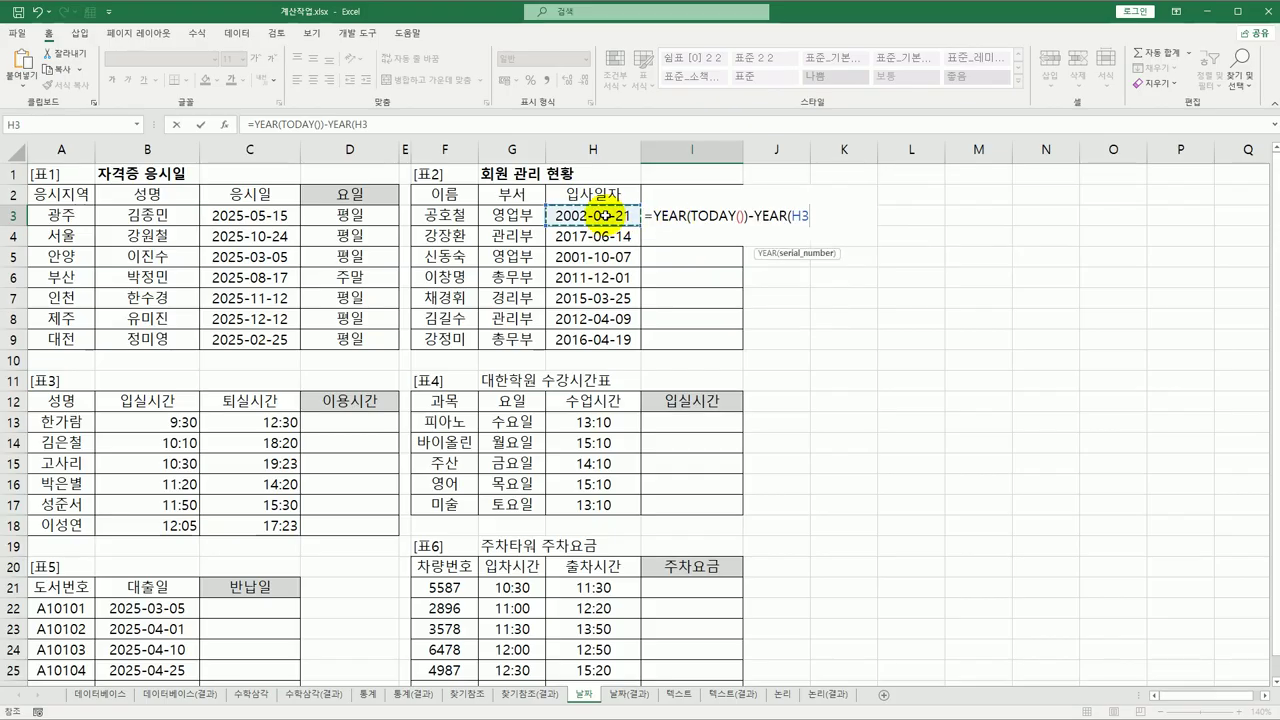
{"action": "type", "text": ")"}
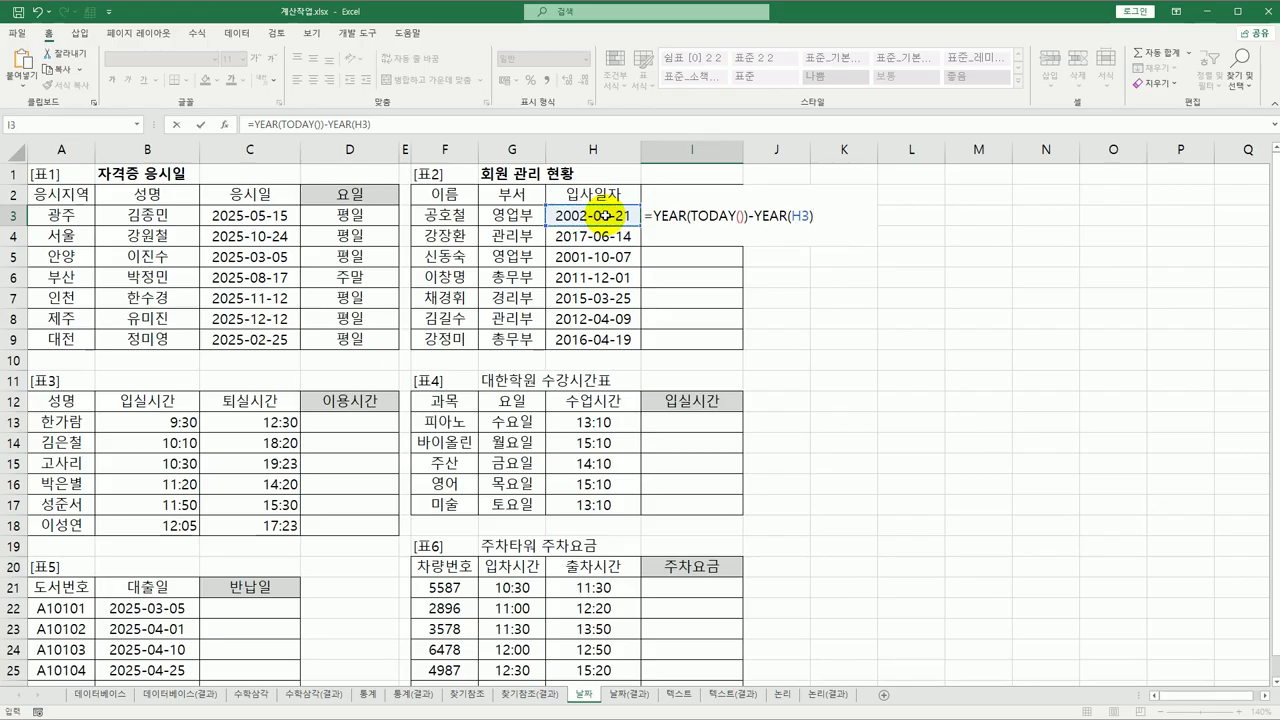
{"action": "key", "text": "ctrl+Return"}
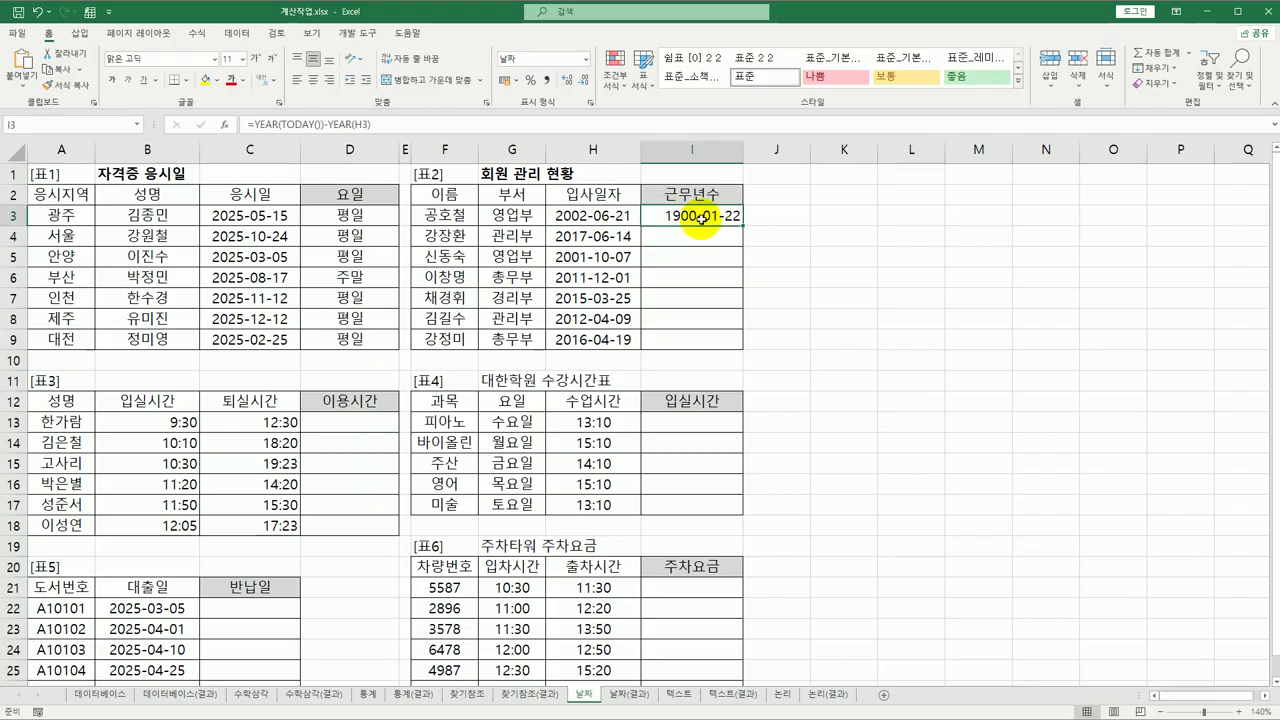
Set the number format of I3 to 일반 and fill its formula down to I9.
{"action": "right_click", "coordinate": [700, 218]}
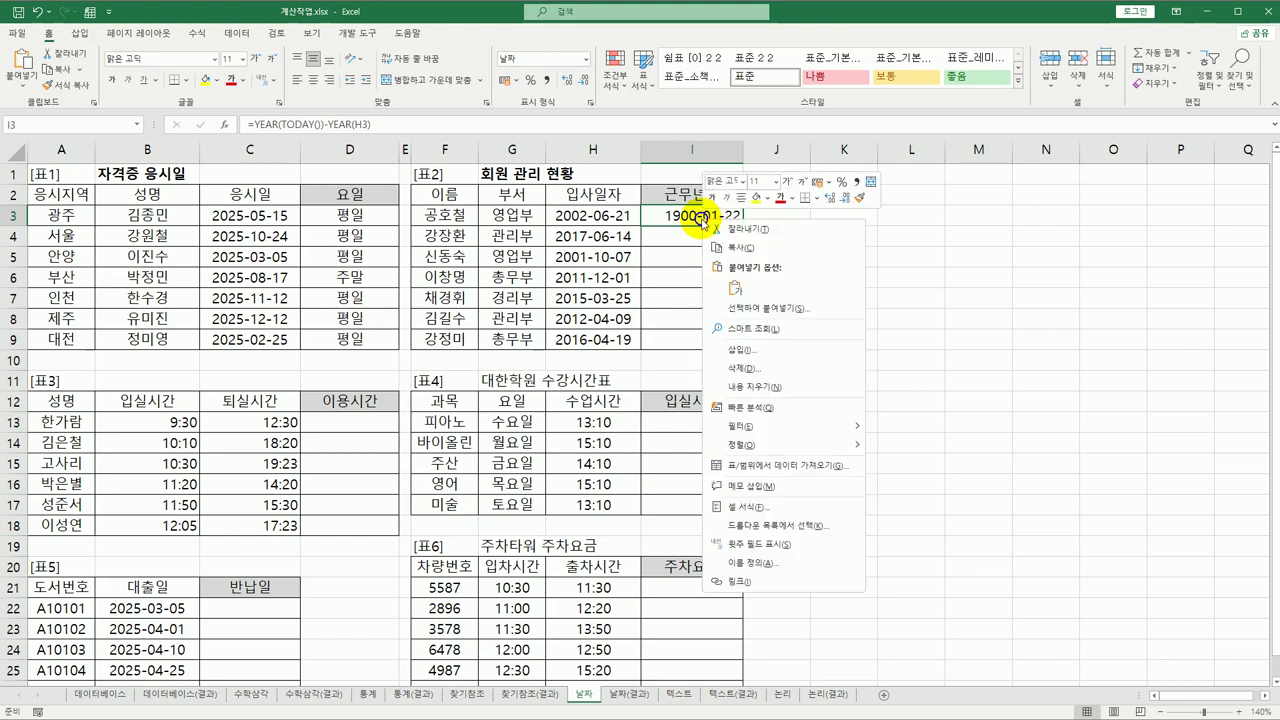
{"action": "left_click", "coordinate": [768, 495]}
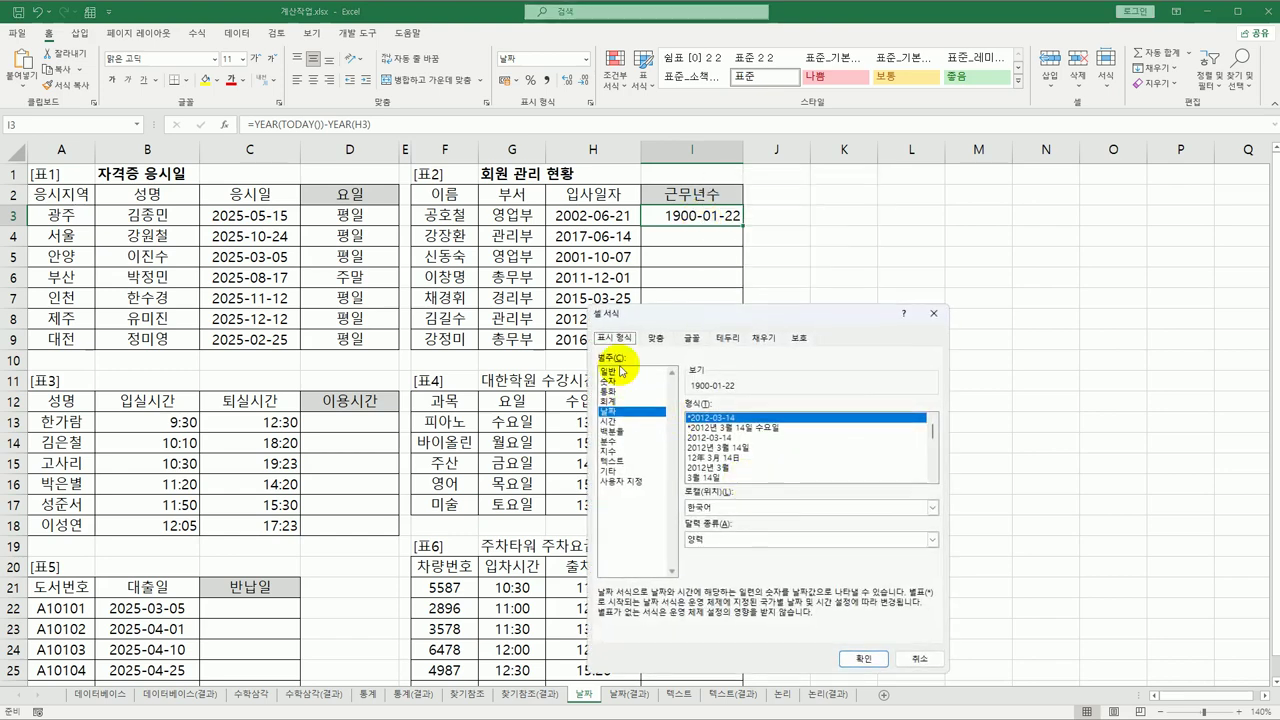
{"action": "left_click", "coordinate": [614, 371]}
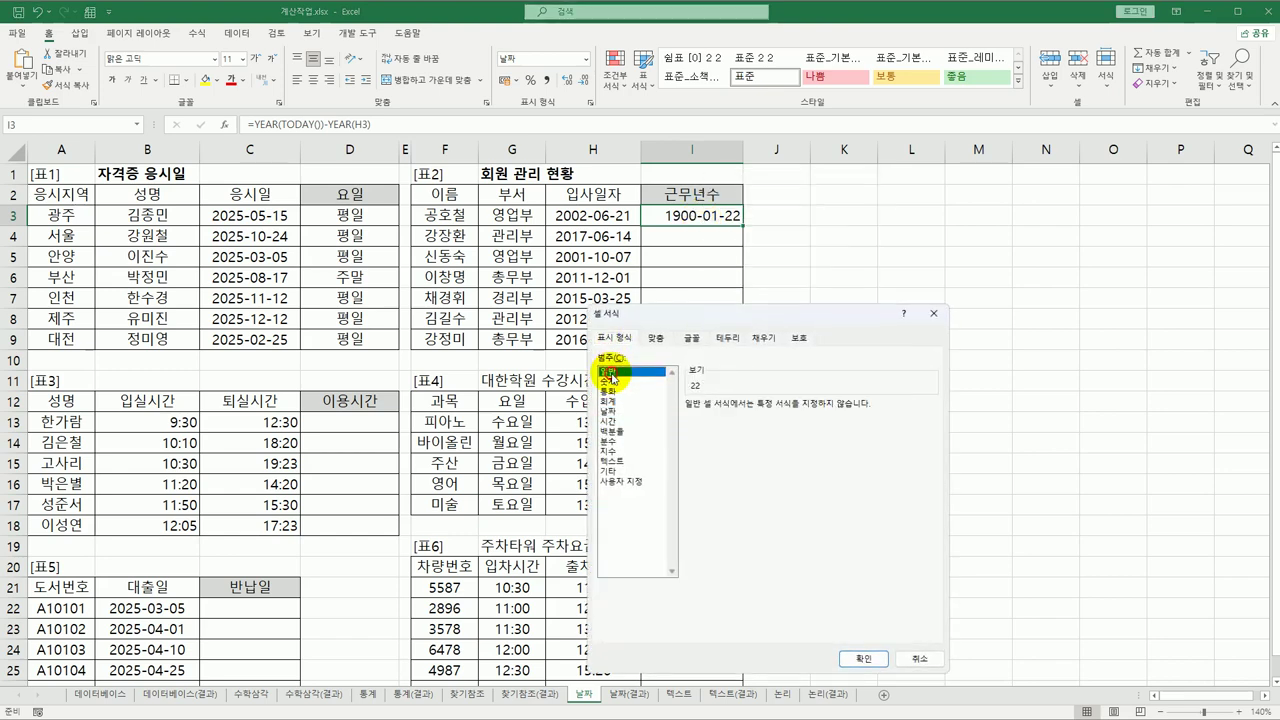
{"action": "left_click", "coordinate": [862, 658]}
{"action": "left_click_drag", "start_coordinate": [740, 226], "coordinate": [737, 340]}
{"action": "left_click", "coordinate": [730, 343]}
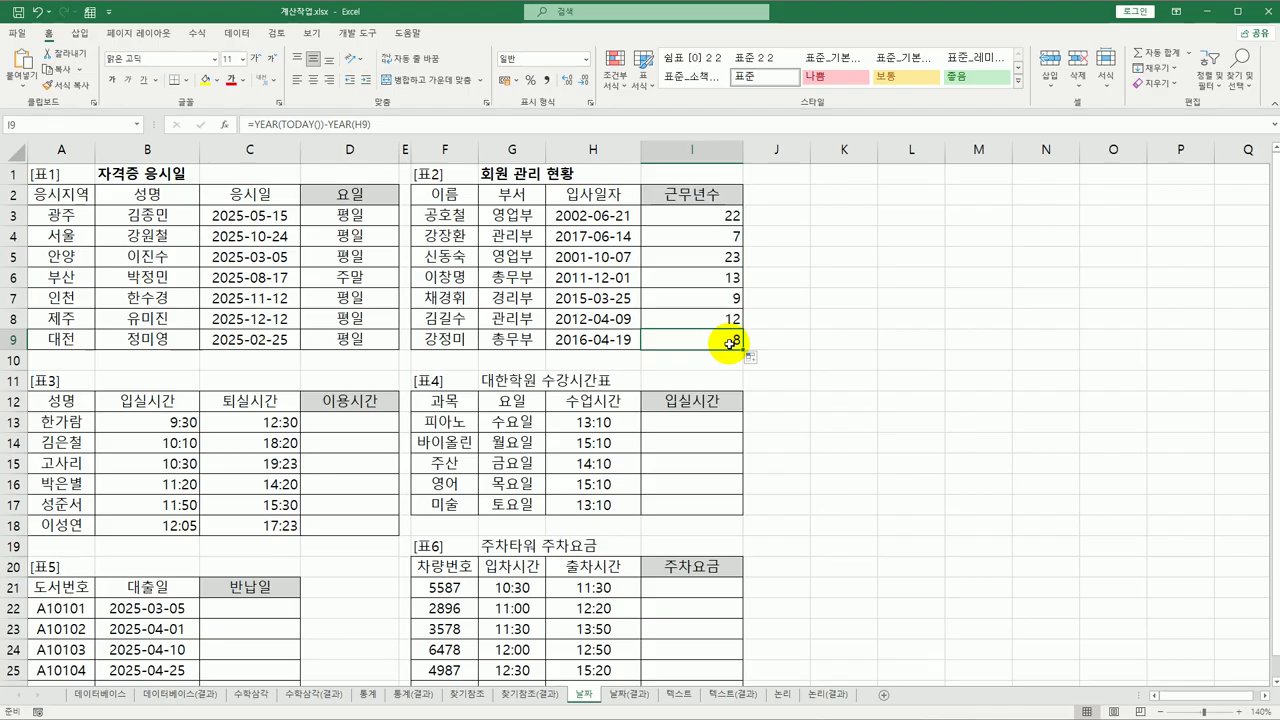
Start a formula with the MINUTE function in D13 of the 이용시간 column in 표3.
{"action": "left_click", "coordinate": [347, 419]}
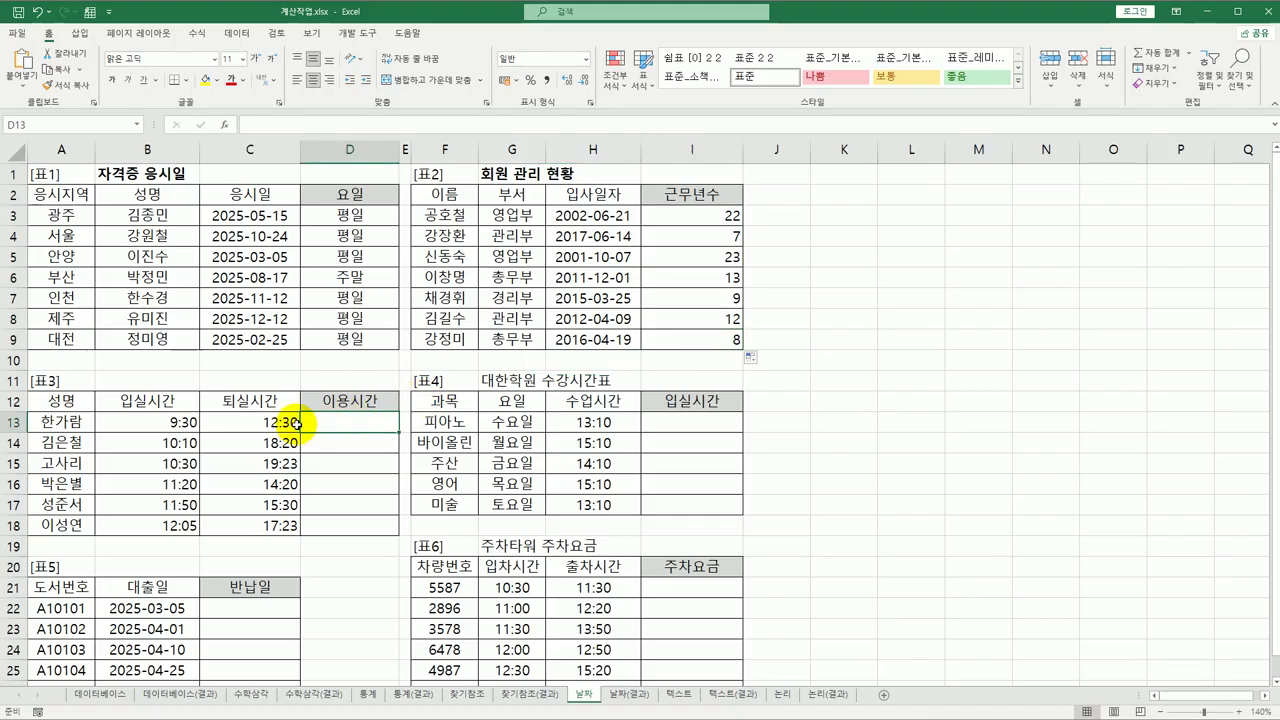
{"action": "left_click_drag", "start_coordinate": [296, 424], "coordinate": [292, 525]}
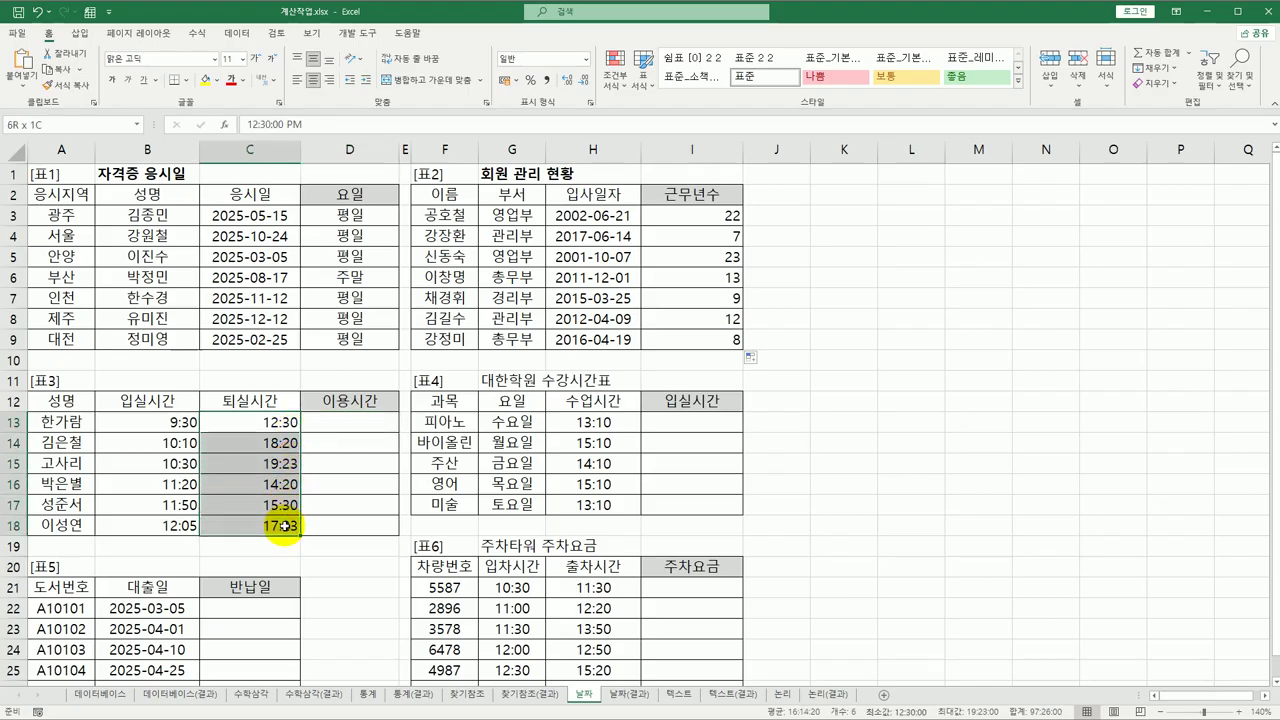
{"action": "left_click_drag", "start_coordinate": [172, 421], "coordinate": [178, 522]}
{"action": "left_click", "coordinate": [360, 425]}
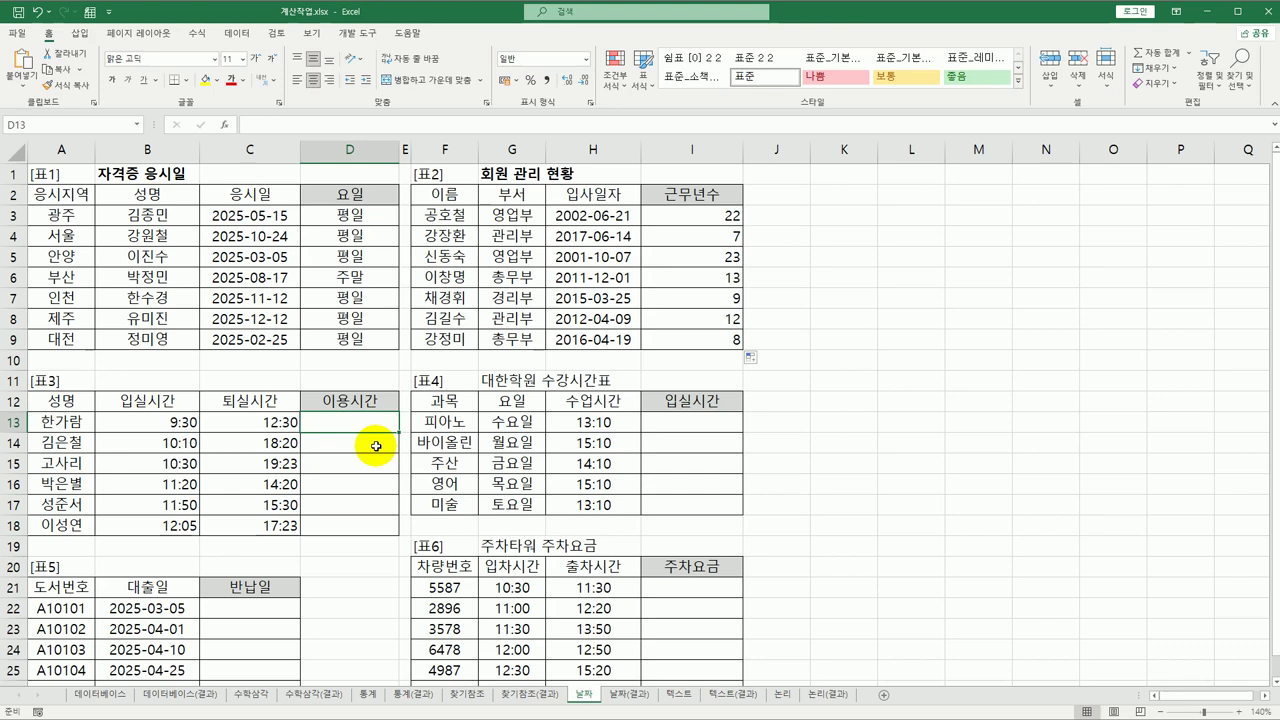
{"action": "type", "text": "="}
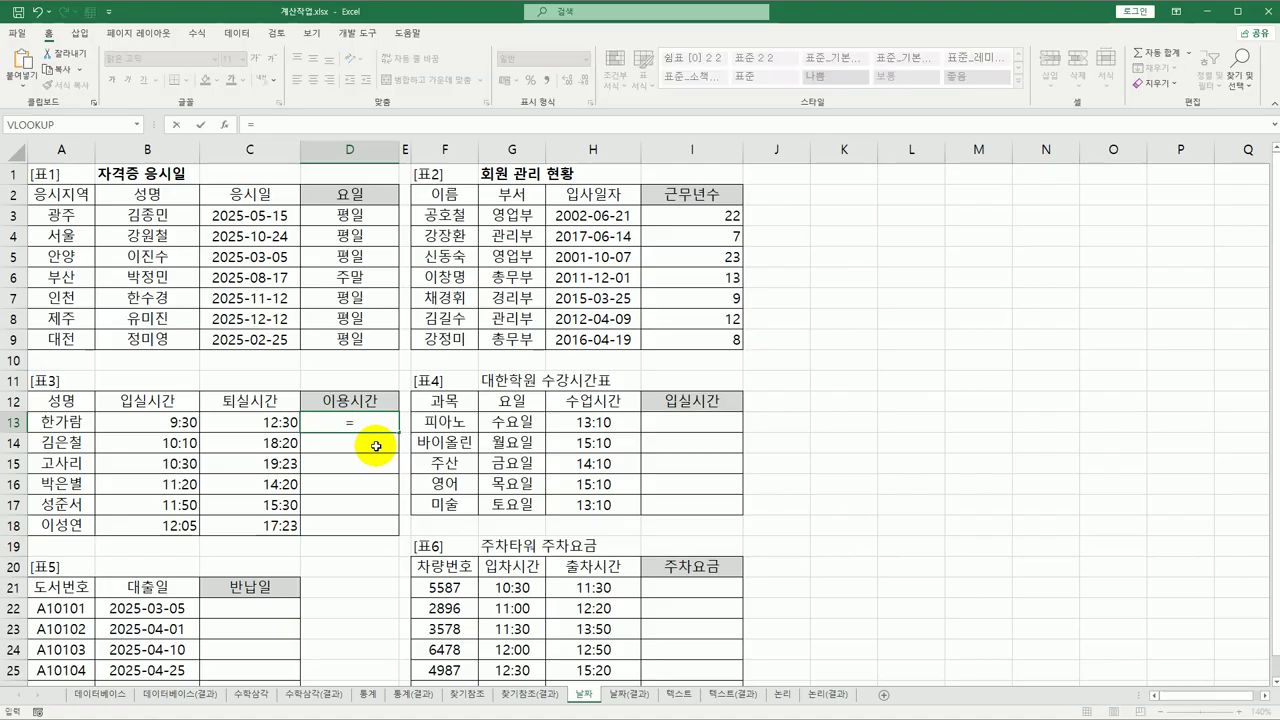
{"action": "type", "text": "ho"}
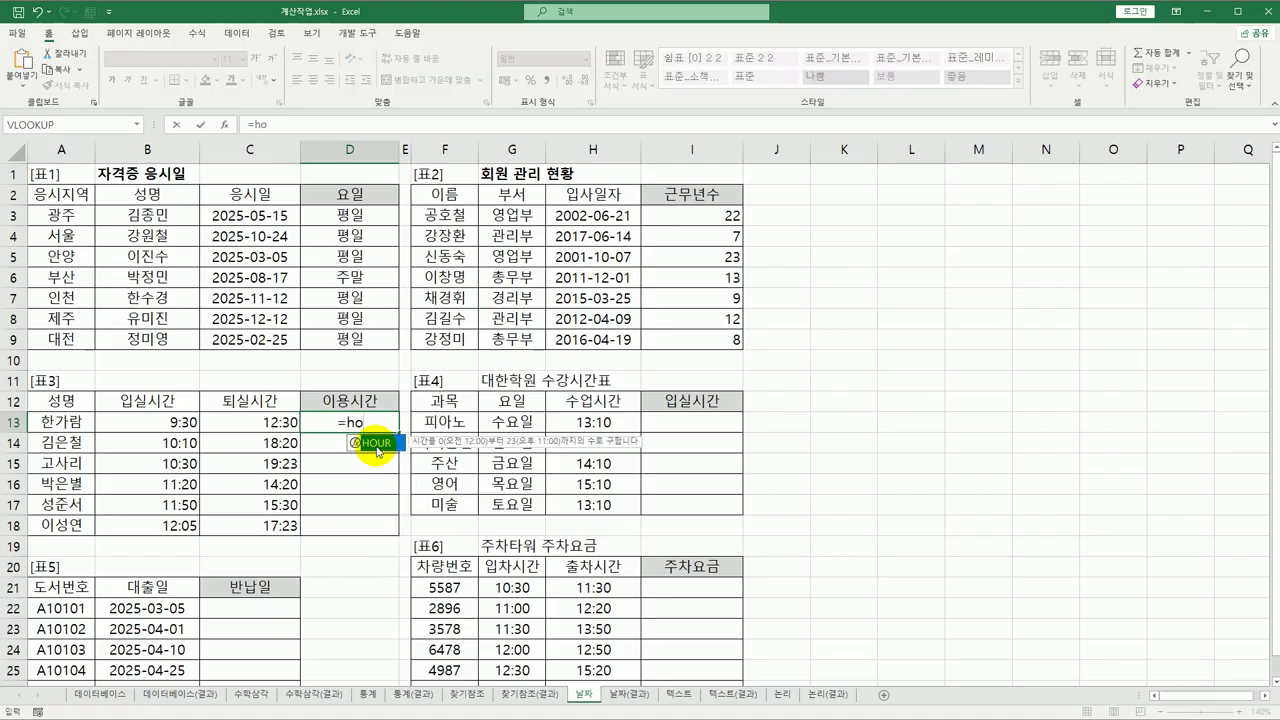
{"action": "key", "text": "BackSpace"}
{"action": "key", "text": "BackSpace"}
{"action": "type", "text": "m"}
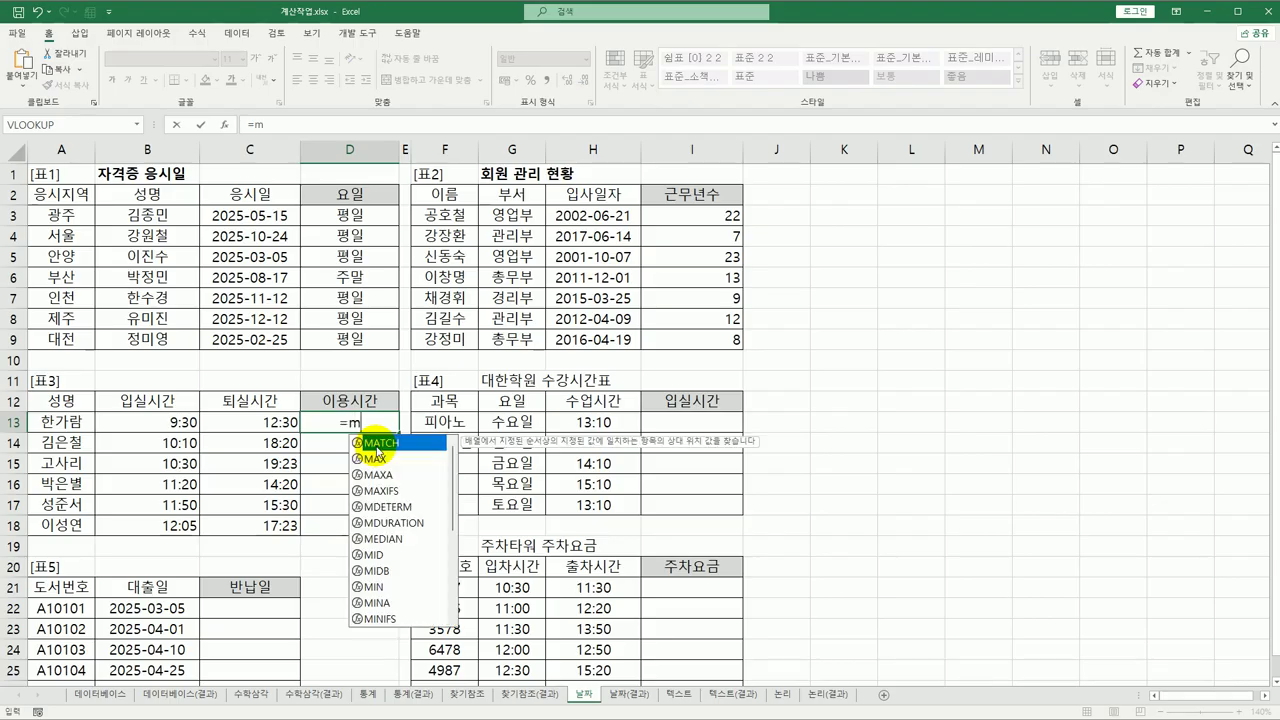
{"action": "type", "text": "i"}
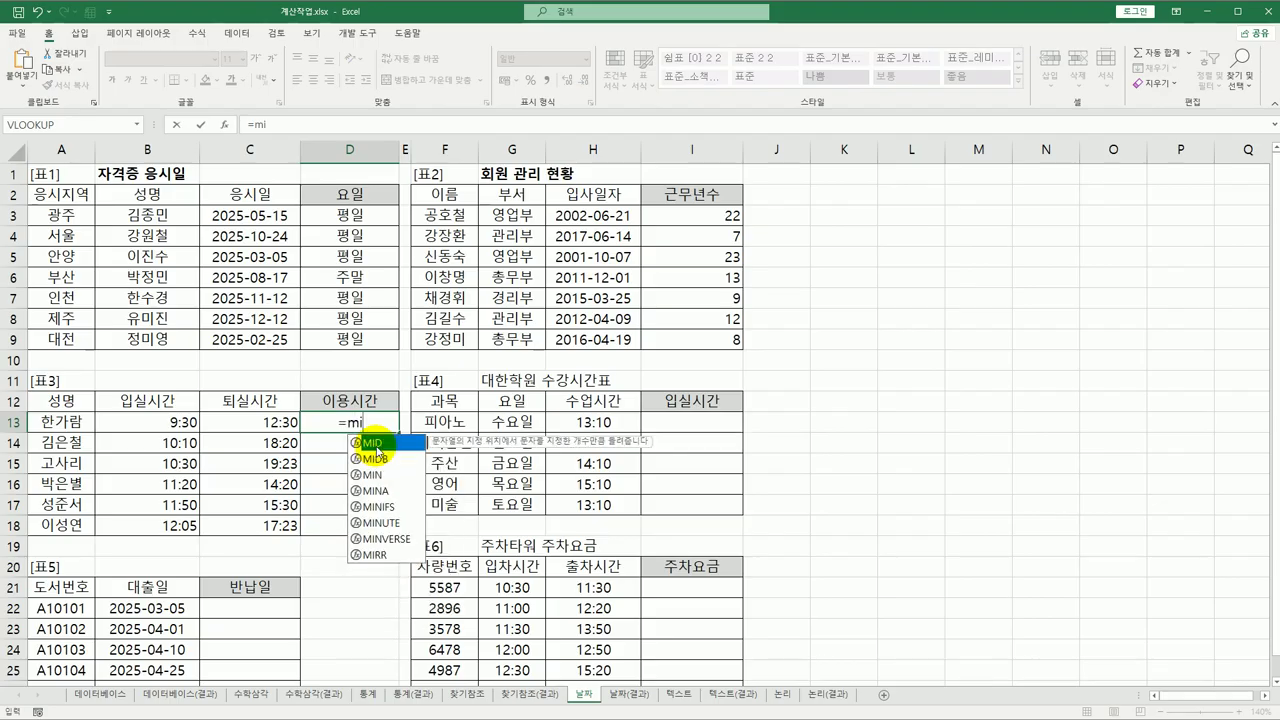
{"action": "double_click", "coordinate": [378, 522]}
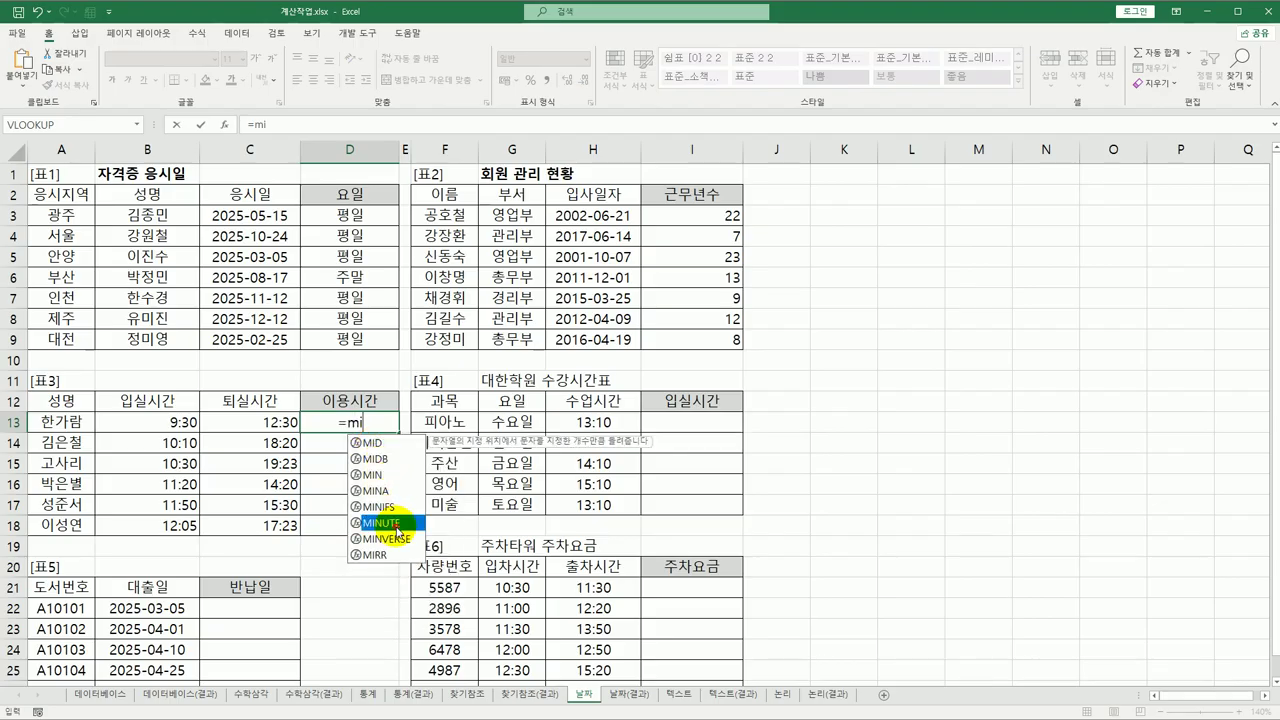
Give the MINUTE function in D13 the argument C13-B13, and fill the formula down to D18.
{"action": "left_click", "coordinate": [260, 422]}
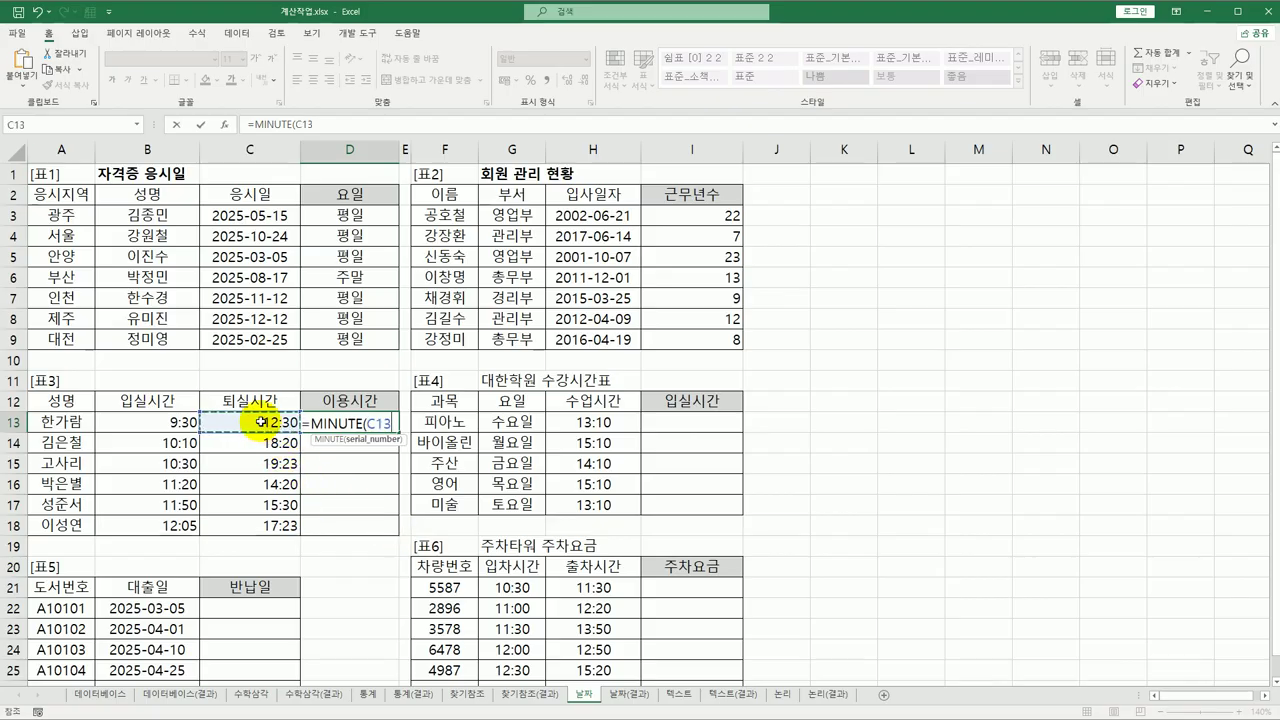
{"action": "type", "text": "-"}
{"action": "left_click", "coordinate": [174, 423]}
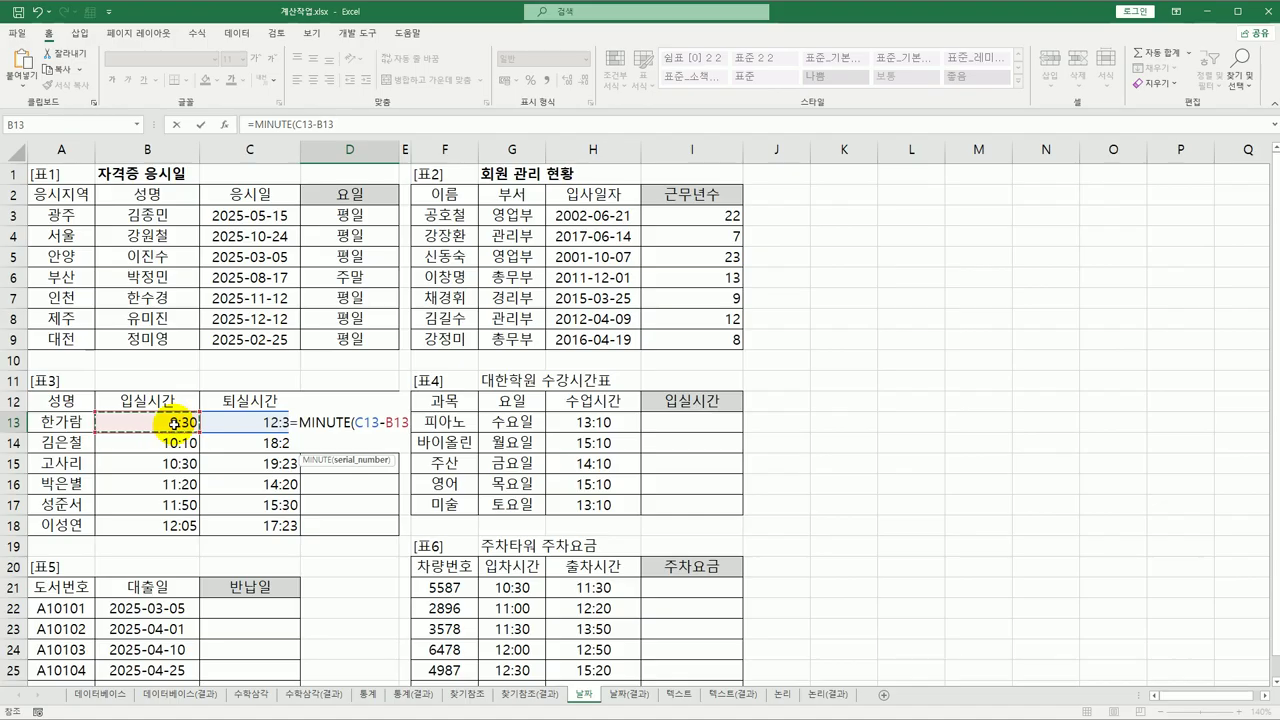
{"action": "type", "text": ")"}
{"action": "key", "text": "Return"}
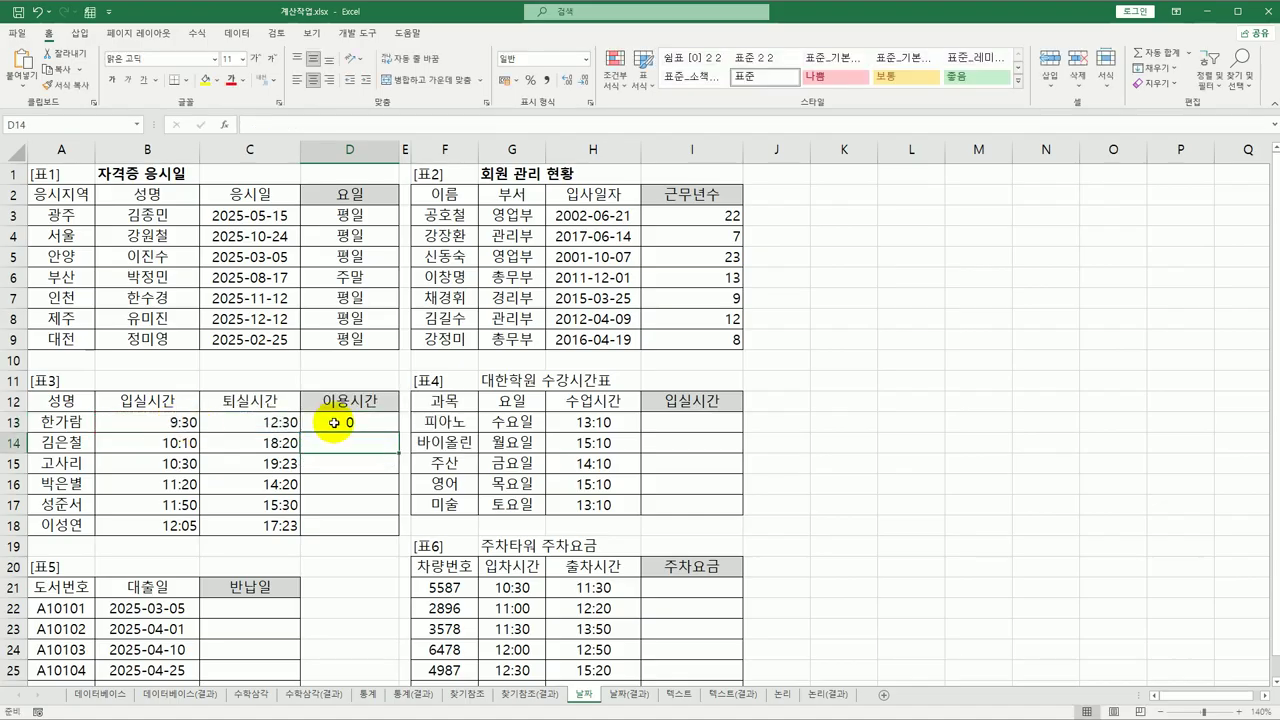
{"action": "left_click", "coordinate": [396, 424]}
{"action": "left_click_drag", "start_coordinate": [399, 432], "coordinate": [373, 539]}
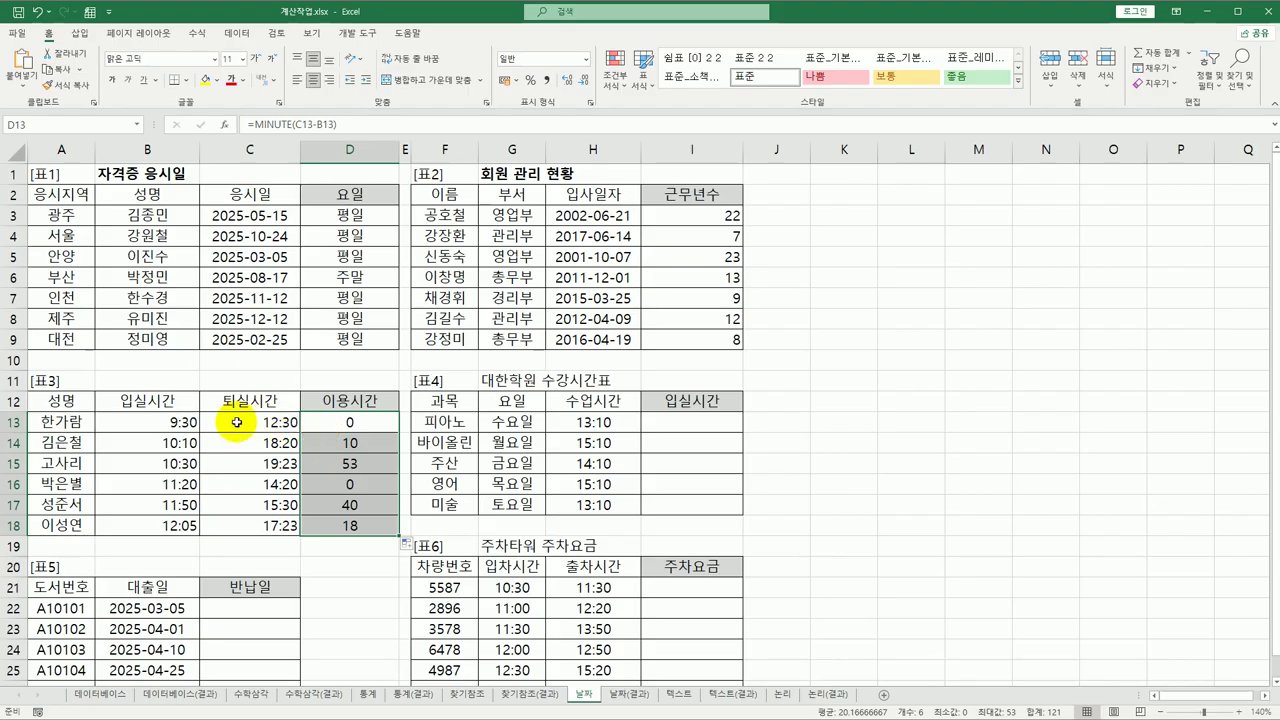
Wrap the D13 formula in an IF function with the logical test MINUTE(C13-B13)>30.
{"action": "double_click", "coordinate": [310, 422]}
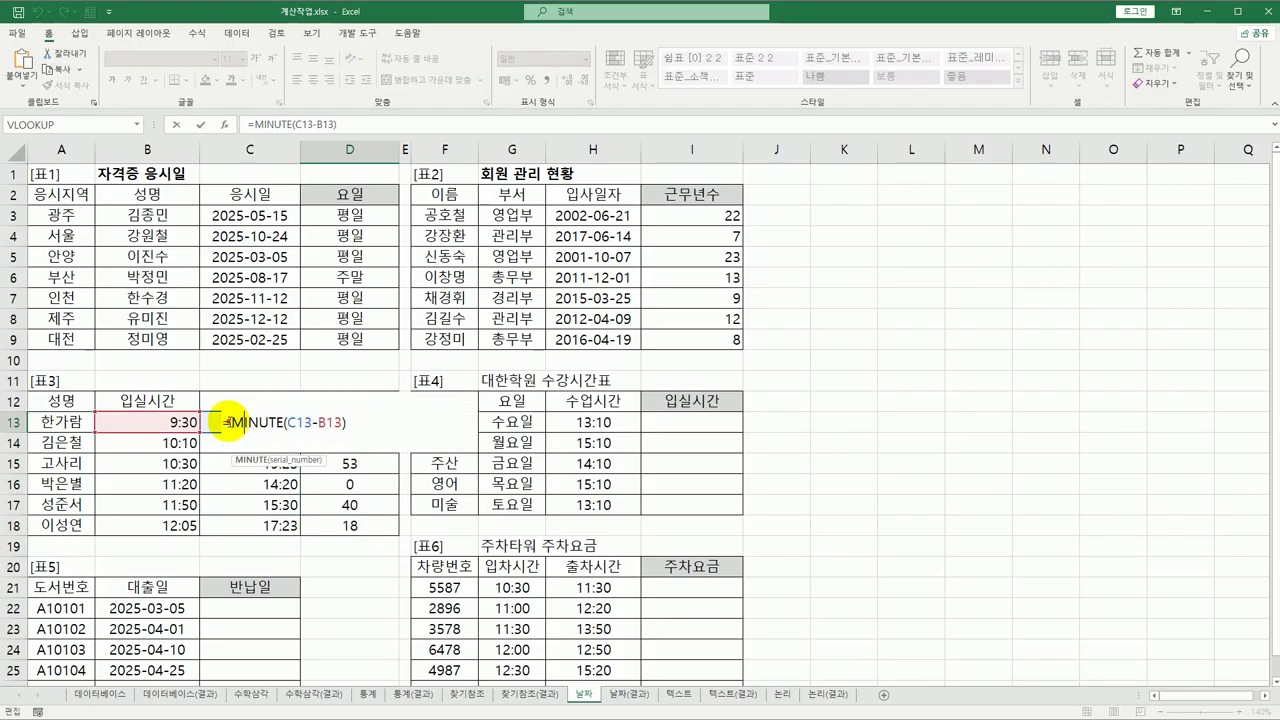
{"action": "key", "text": "Home"}
{"action": "key", "text": "Right"}
{"action": "type", "text": "IF("}
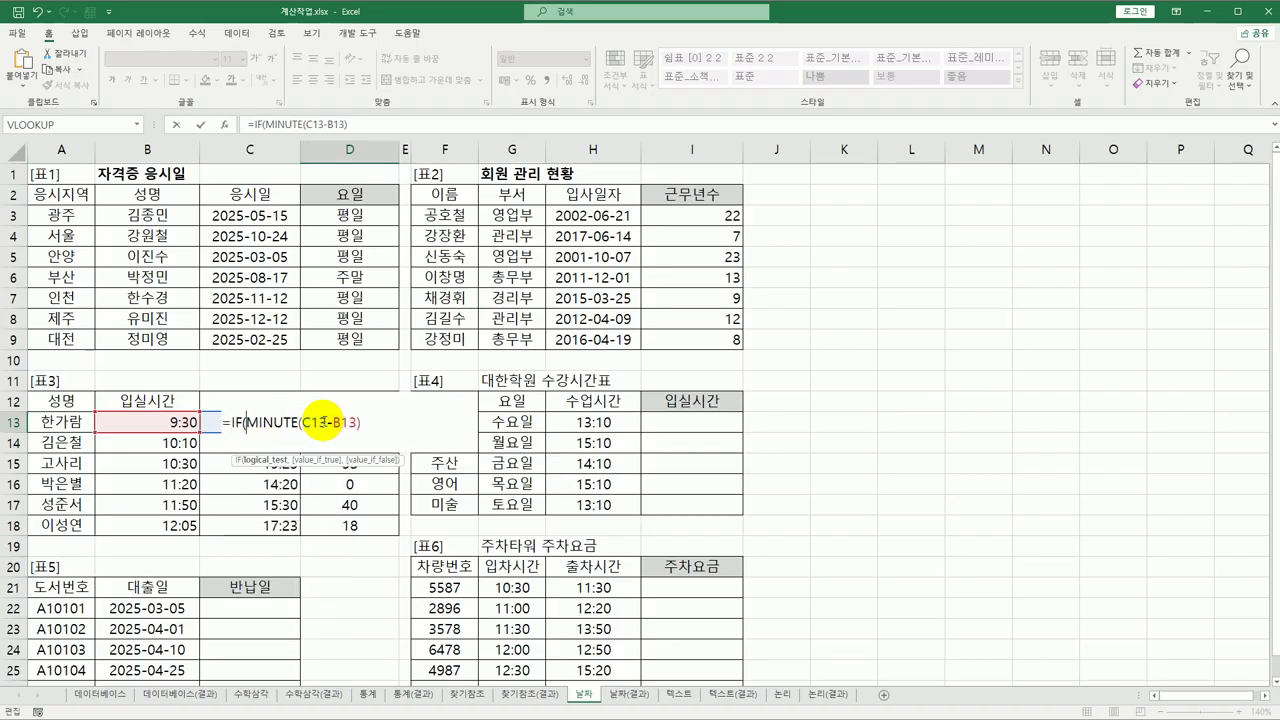
{"action": "left_click", "coordinate": [382, 423]}
{"action": "type", "text": ">"}
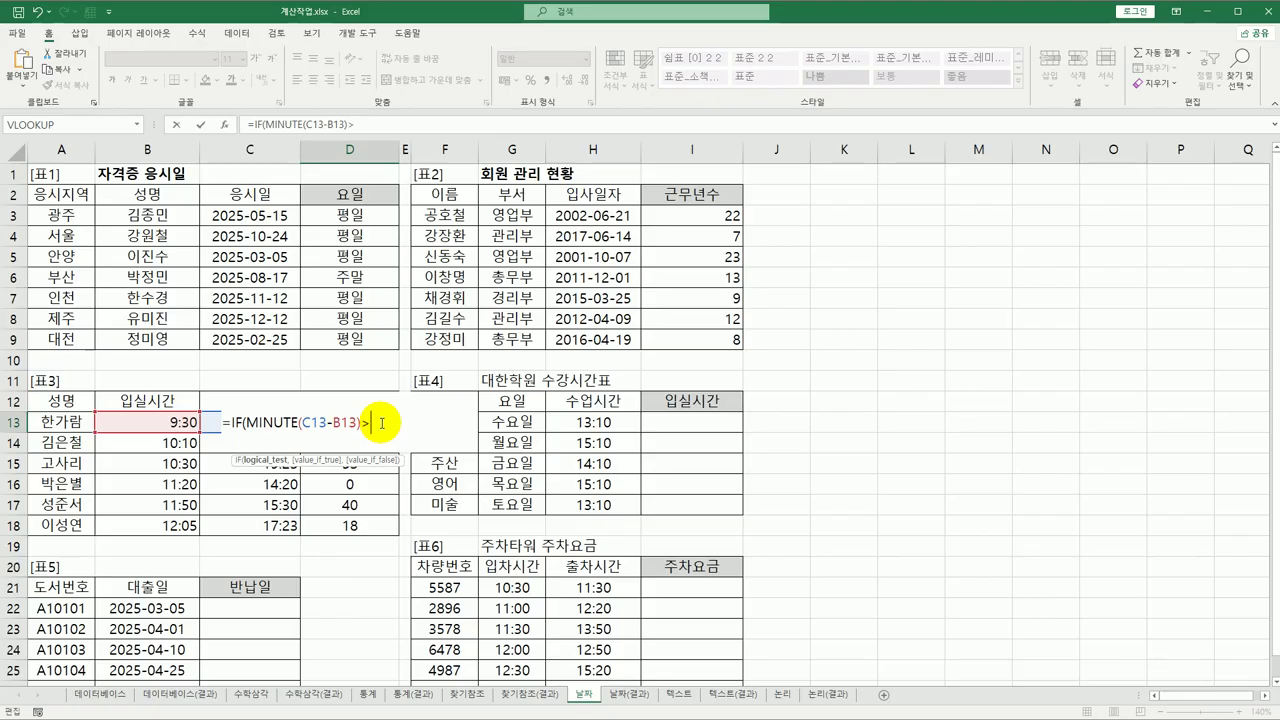
{"action": "type", "text": "30,"}
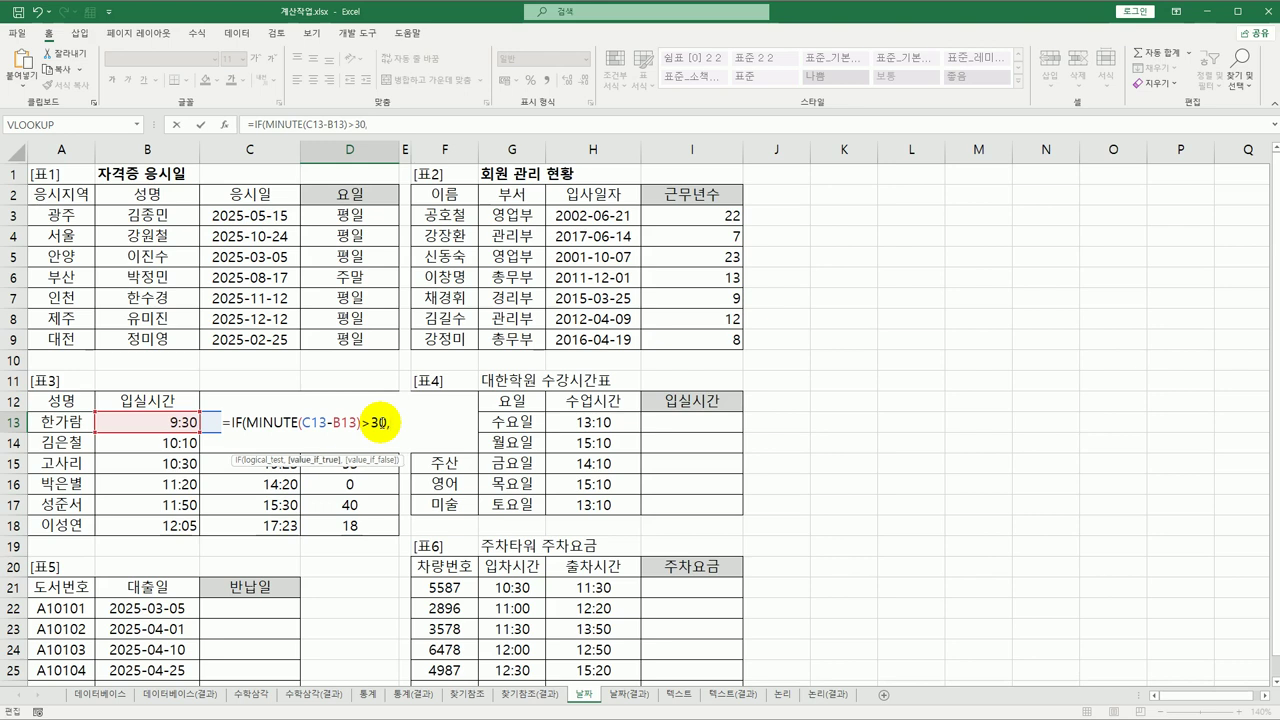
Give the IF function in D13 the value-if-true HOUR(C13-B13)+1.
{"action": "type", "text": "hou"}
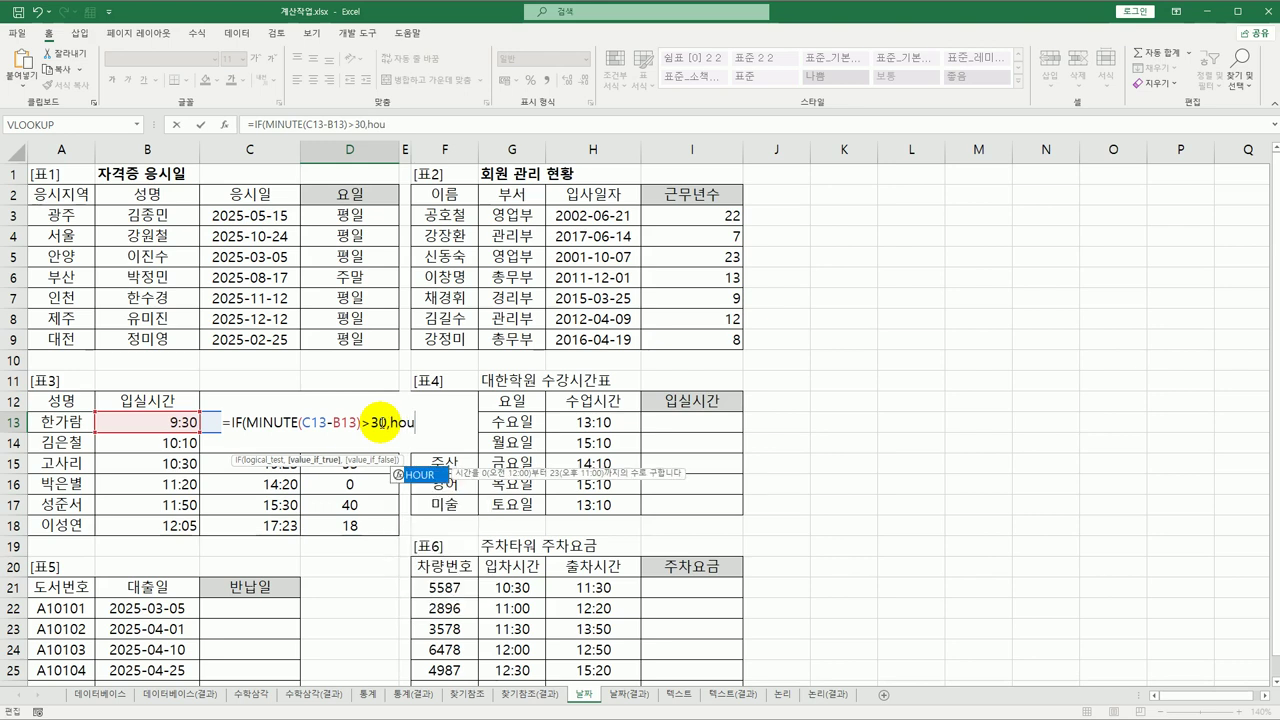
{"action": "key", "text": "Tab"}
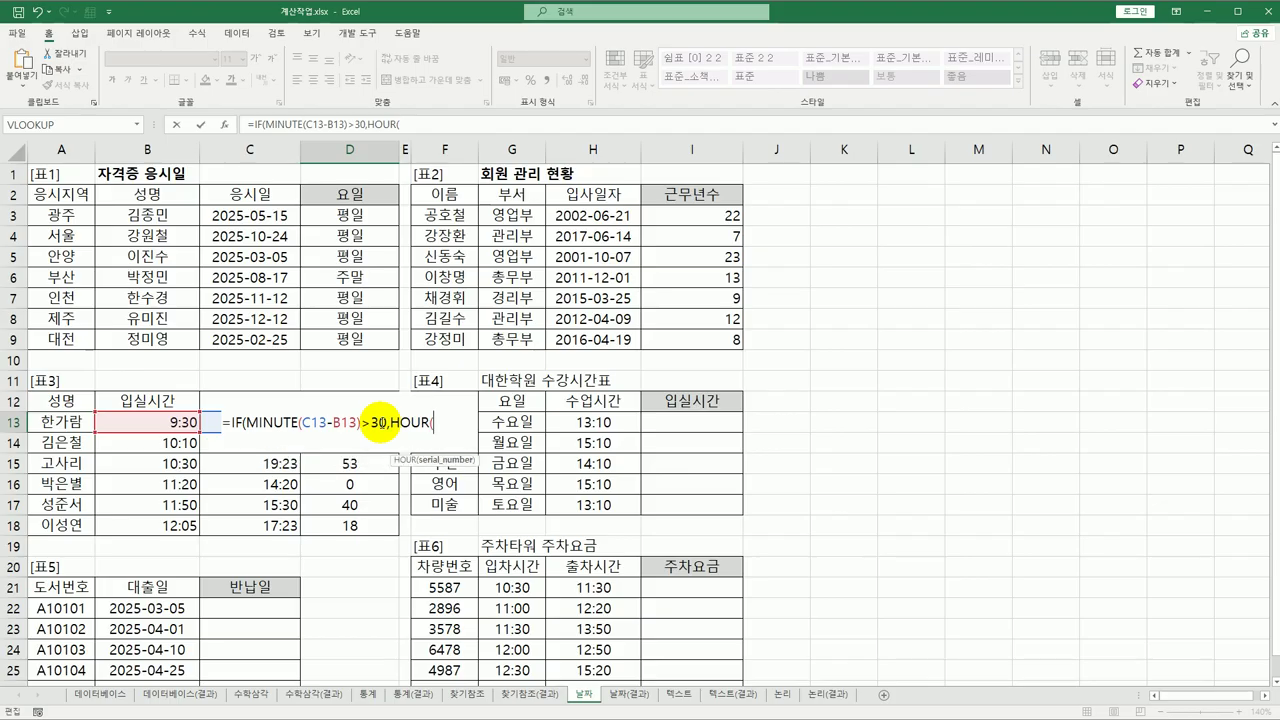
{"action": "left_click", "coordinate": [212, 422]}
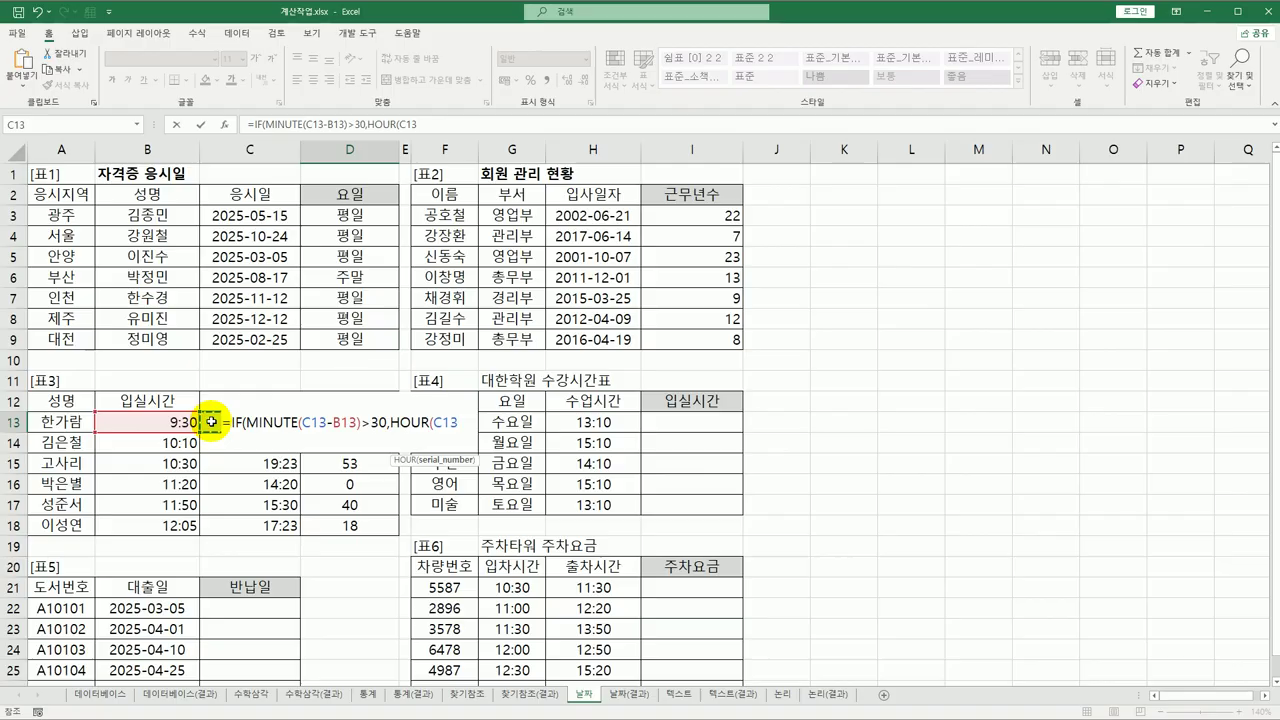
{"action": "type", "text": "-"}
{"action": "left_click", "coordinate": [146, 424]}
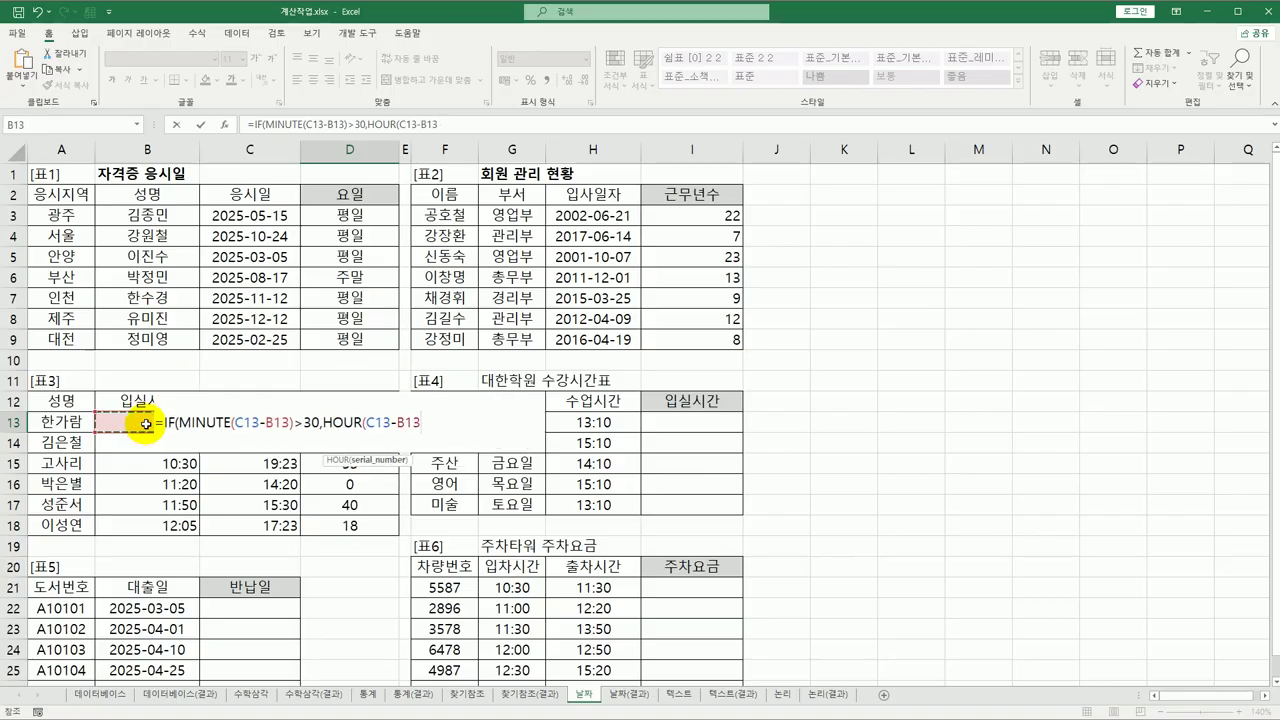
{"action": "type", "text": ")+"}
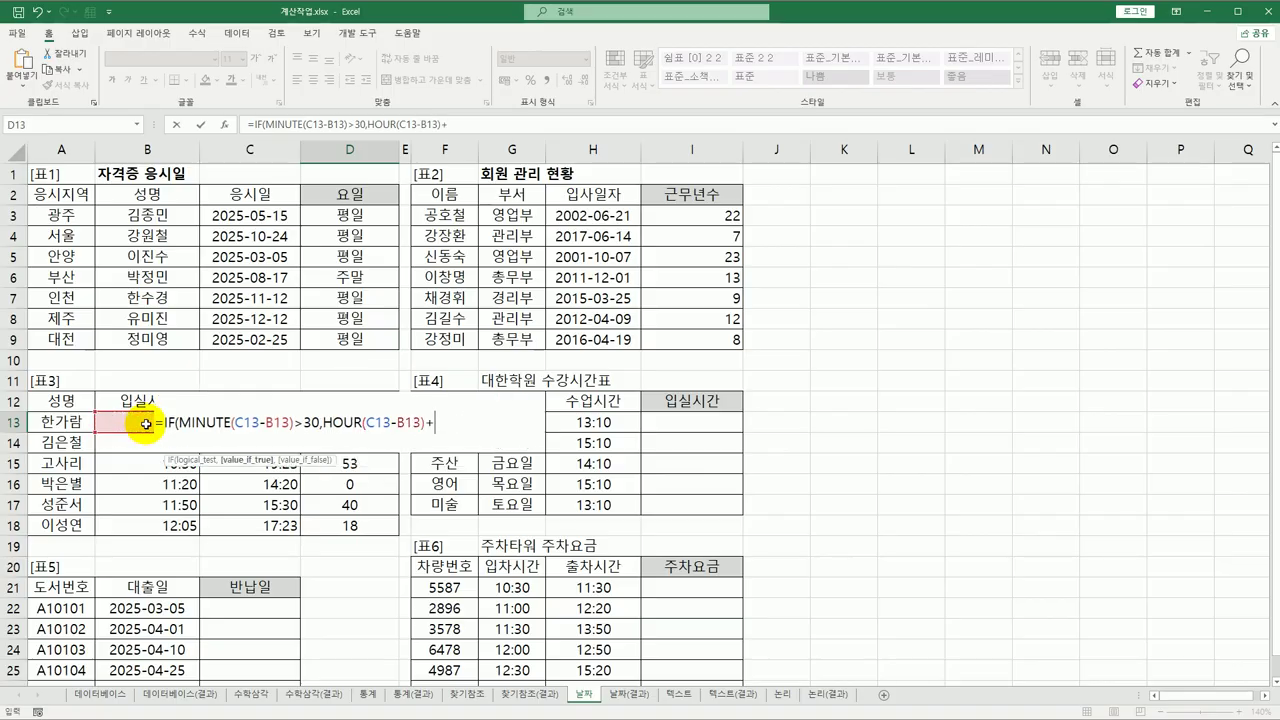
{"action": "type", "text": "1,"}
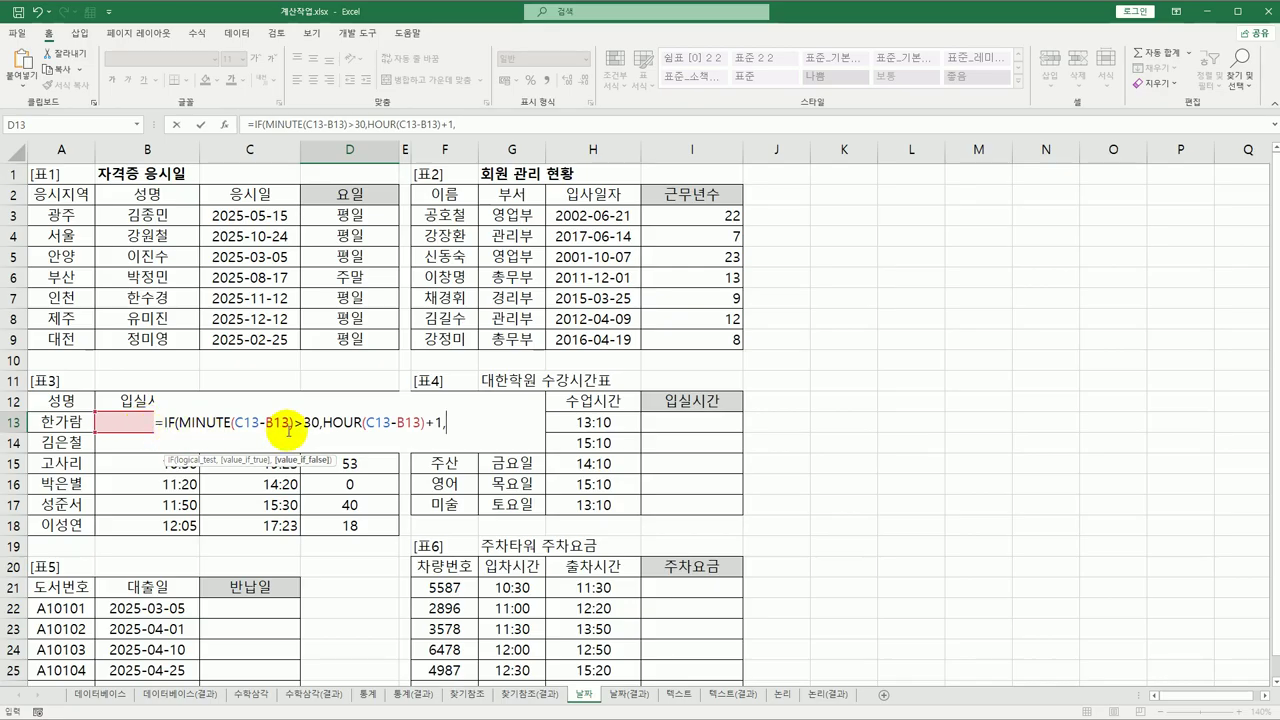
Copy HOUR(C13-B13) within the D13 formula and use it as the IF function's value-if-false.
{"action": "left_click_drag", "start_coordinate": [323, 423], "coordinate": [425, 428]}
{"action": "key", "text": "ctrl+c"}
{"action": "left_click", "coordinate": [466, 423]}
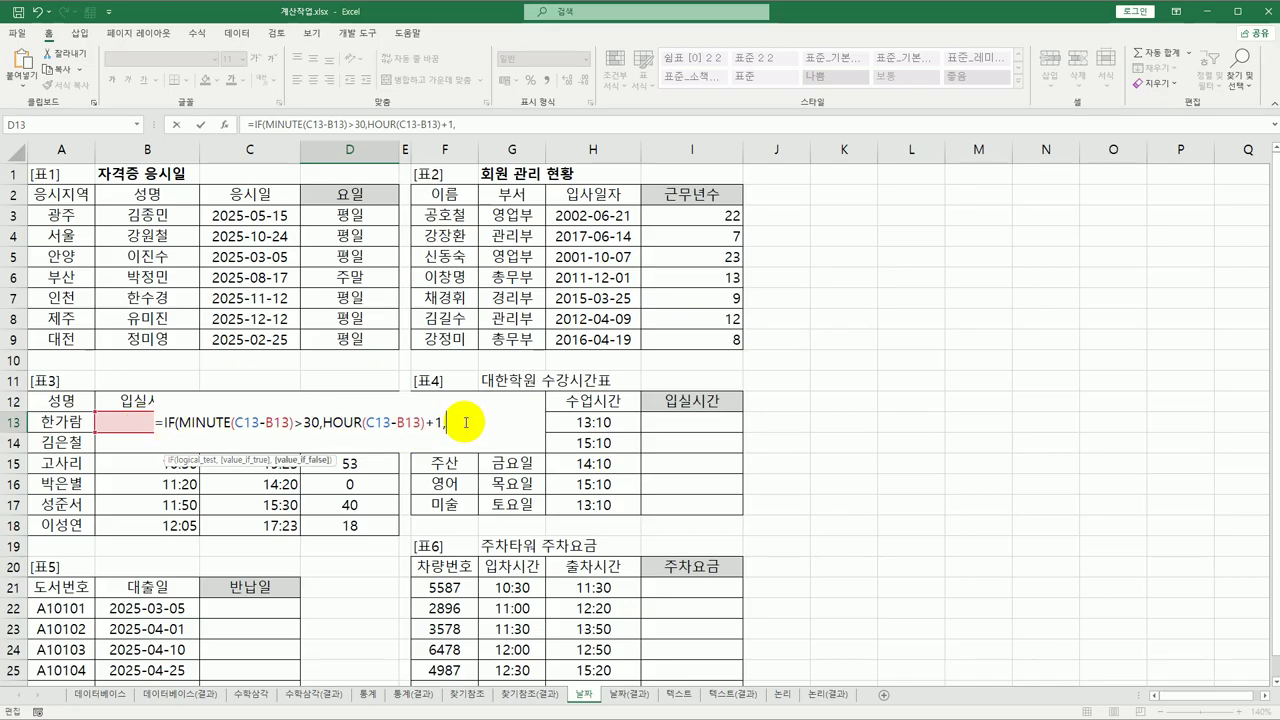
{"action": "key", "text": "ctrl+v"}
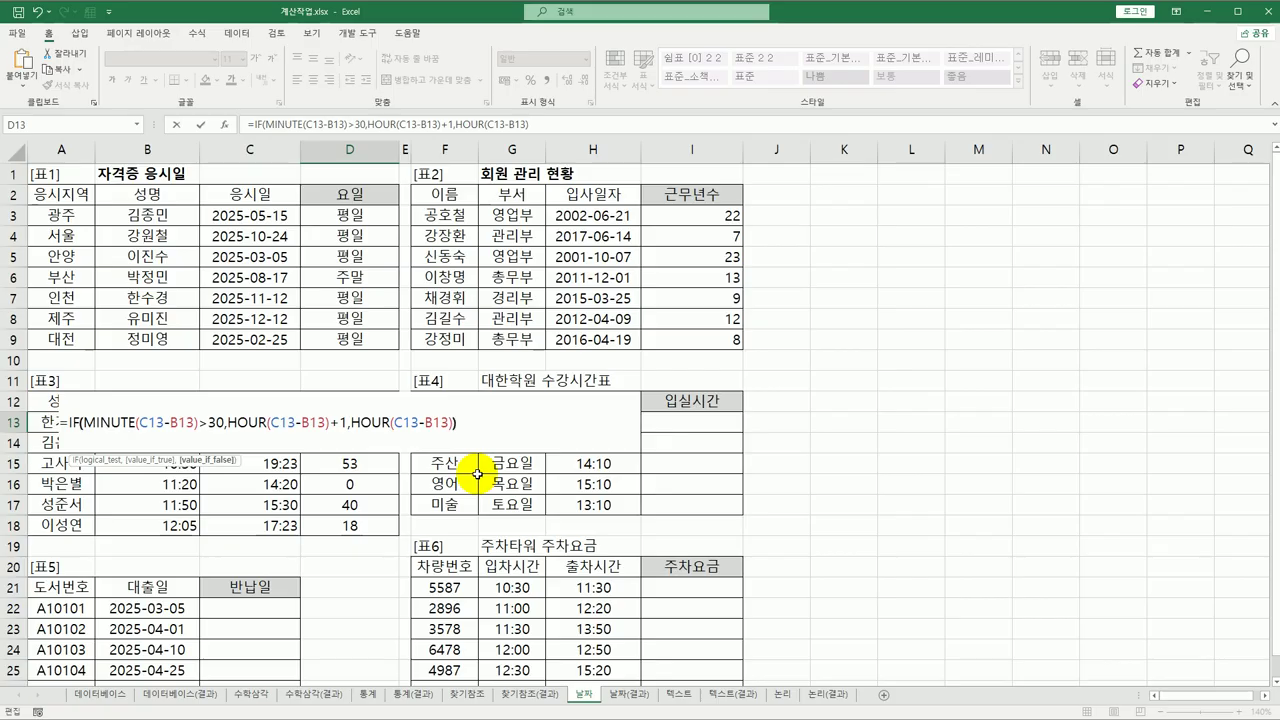
Close the IF function in D13, append &"시간" and fill the formula down to D18.
{"action": "type", "text": ")&"}
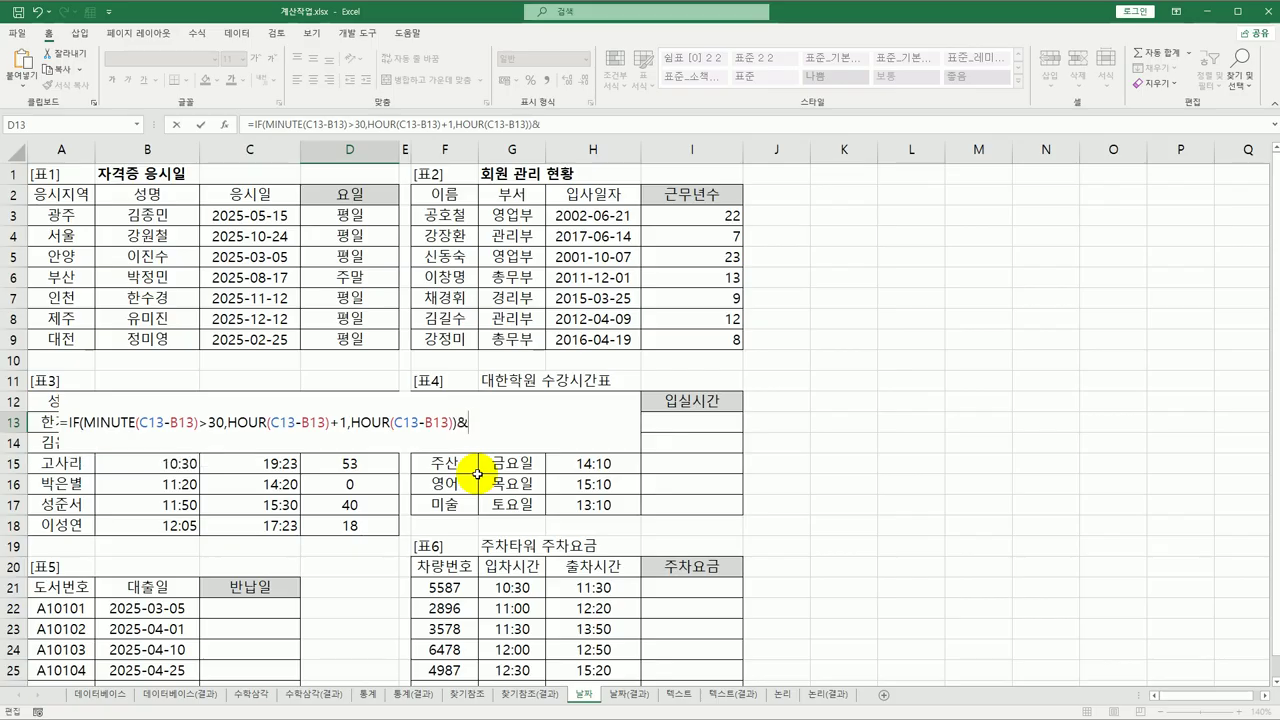
{"action": "type", "text": "\""}
{"action": "type", "text": "시간\""}
{"action": "key", "text": "Return"}
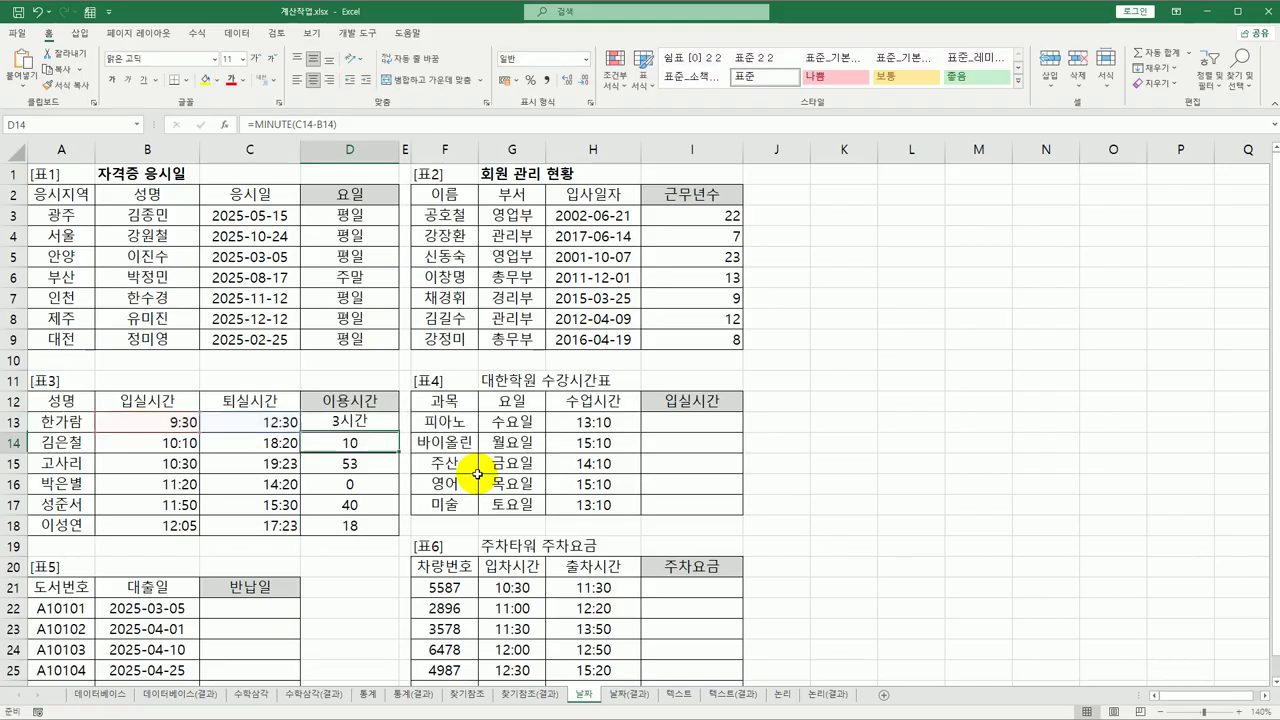
{"action": "left_click", "coordinate": [374, 420]}
{"action": "left_click_drag", "start_coordinate": [399, 432], "coordinate": [397, 535]}
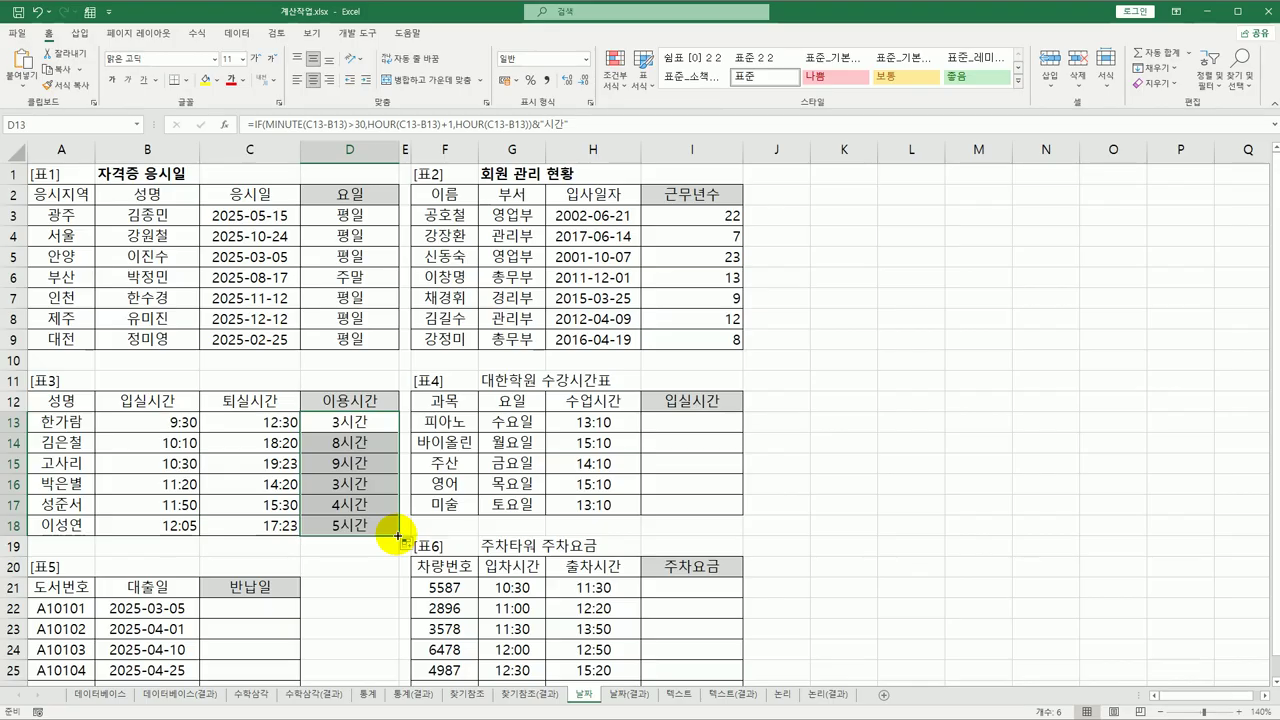
Start the formula =HOUR(H13) in I13 of the 입실시간 column in 표4.
{"action": "left_click", "coordinate": [660, 422]}
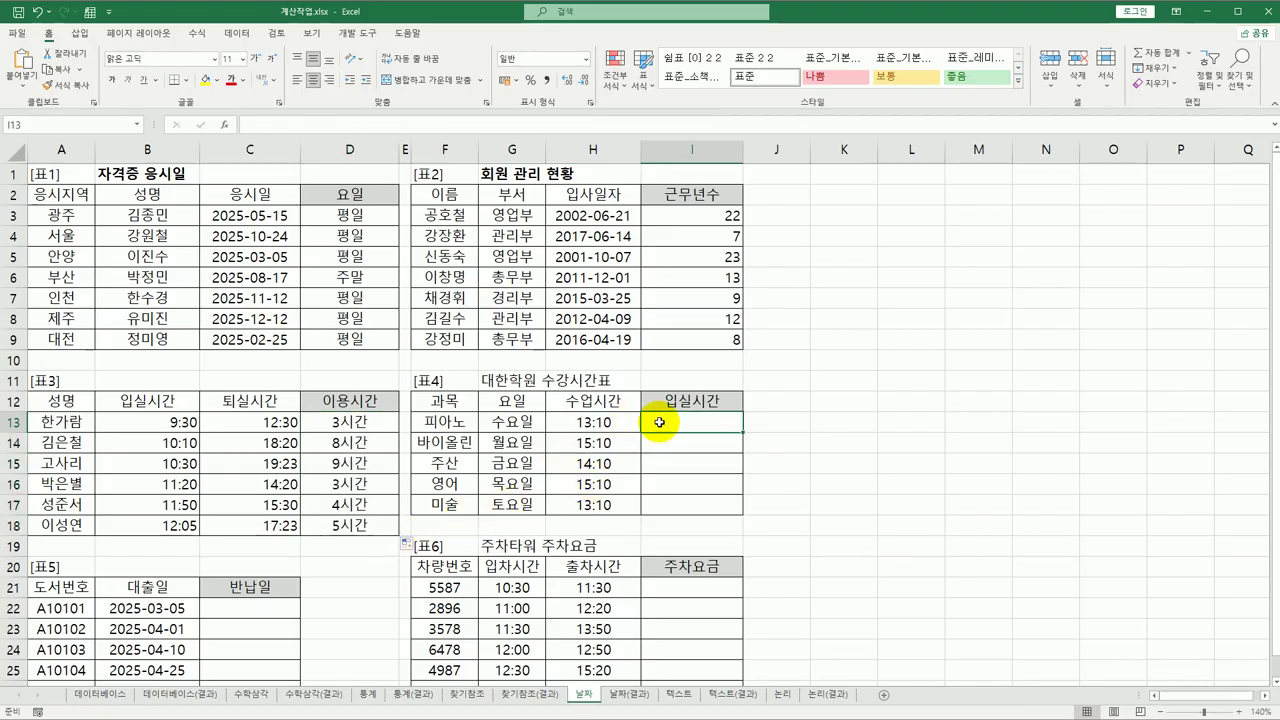
{"action": "left_click", "coordinate": [600, 422]}
{"action": "left_click", "coordinate": [677, 427]}
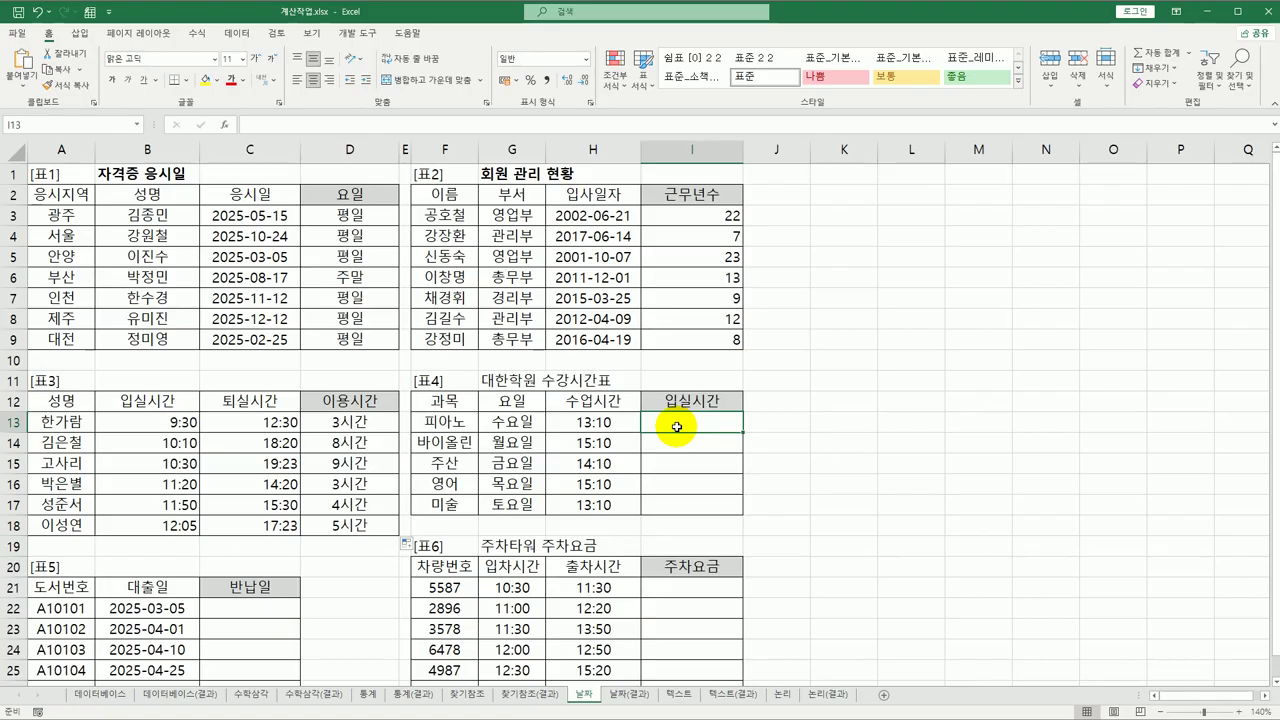
{"action": "type", "text": "="}
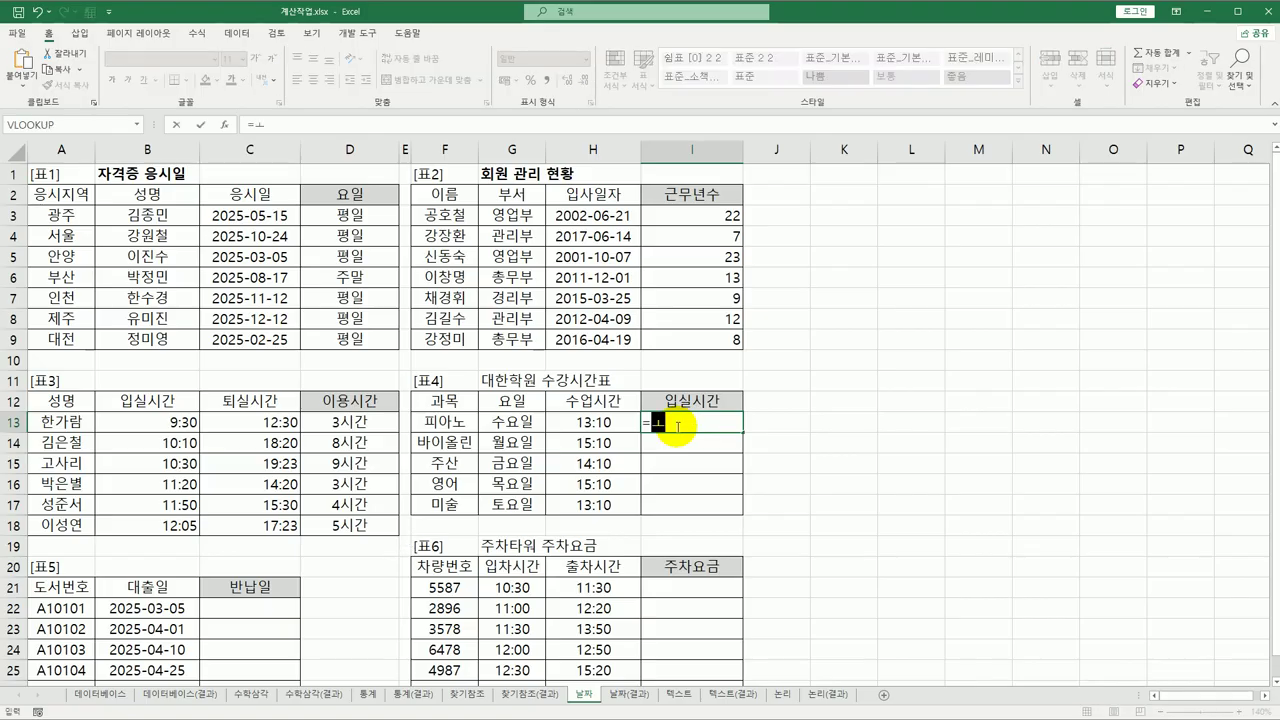
{"action": "type", "text": "hou"}
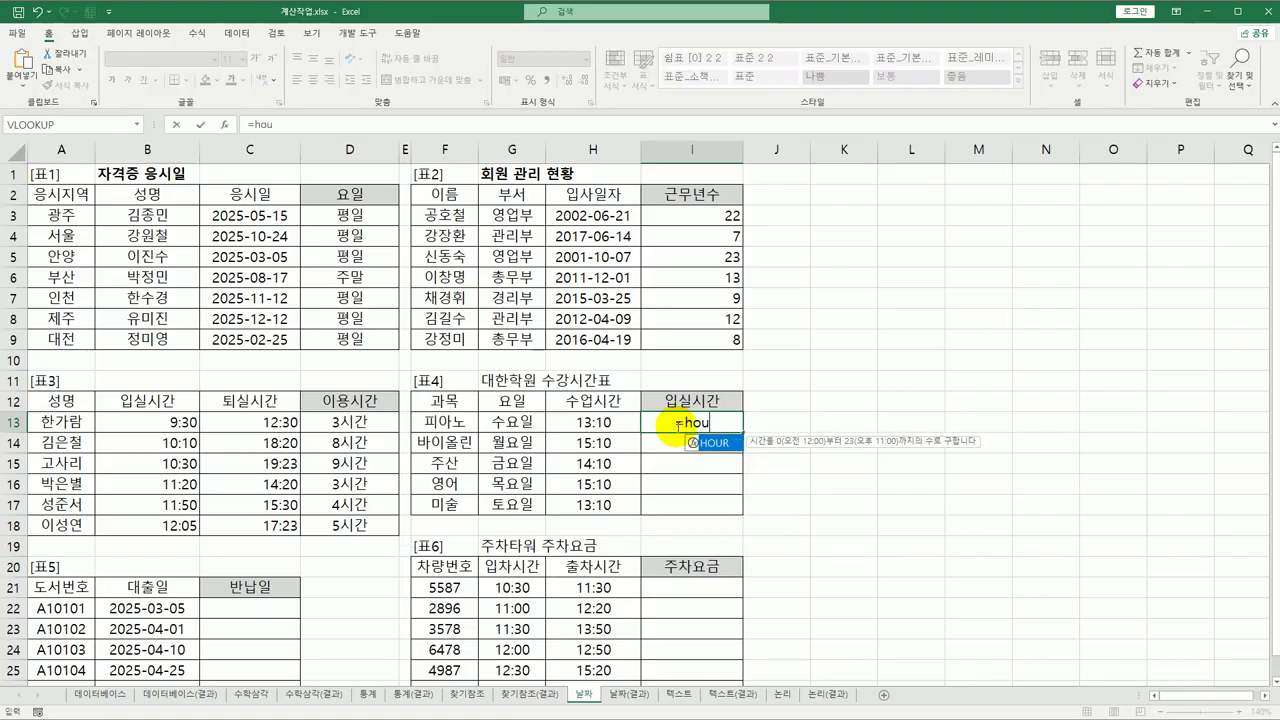
{"action": "double_click", "coordinate": [722, 443]}
{"action": "left_click", "coordinate": [605, 423]}
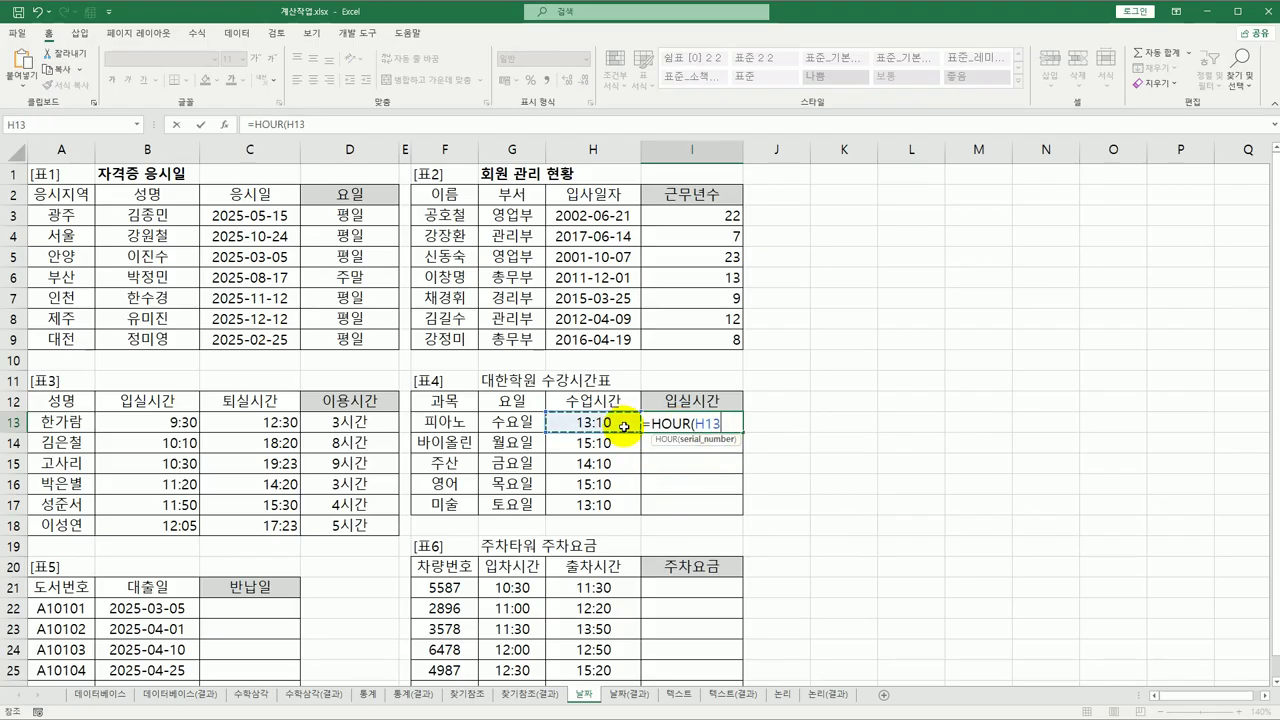
{"action": "type", "text": ")"}
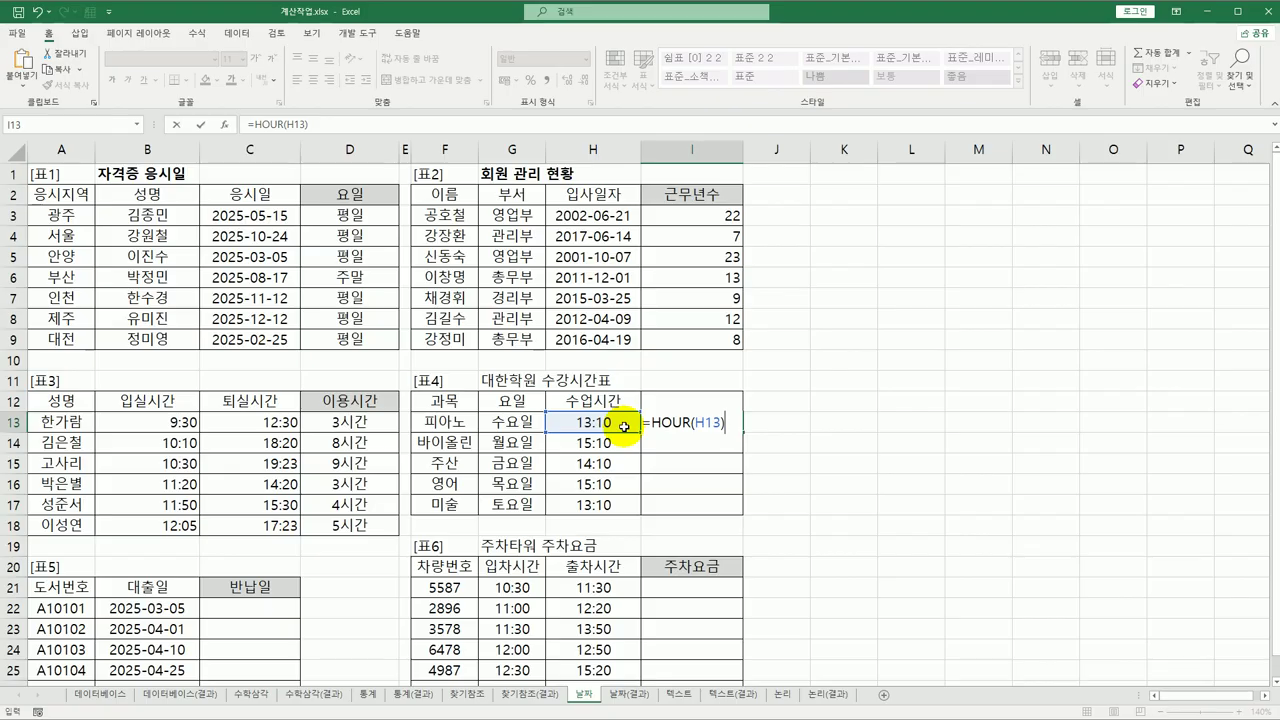
Append &"시" to the HOUR formula in I13 and fill it down to I17.
{"action": "type", "text": "&\"시\""}
{"action": "key", "text": "Return"}
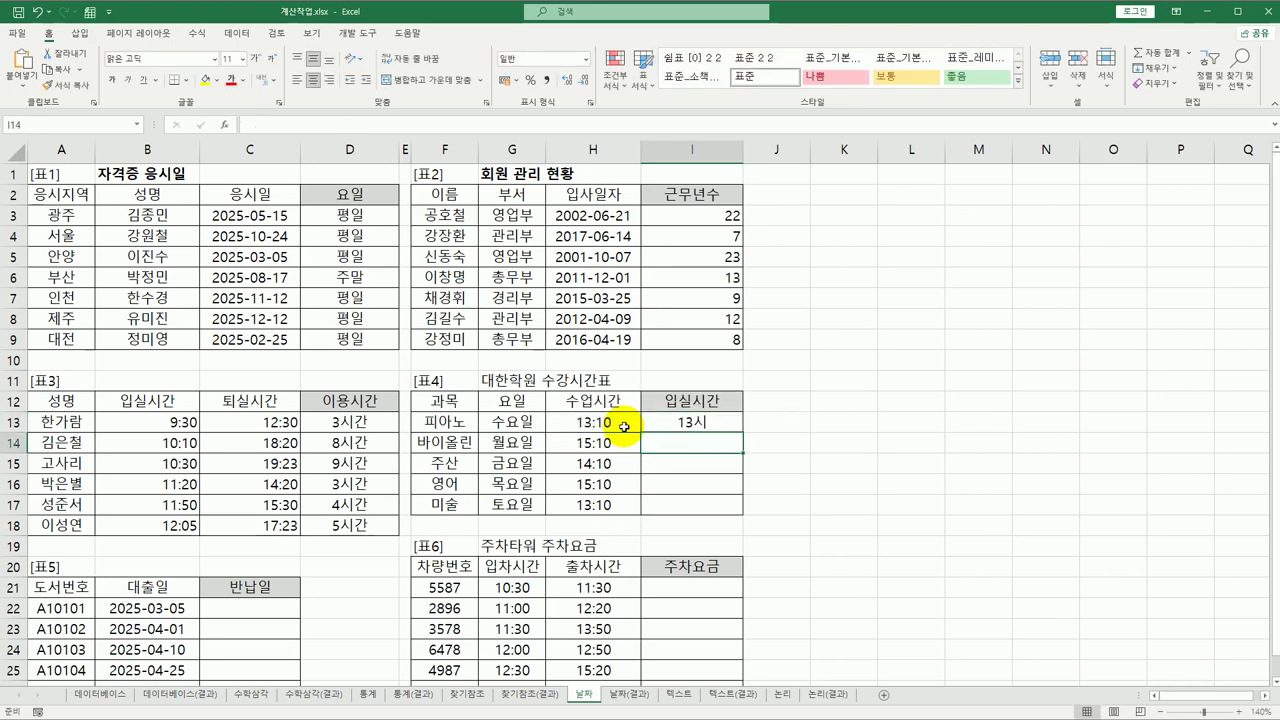
{"action": "left_click", "coordinate": [675, 423]}
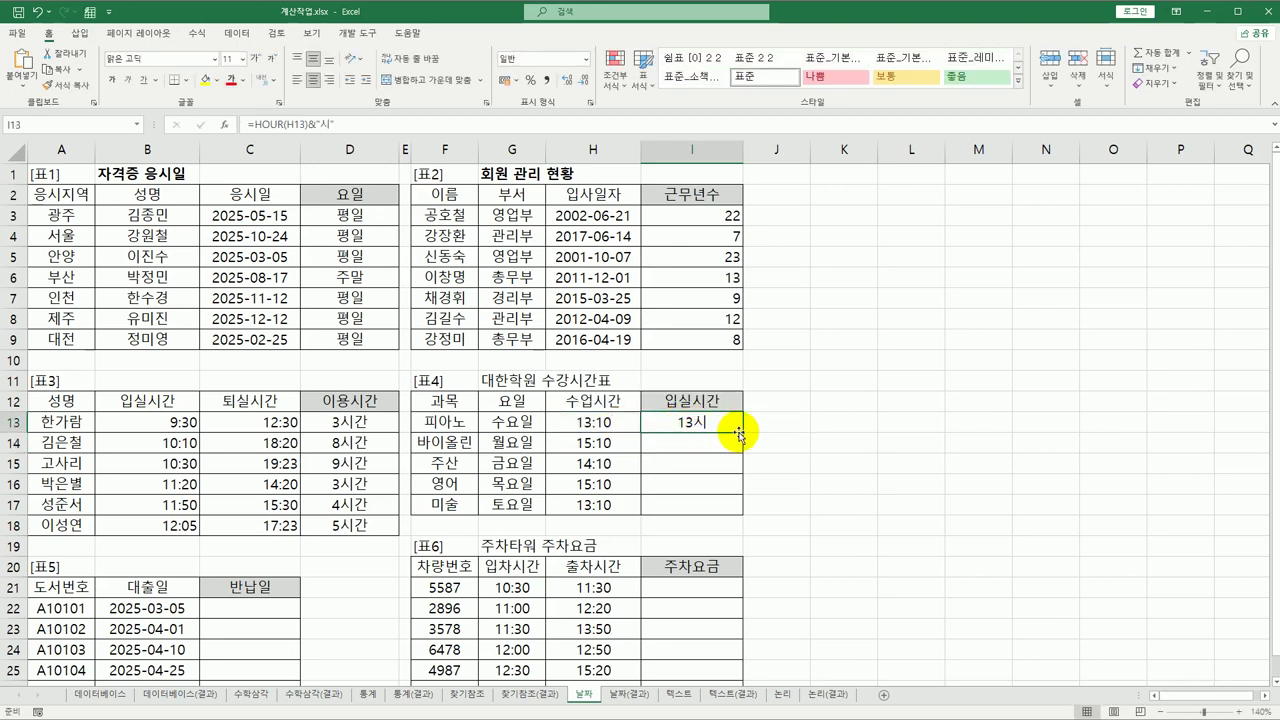
{"action": "left_click_drag", "start_coordinate": [743, 432], "coordinate": [744, 512]}
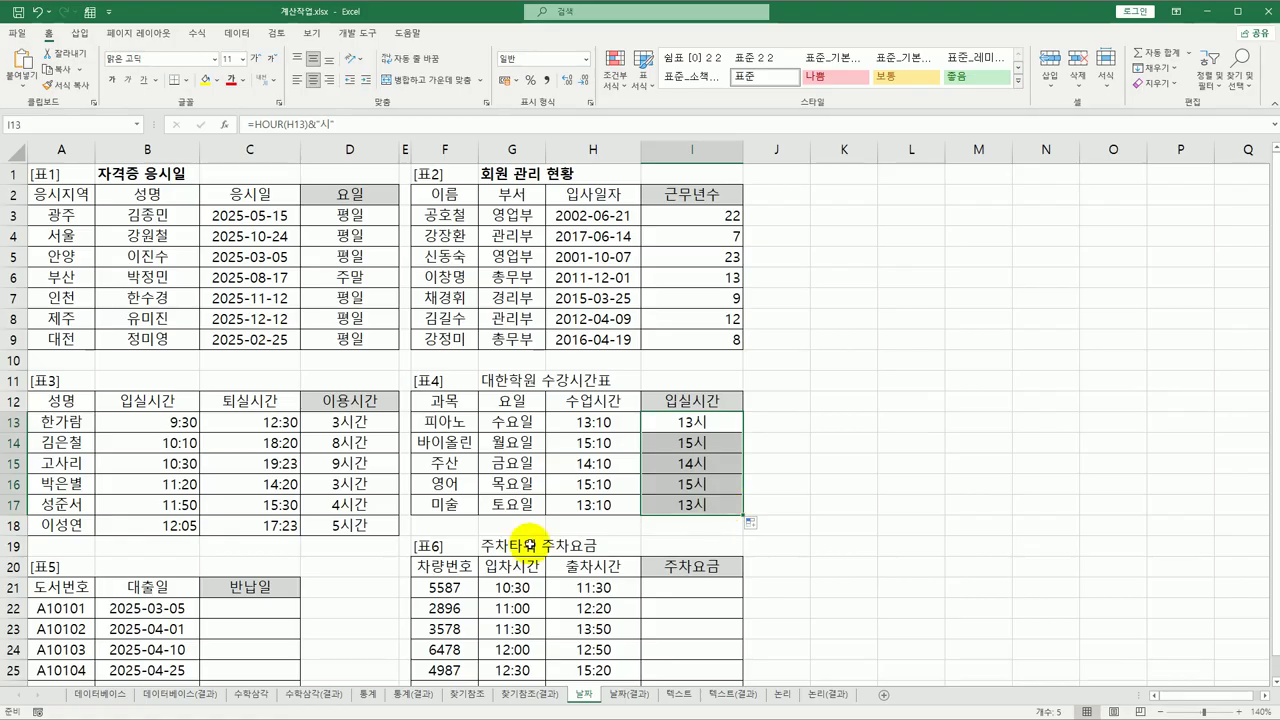
Enter the formula =B22+10 in C22 of the 반납일 column in 표5.
{"action": "left_click", "coordinate": [268, 609]}
{"action": "scroll", "coordinate": [322, 583], "scroll_direction": "down", "scroll_amount": 3}
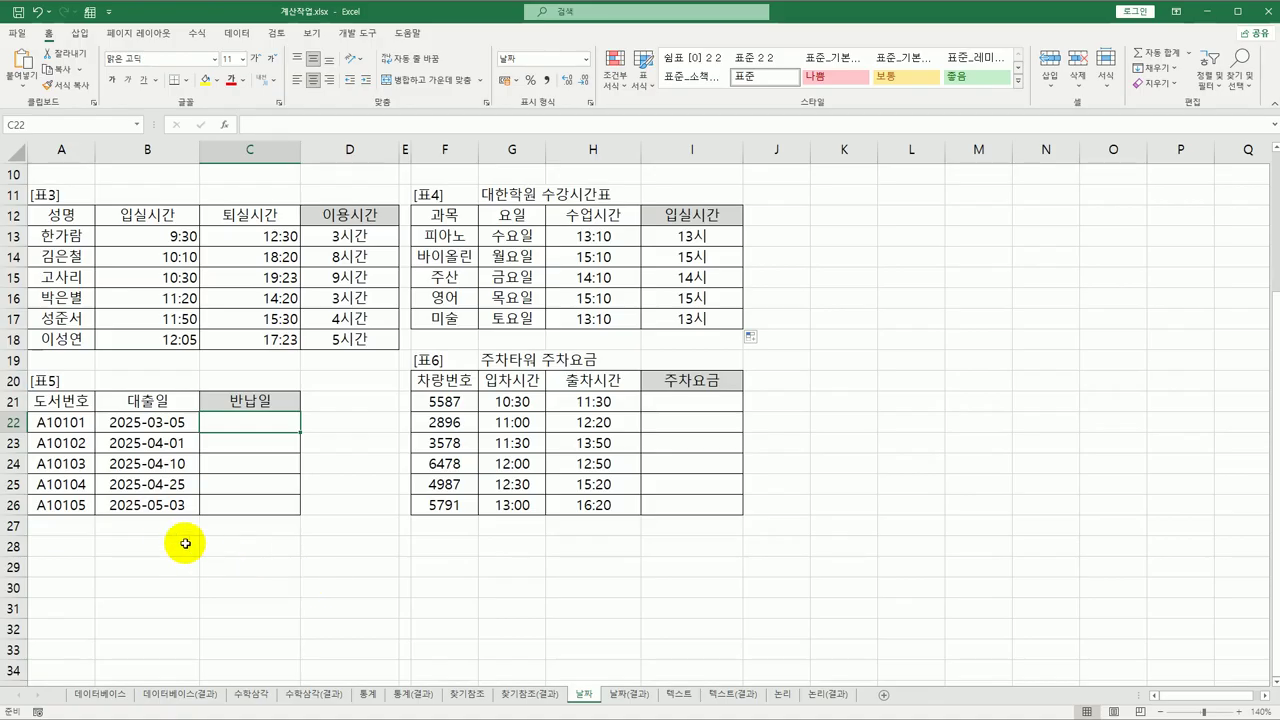
{"action": "left_click_drag", "start_coordinate": [155, 421], "coordinate": [155, 502]}
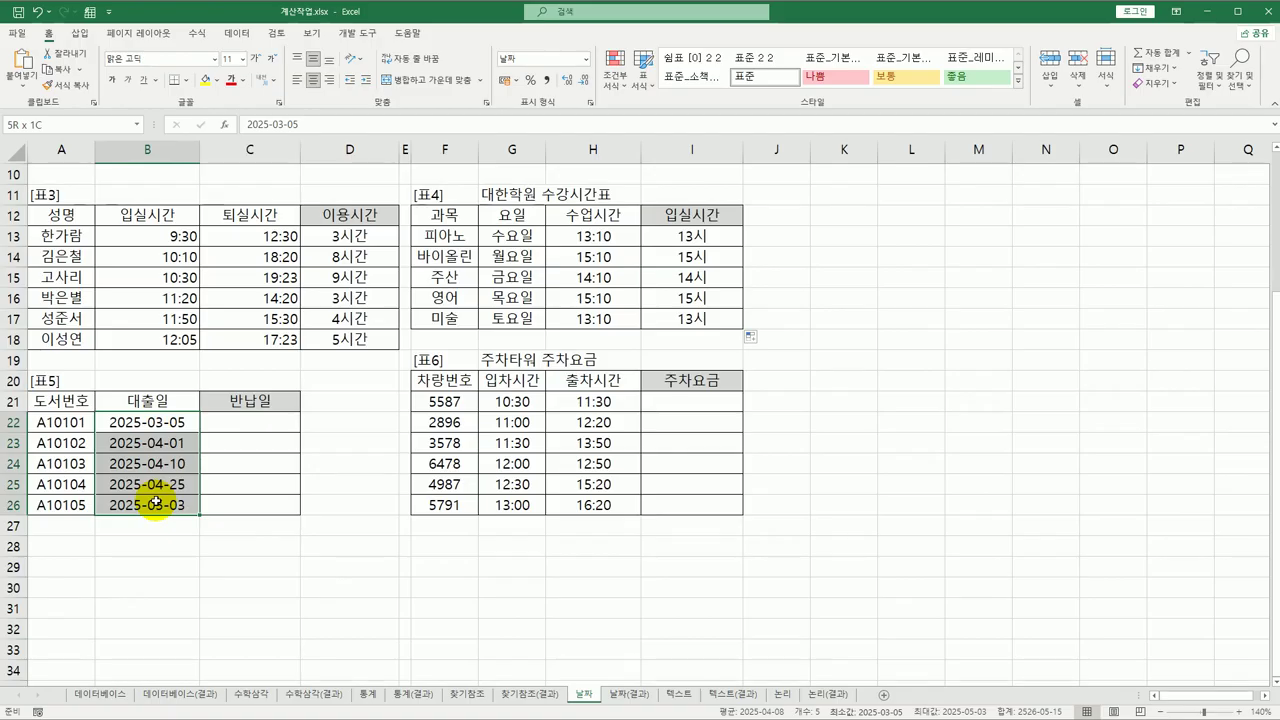
{"action": "left_click_drag", "start_coordinate": [265, 425], "coordinate": [264, 503]}
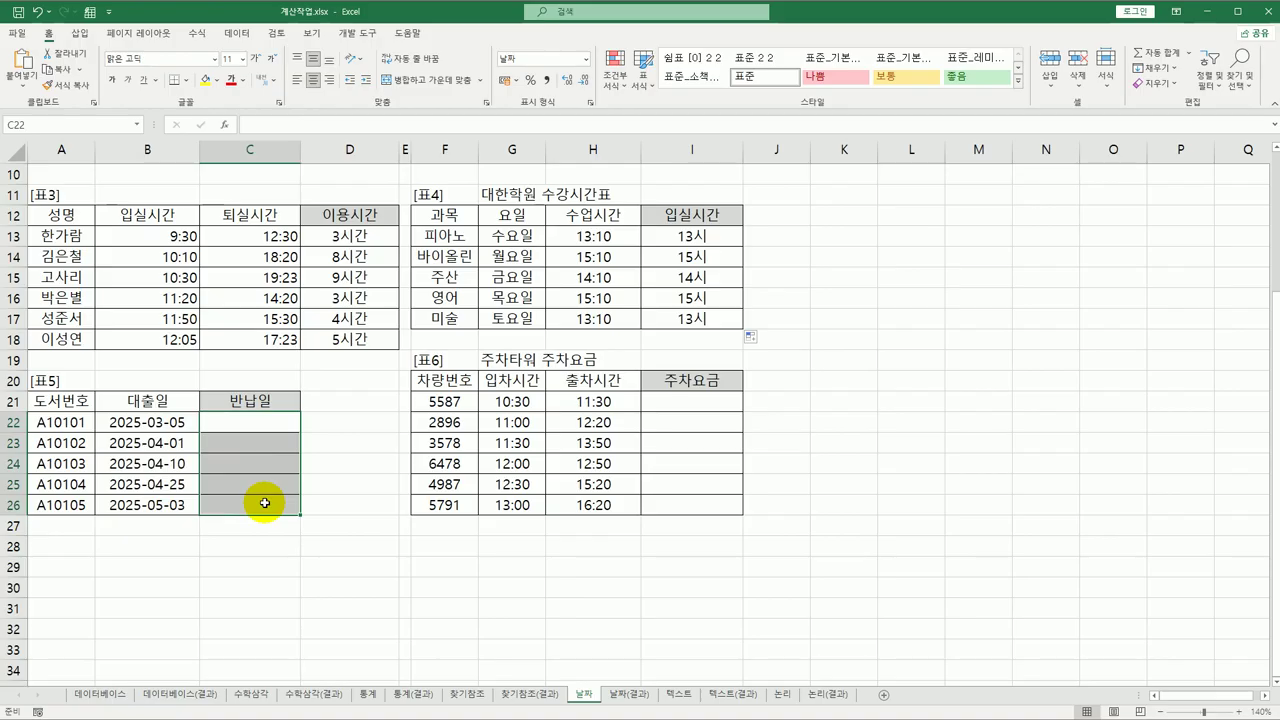
{"action": "left_click", "coordinate": [175, 423]}
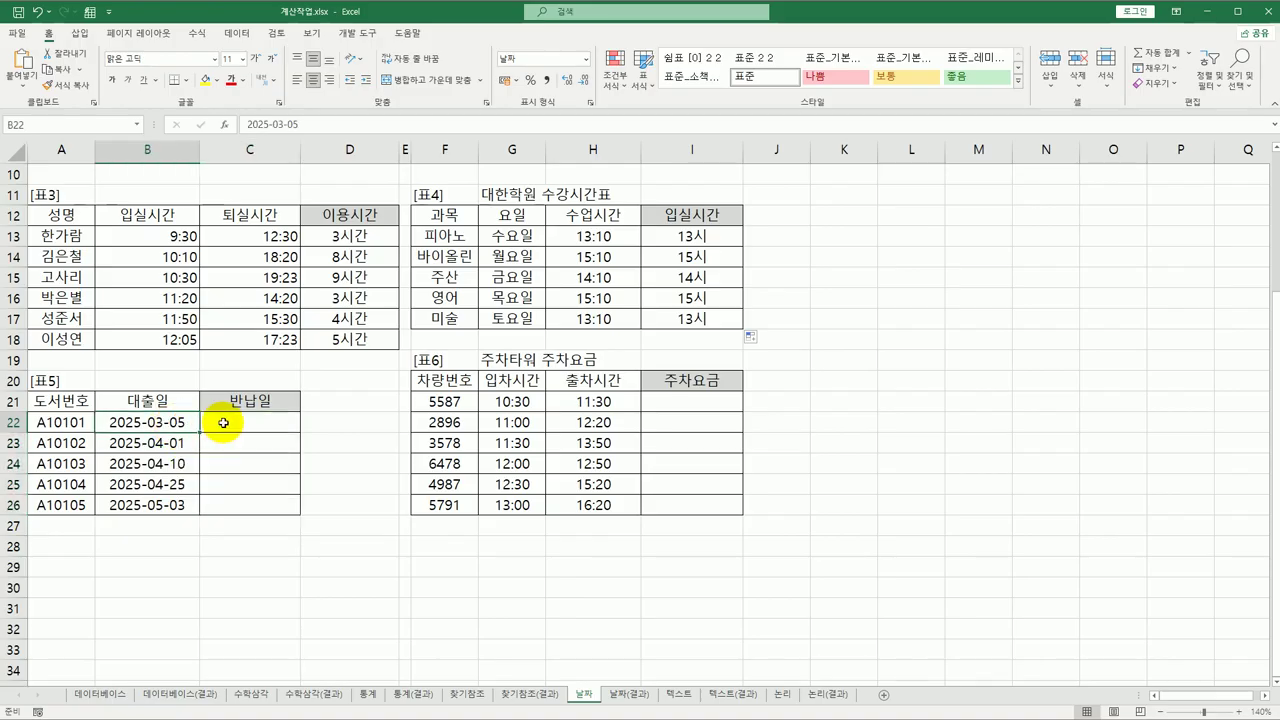
{"action": "left_click", "coordinate": [223, 423]}
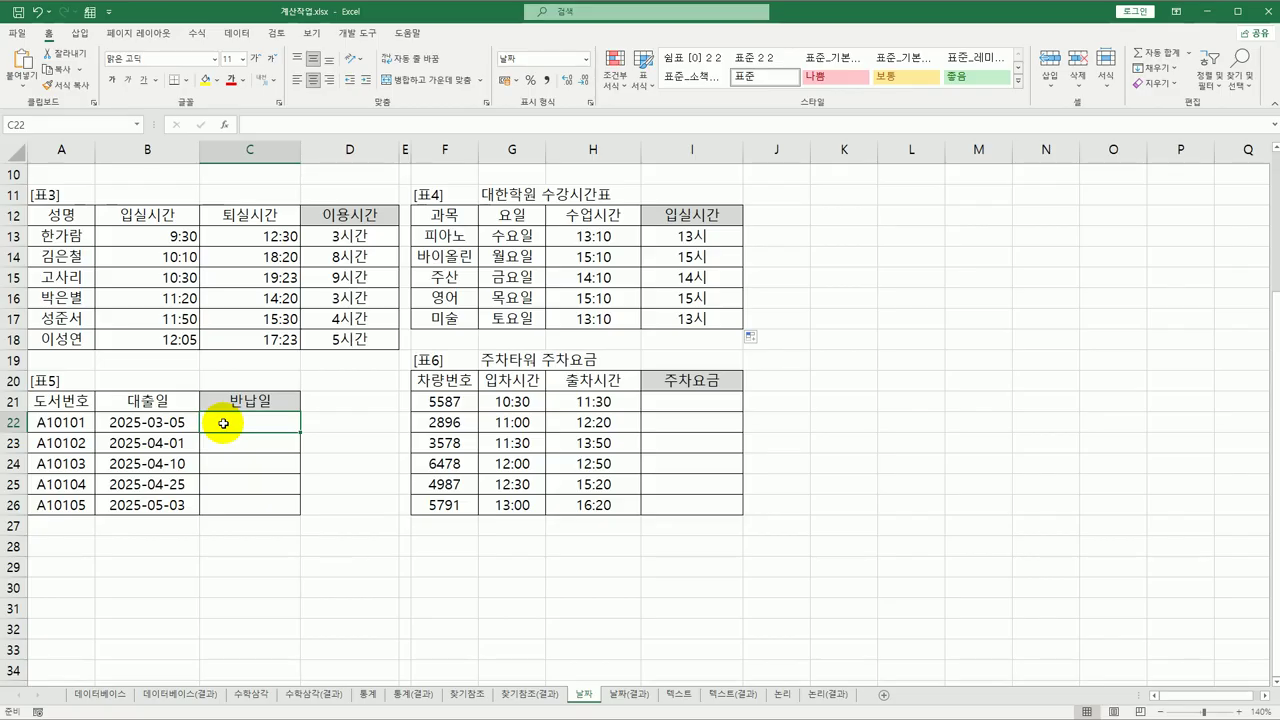
{"action": "type", "text": "="}
{"action": "key", "text": "Left"}
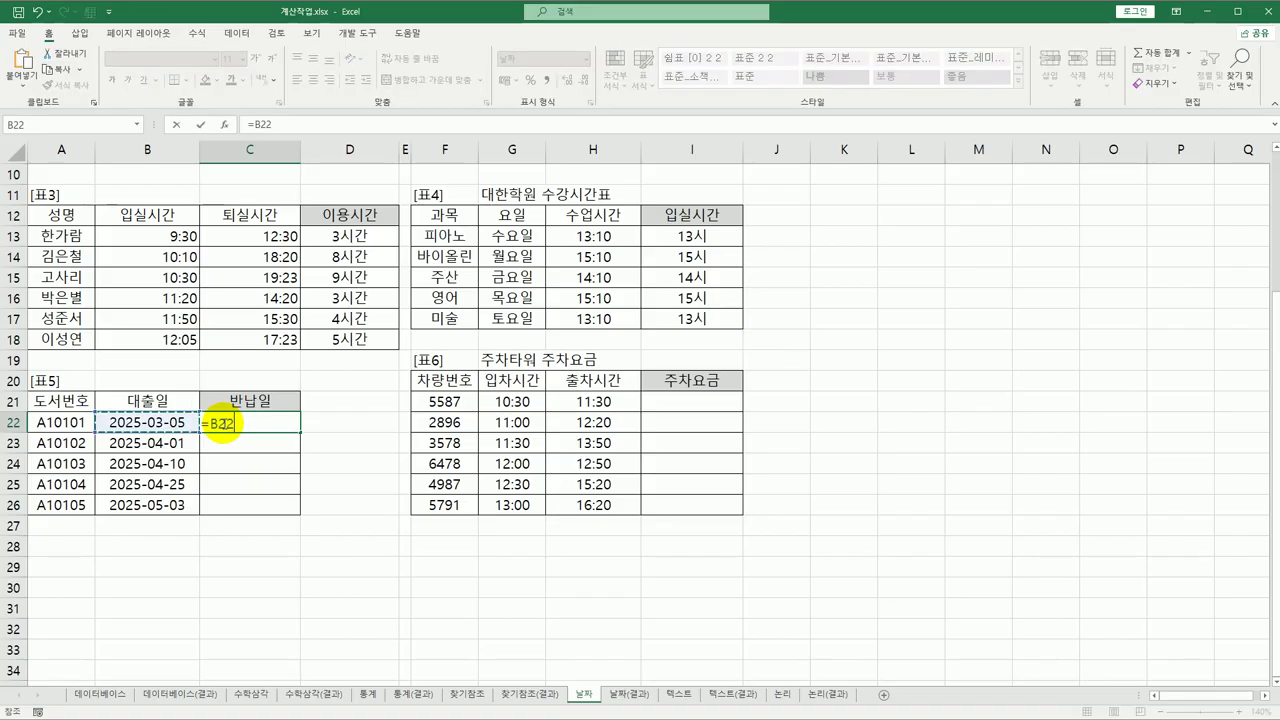
{"action": "type", "text": "+1"}
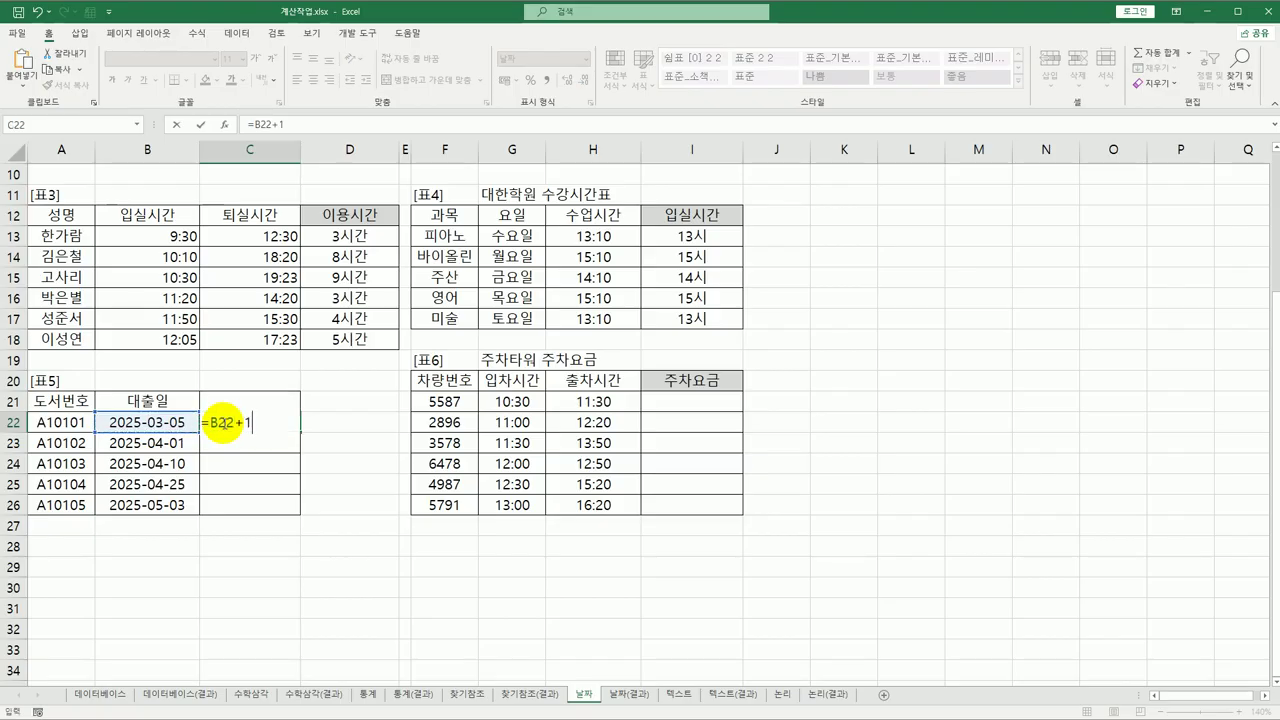
{"action": "key", "text": "Return"}
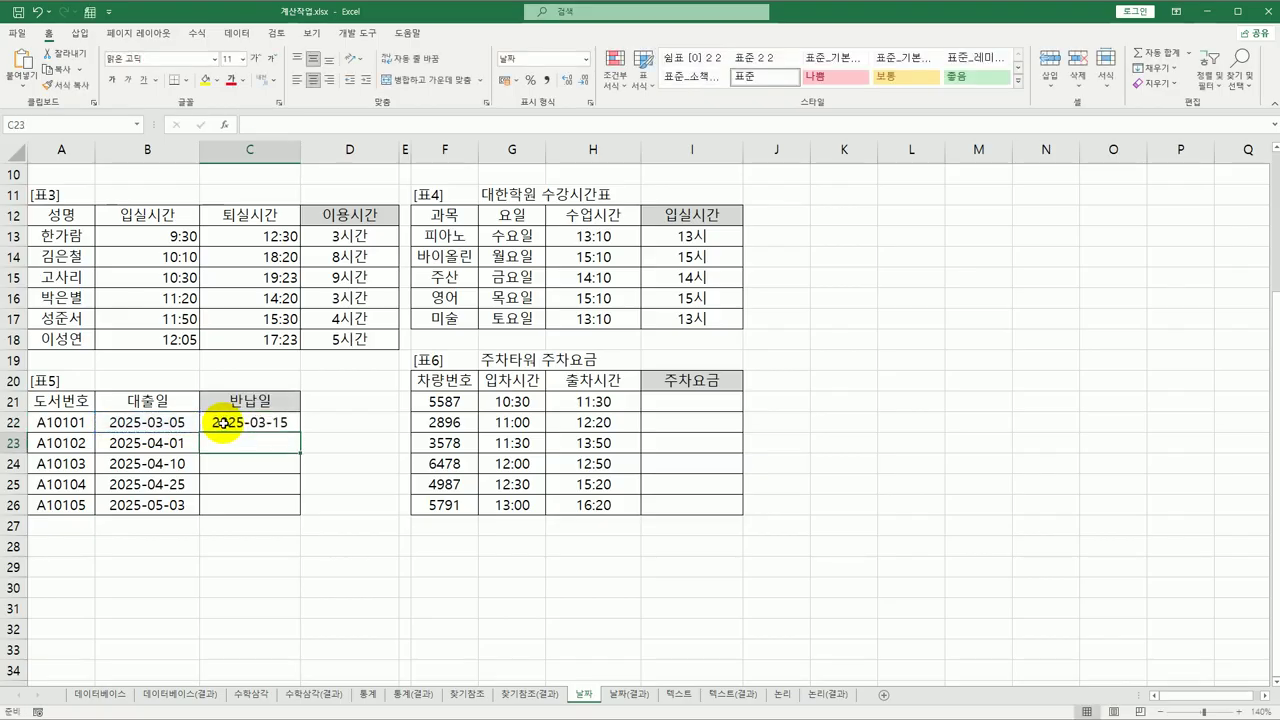
Fill the 반납일 formula from C22 down to C26 and check the formula in the last cell.
{"action": "left_click", "coordinate": [224, 422]}
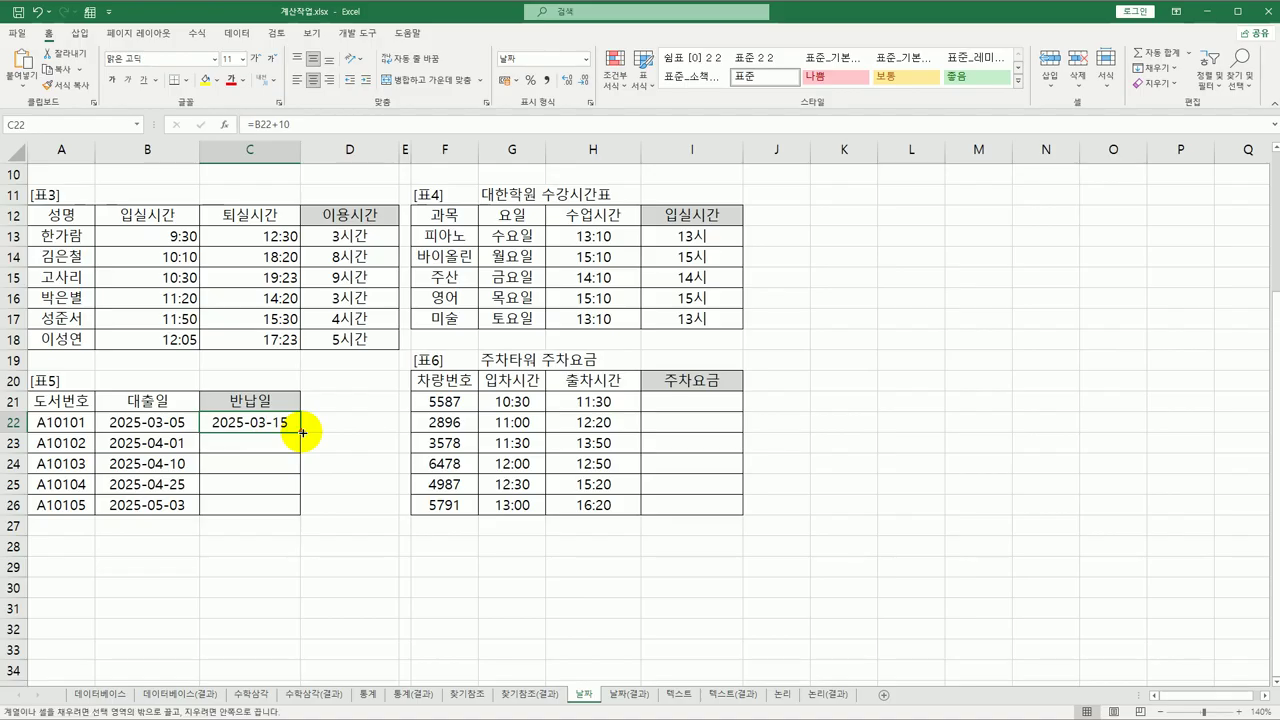
{"action": "left_click_drag", "start_coordinate": [301, 432], "coordinate": [286, 517]}
{"action": "left_click", "coordinate": [258, 505]}
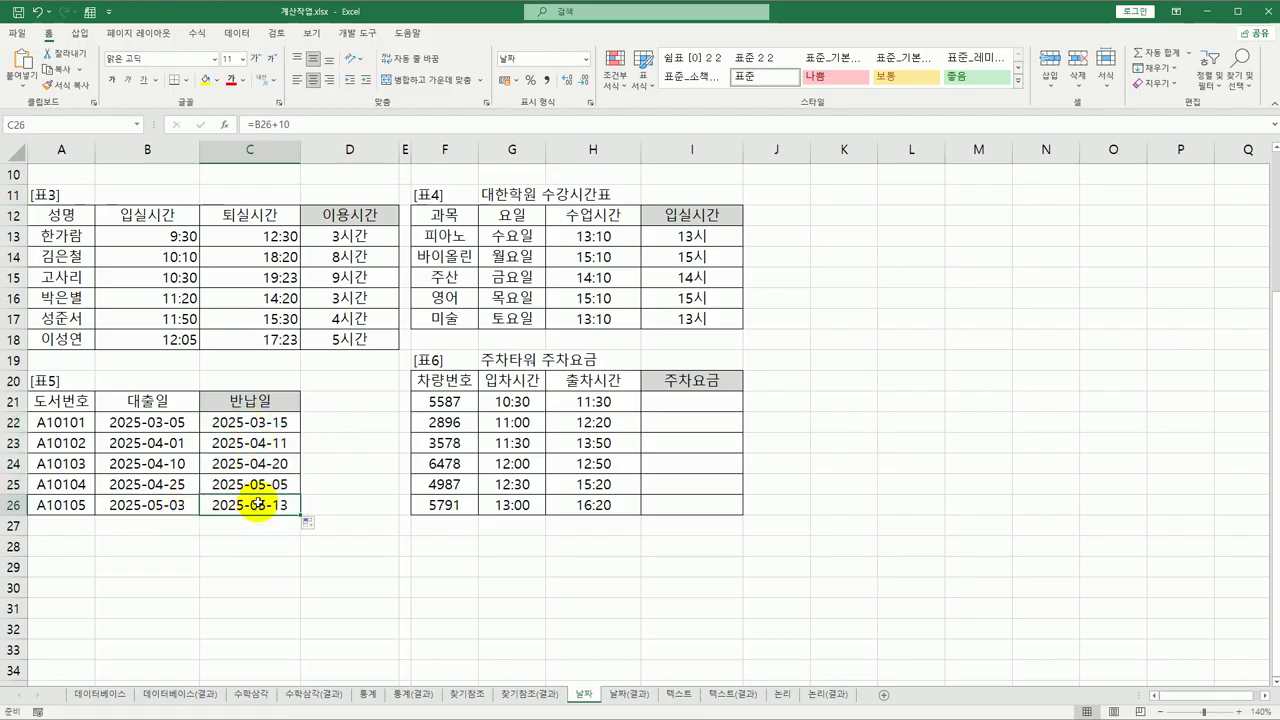
Wrap the 반납일 formula in C22 in WEEKDAY with return type 2, making it =WEEKDAY(B22+10,2).
{"action": "left_click", "coordinate": [268, 420]}
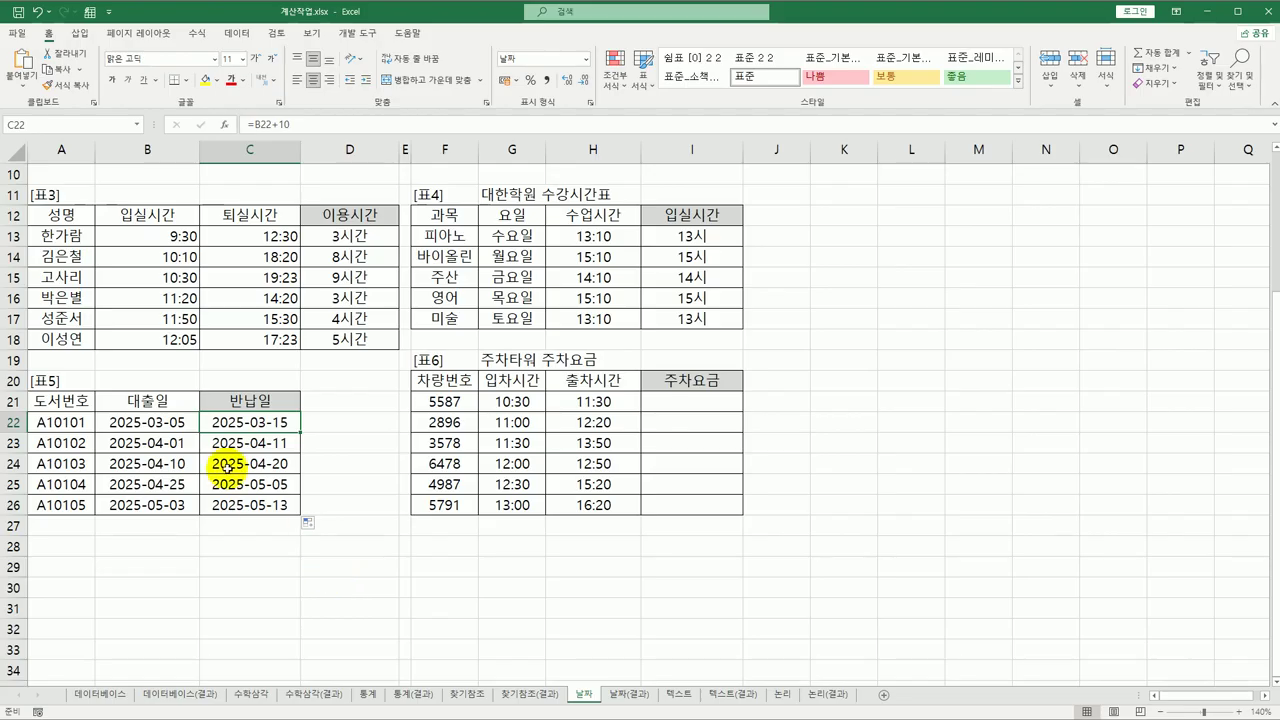
{"action": "double_click", "coordinate": [243, 422]}
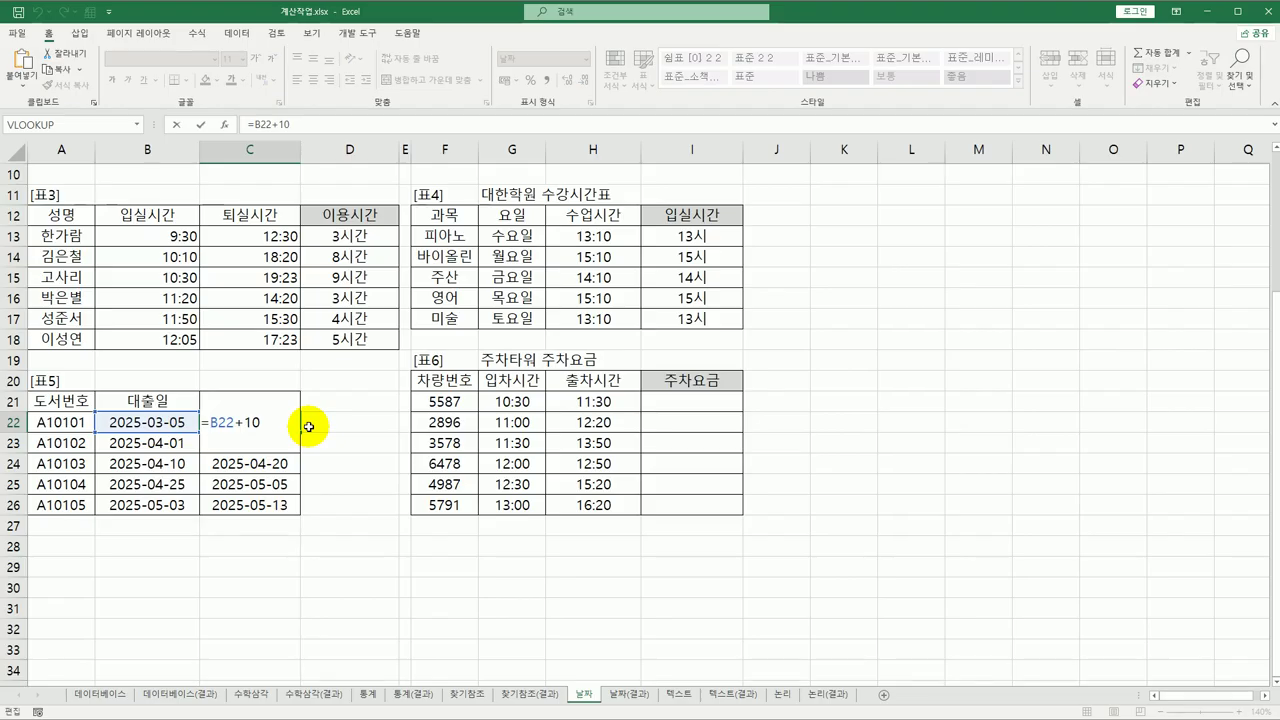
{"action": "type", "text": "we"}
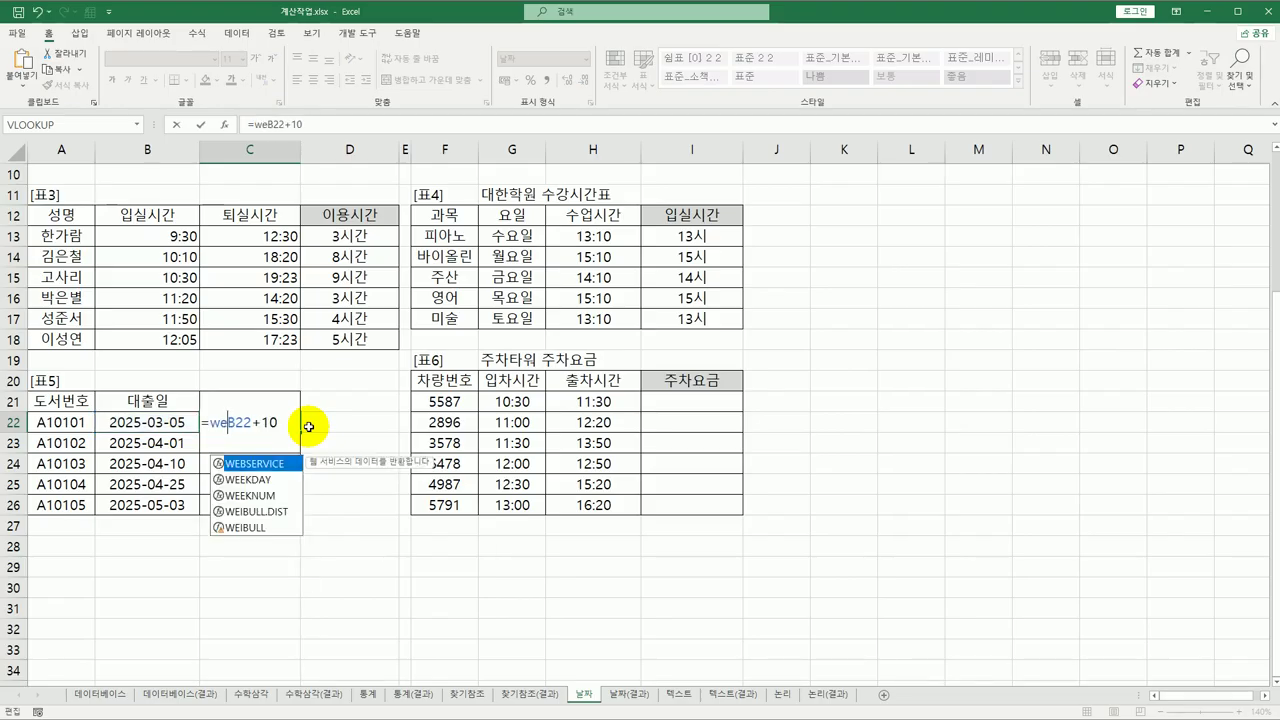
{"action": "key", "text": "Down"}
{"action": "key", "text": "Tab"}
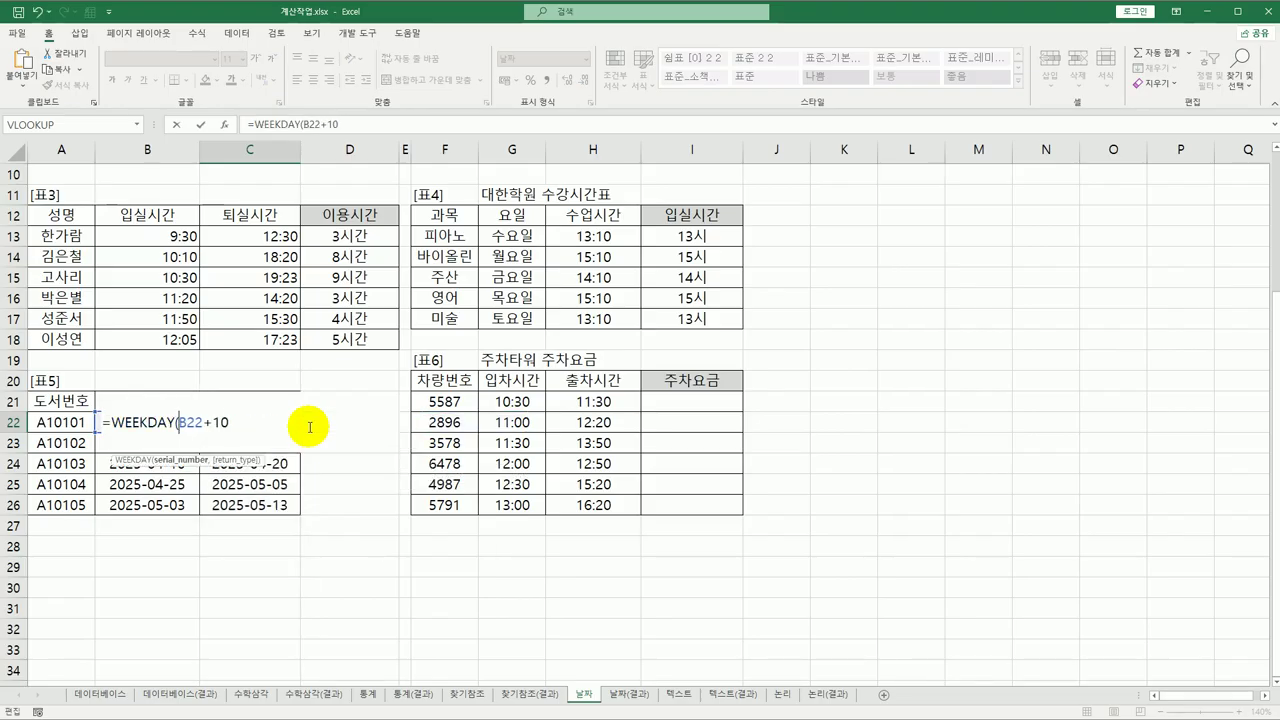
{"action": "key", "text": "End"}
{"action": "type", "text": ","}
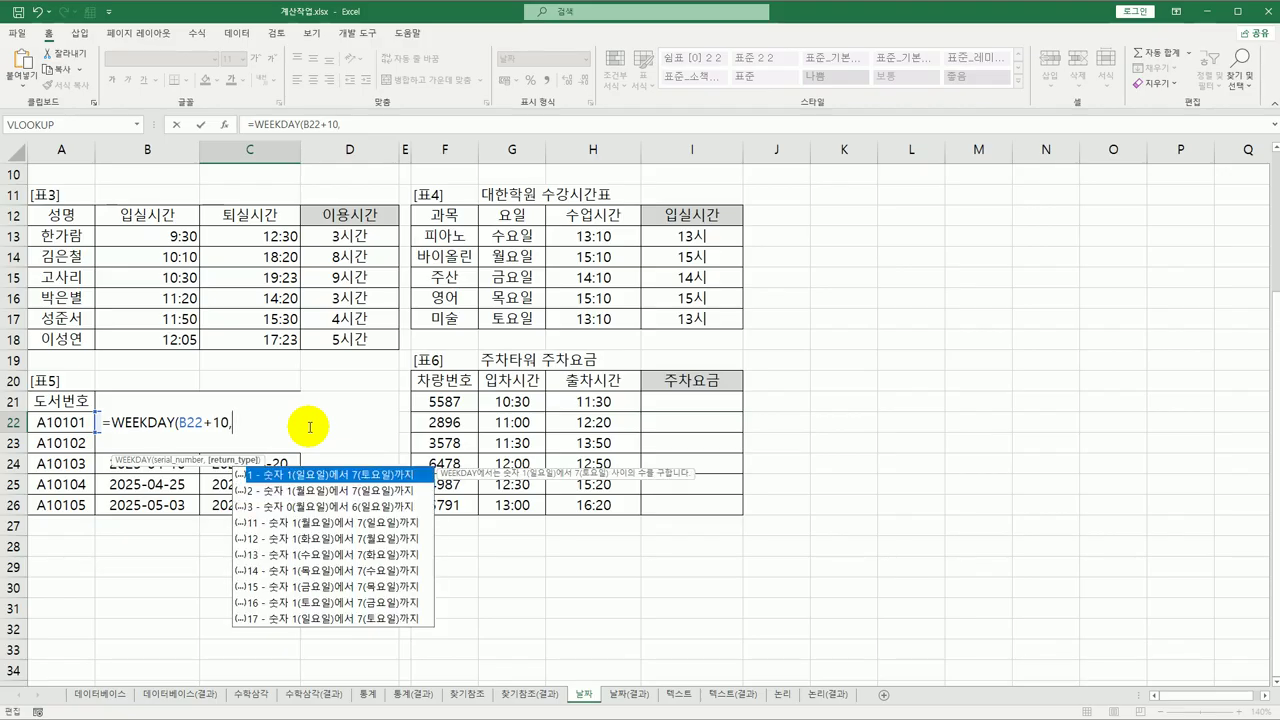
{"action": "type", "text": "2)"}
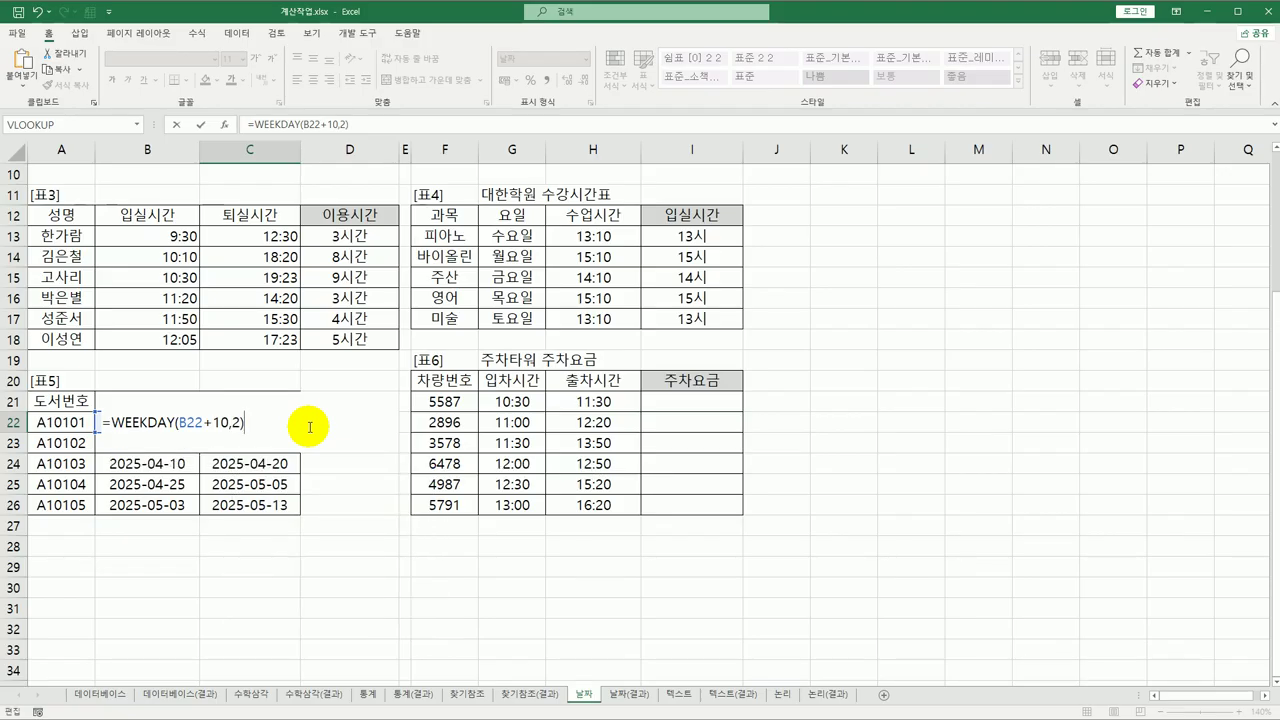
{"action": "key", "text": "Return"}
Apply the 일반 number format to C22 and fill the WEEKDAY formula down to C26.
{"action": "left_click", "coordinate": [277, 421]}
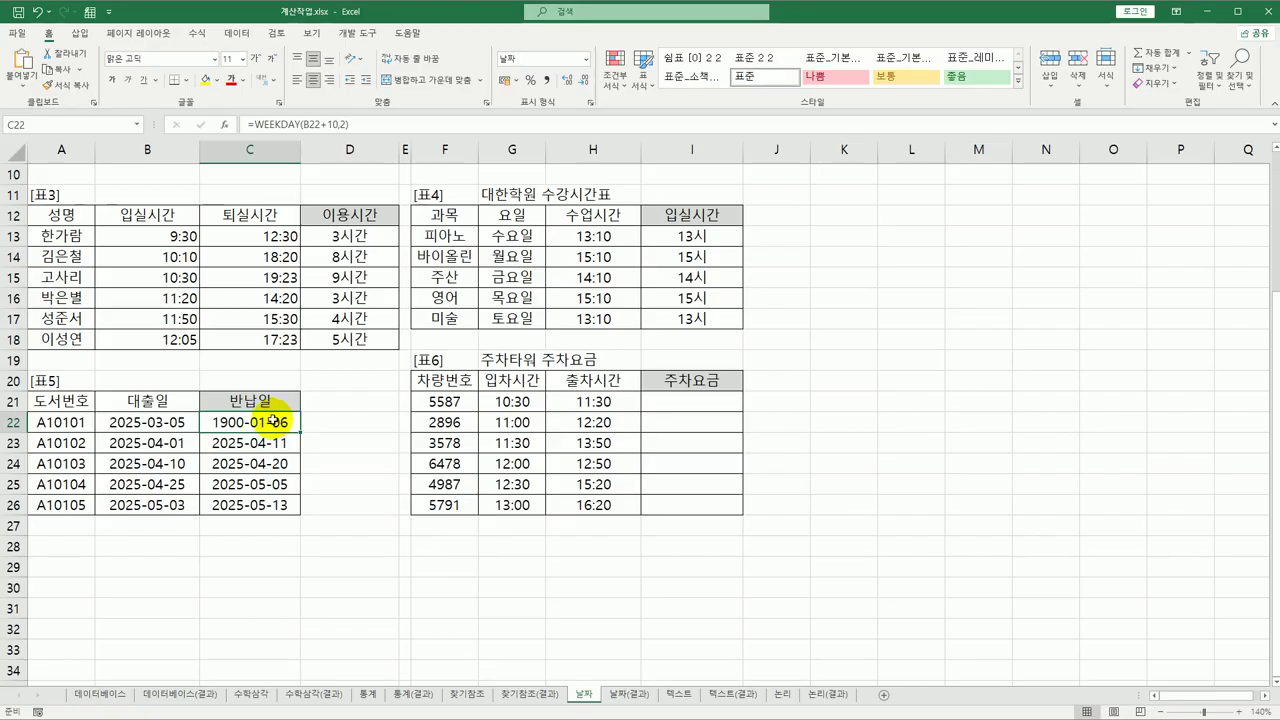
{"action": "left_click", "coordinate": [586, 59]}
{"action": "left_click", "coordinate": [571, 87]}
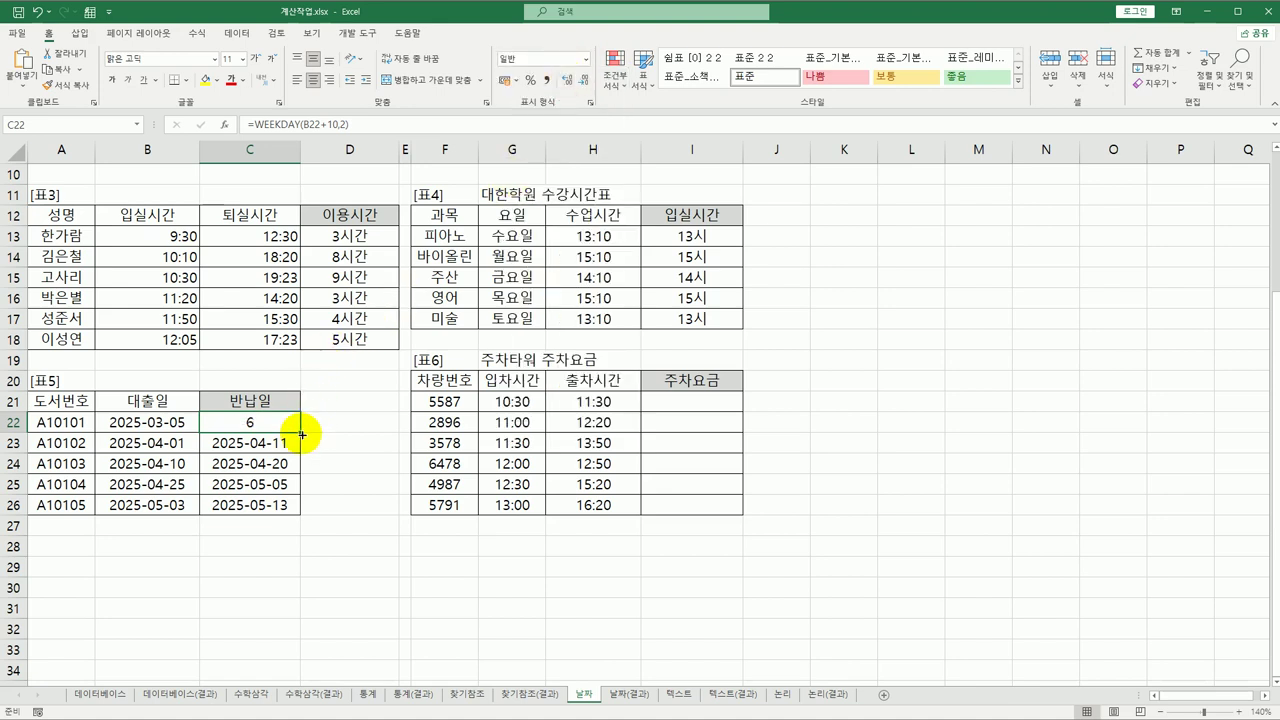
{"action": "left_click_drag", "start_coordinate": [298, 463], "coordinate": [305, 506]}
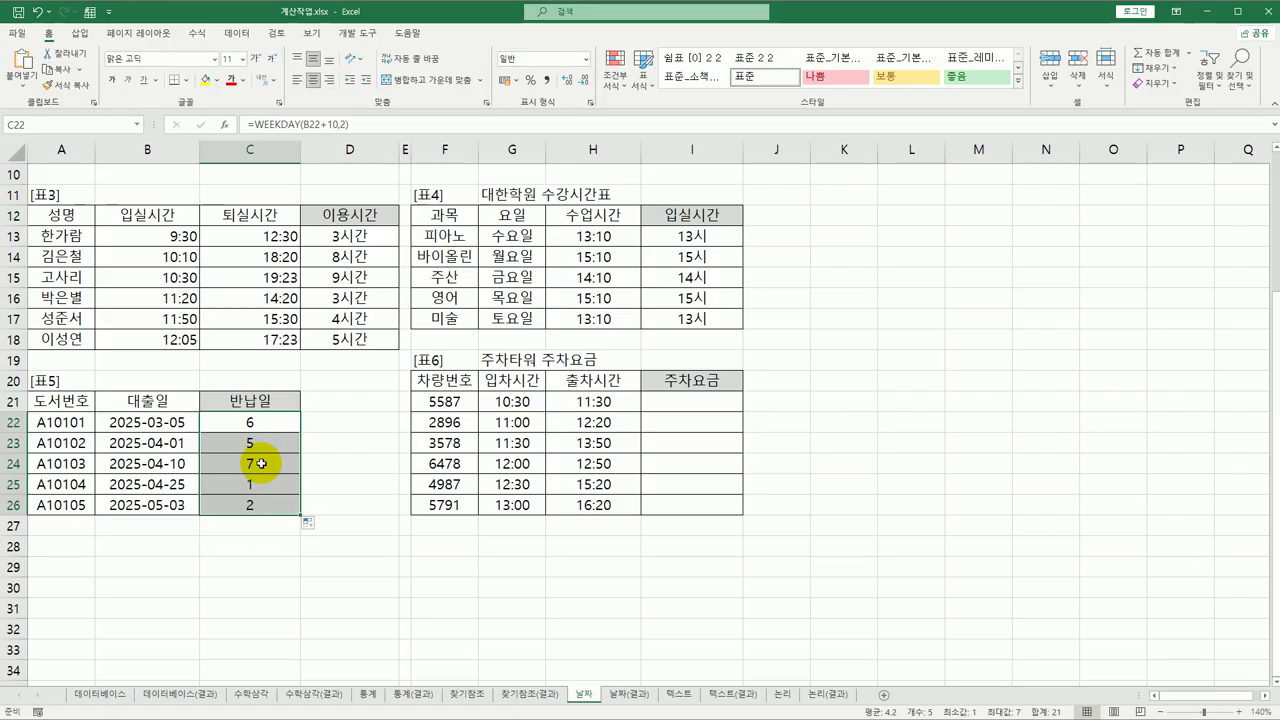
Extend the C22 formula with an IF that tests the weekday for 6 and returns B22+12: =IF(WEEKDAY(B22+10,2)=6,B22+12,.
{"action": "left_click", "coordinate": [261, 428]}
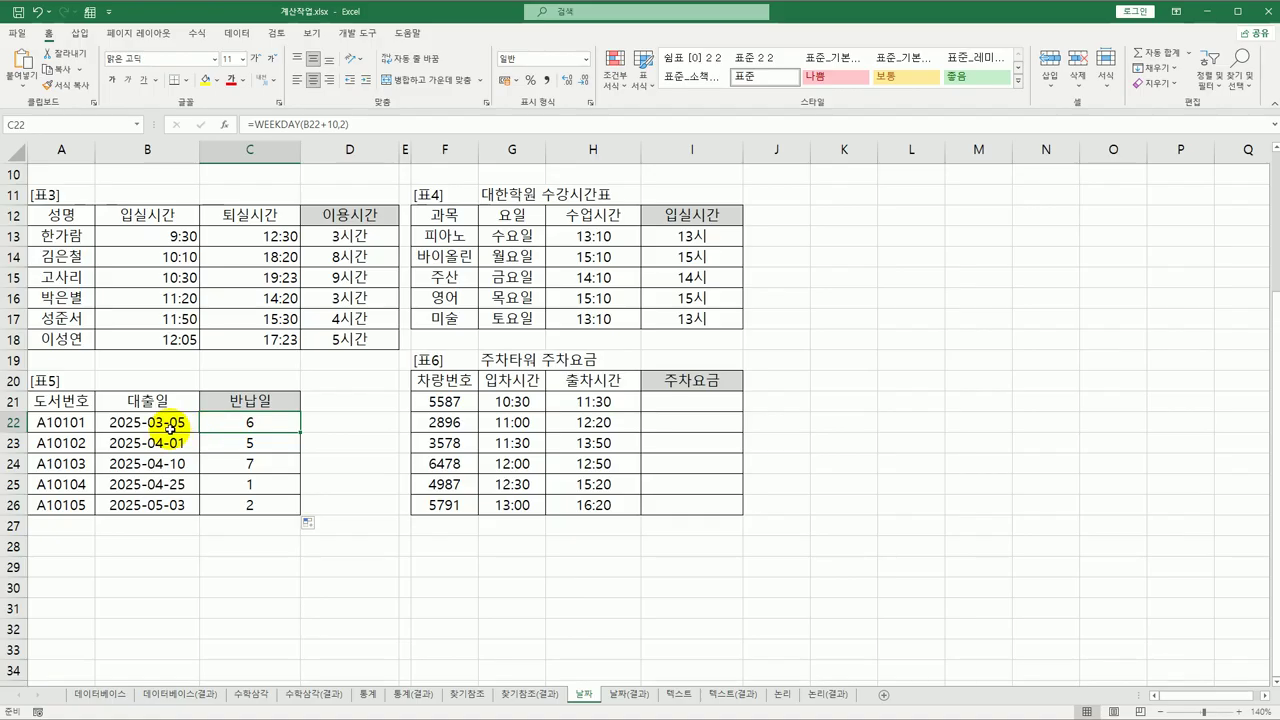
{"action": "double_click", "coordinate": [227, 423]}
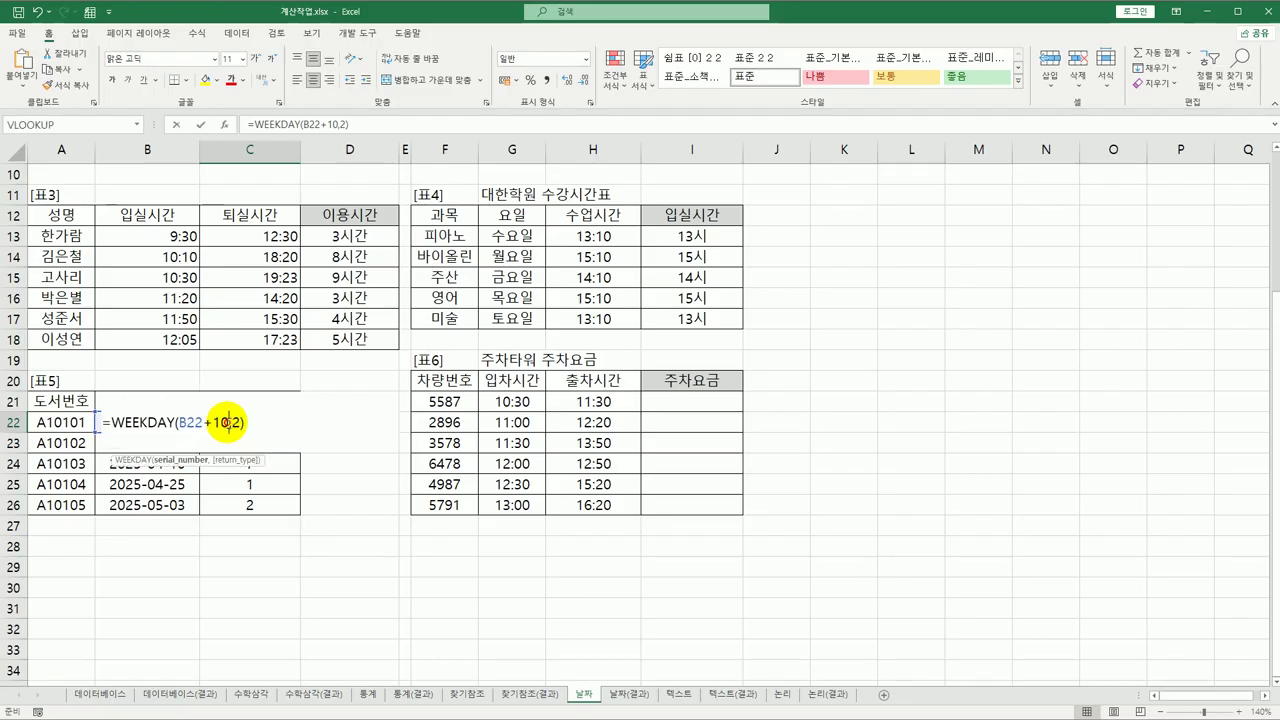
{"action": "type", "text": "IF("}
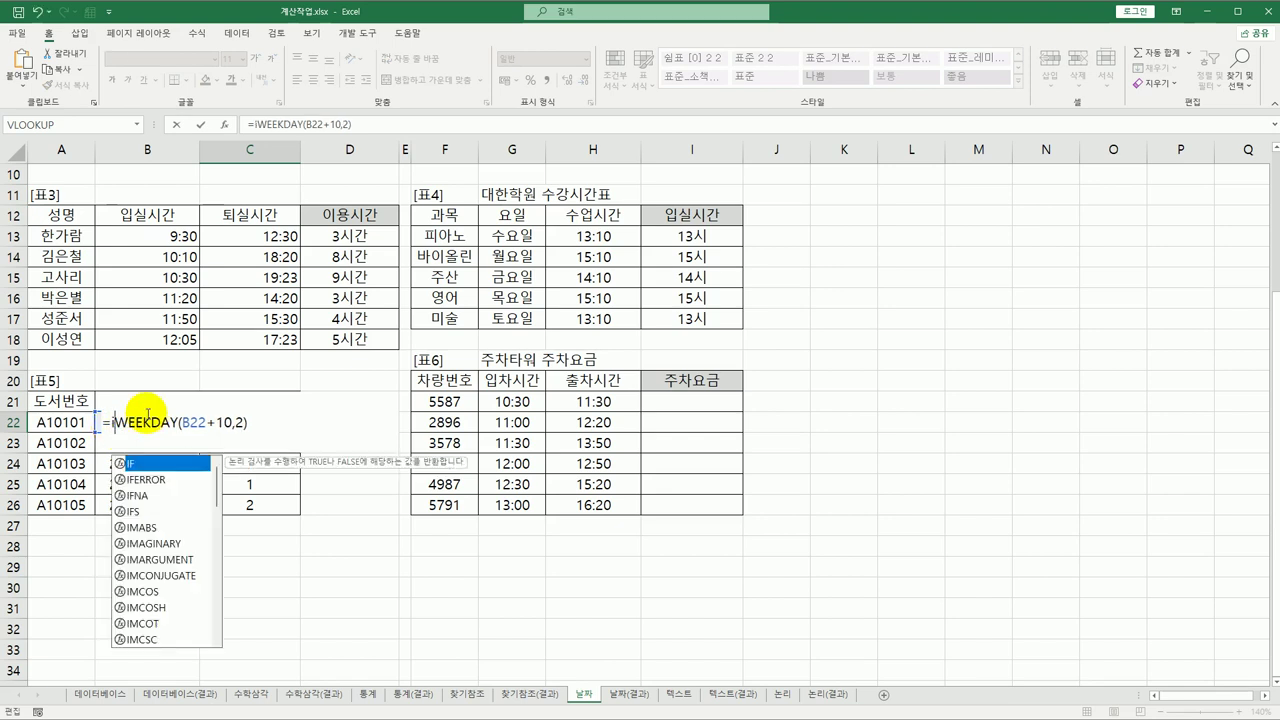
{"action": "key", "text": "End"}
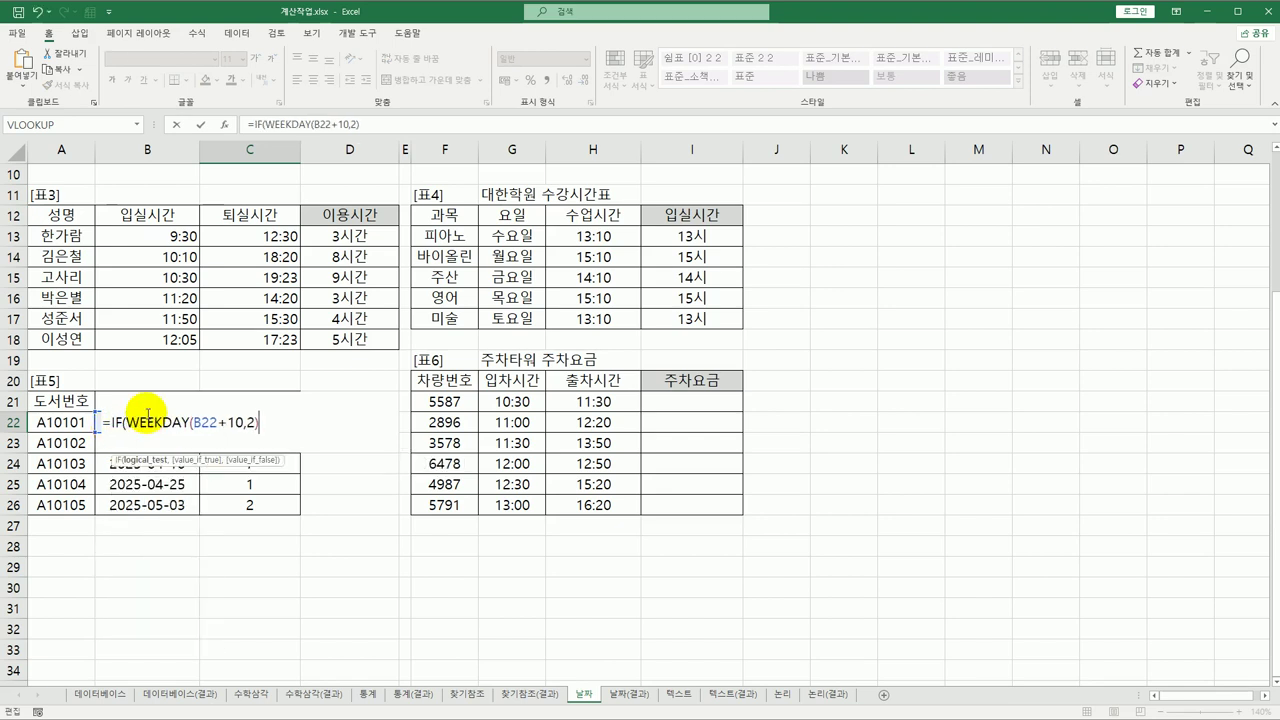
{"action": "type", "text": "=6,"}
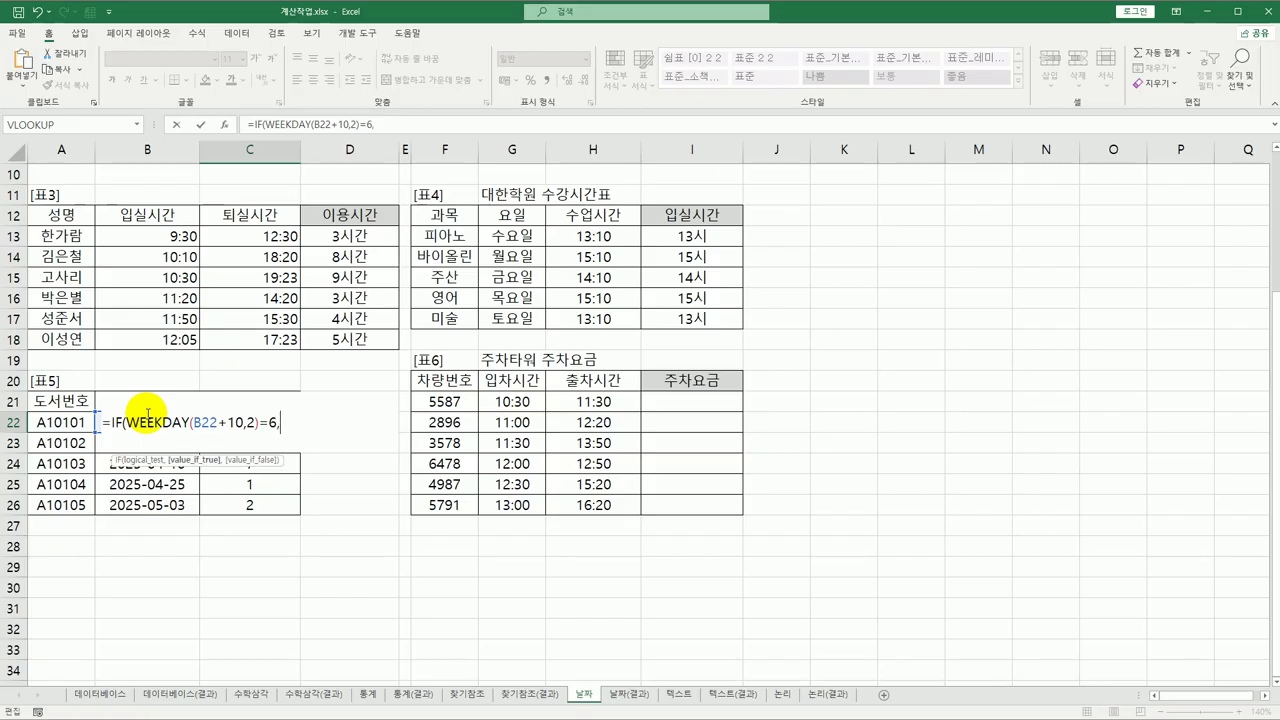
{"action": "left_click", "coordinate": [99, 419]}
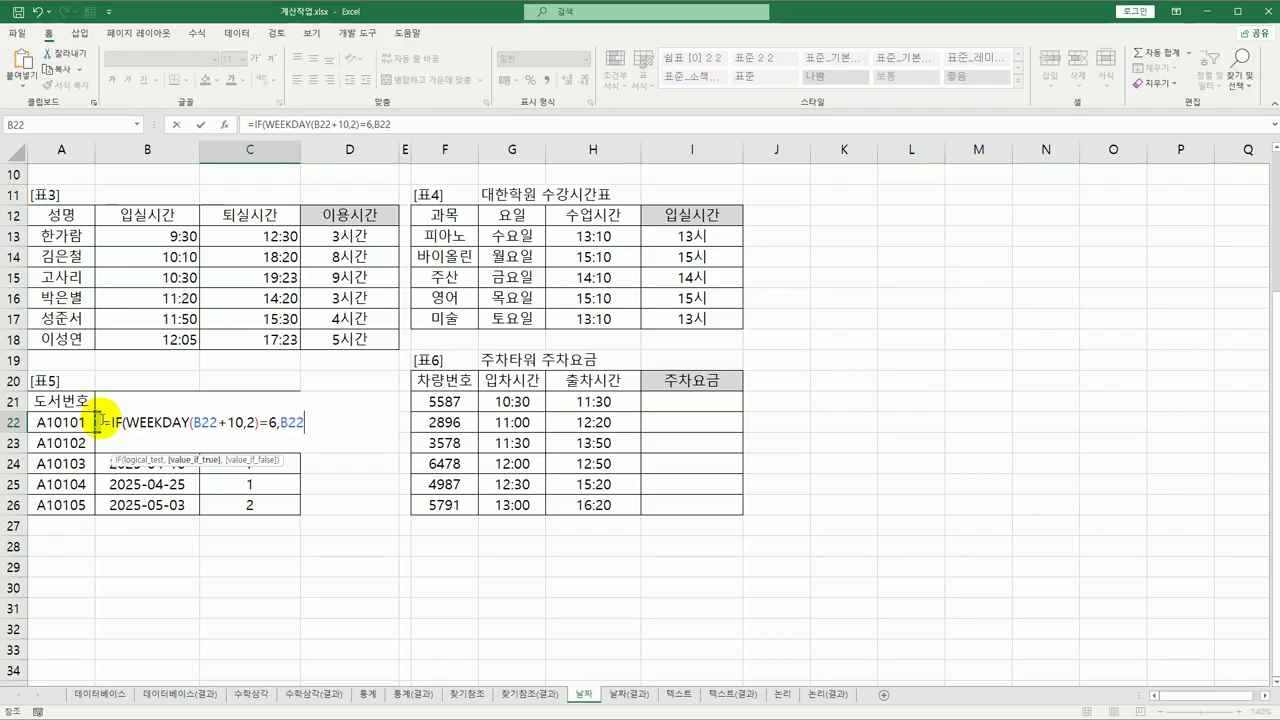
{"action": "type", "text": "+10+2"}
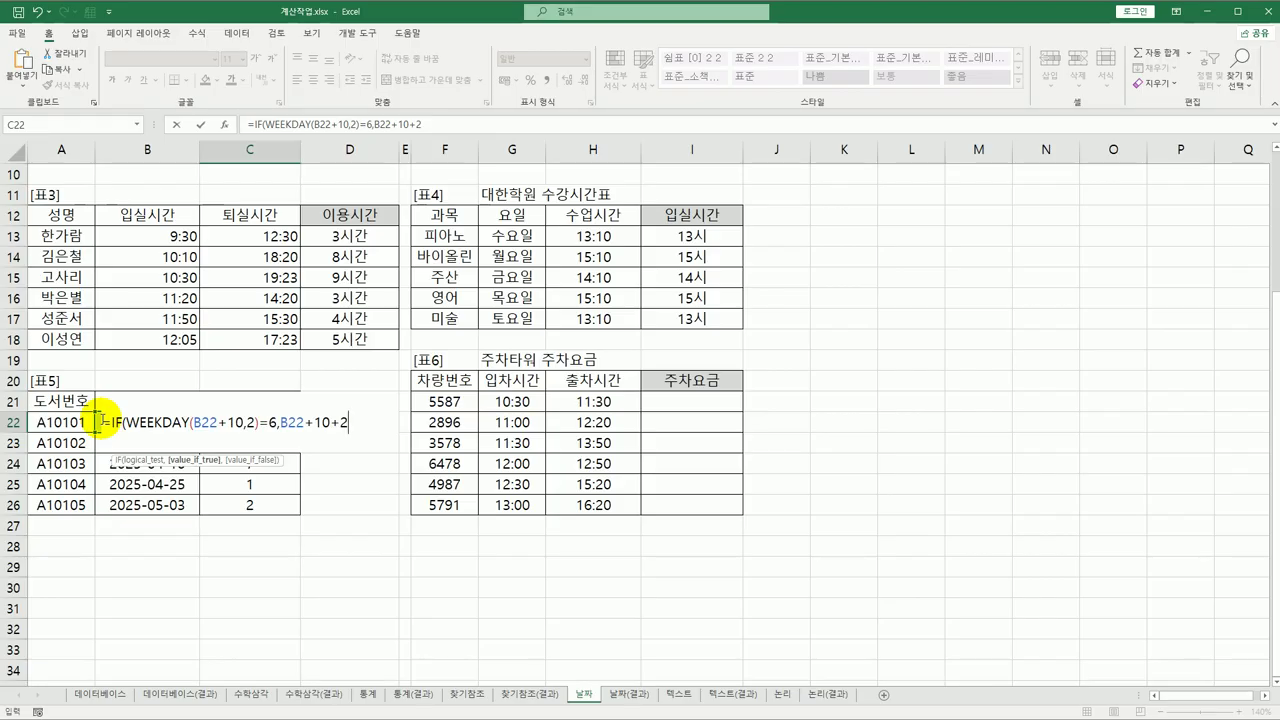
{"action": "key", "text": "Delete"}
{"action": "type", "text": "2,"}
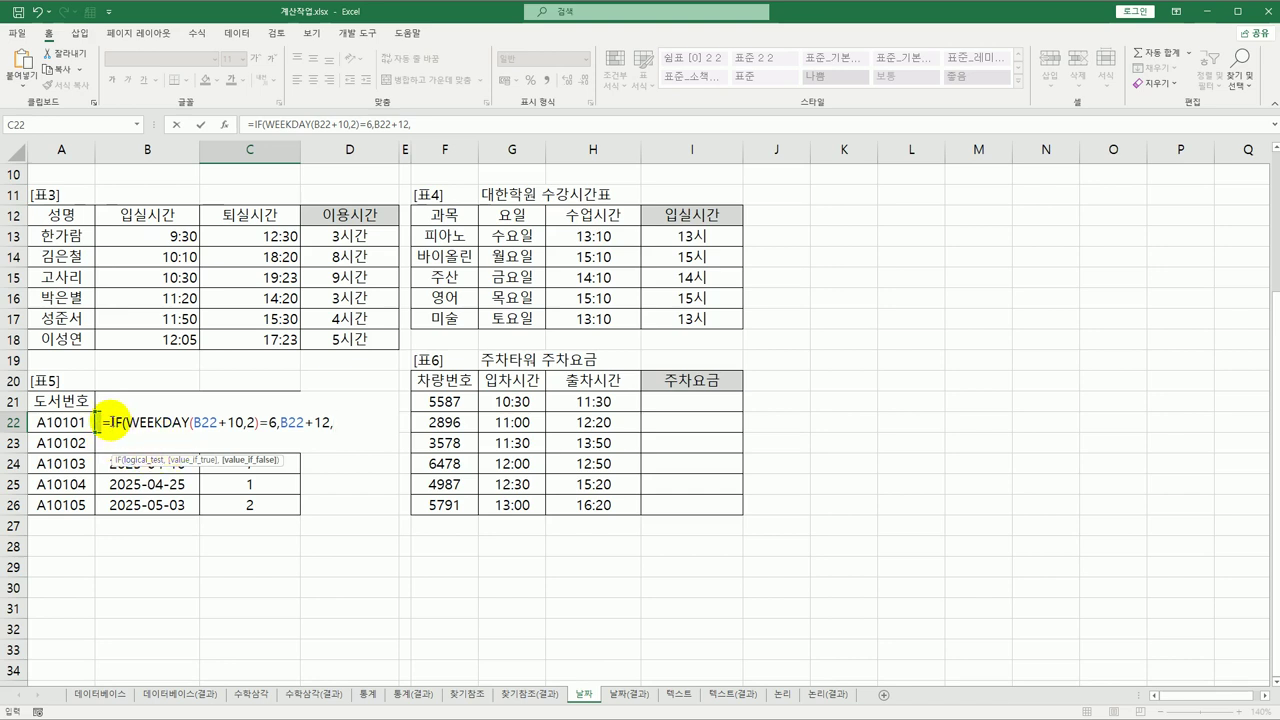
Copy the IF(WEEKDAY(B22+10,2)=6, part to the end of the C22 formula and change its compared value to 7.
{"action": "left_click_drag", "start_coordinate": [110, 422], "coordinate": [283, 423]}
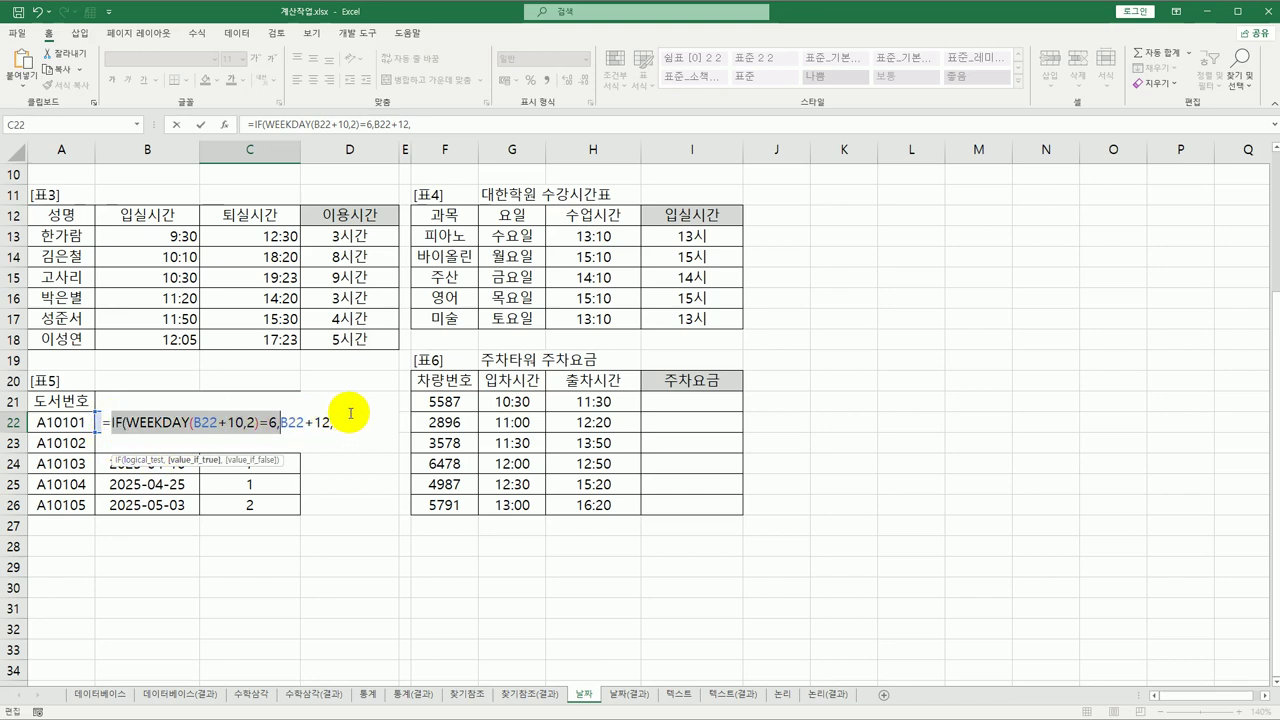
{"action": "key", "text": "ctrl+c"}
{"action": "left_click", "coordinate": [350, 423]}
{"action": "key", "text": "ctrl+v"}
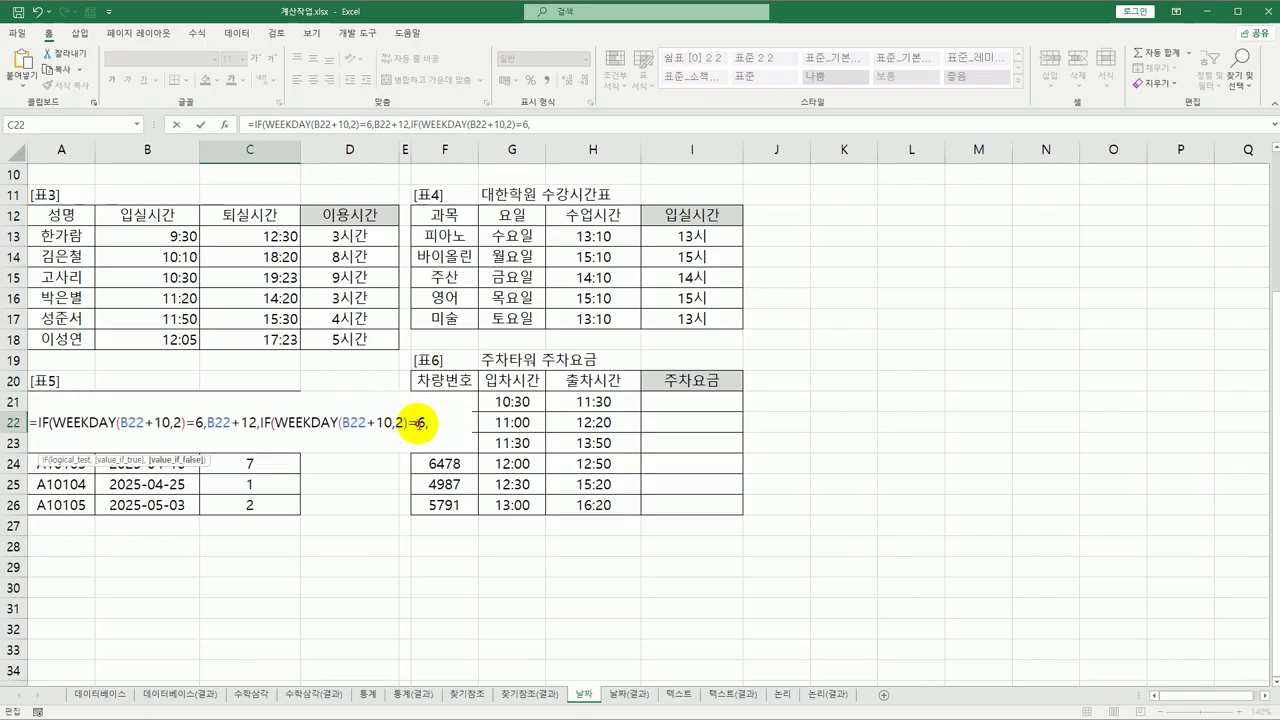
{"action": "type", "text": "7"}
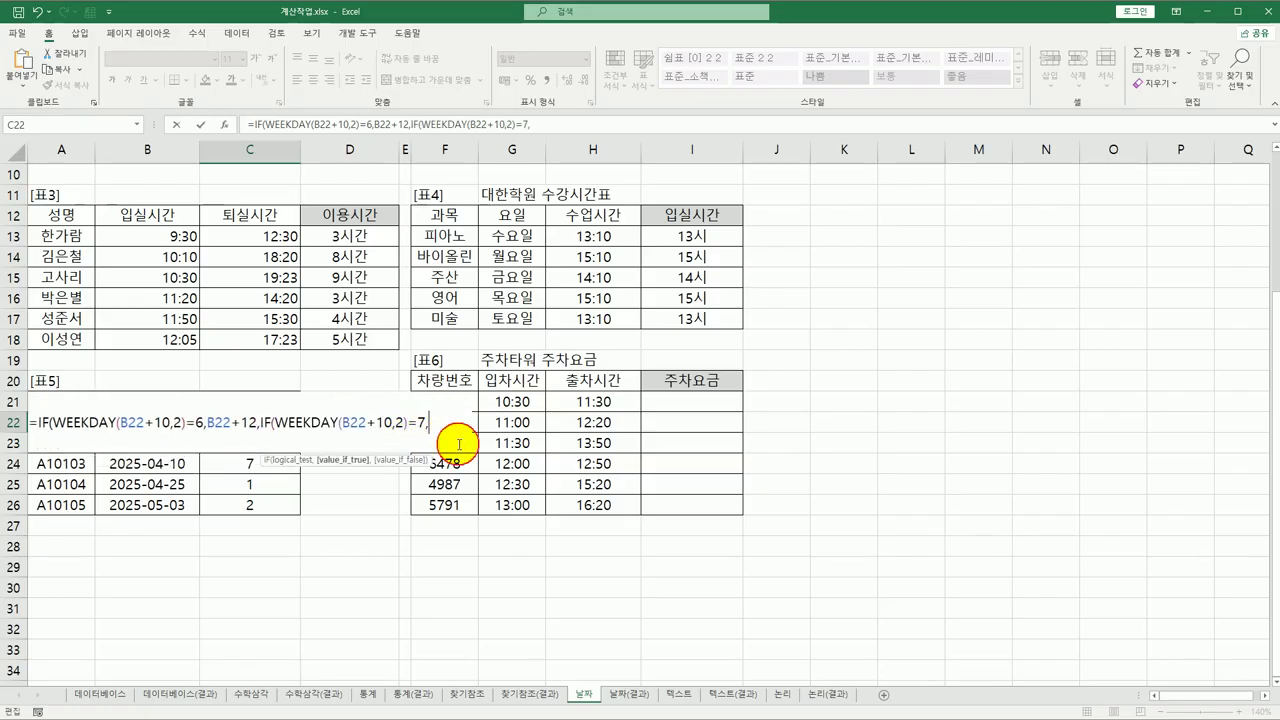
Add B22+10+1 as the second IF's true value and try to enter the incomplete formula without accepting the proposed correction.
{"action": "left_click", "coordinate": [153, 463]}
{"action": "key", "text": "BackSpace"}
{"action": "type", "text": "22"}
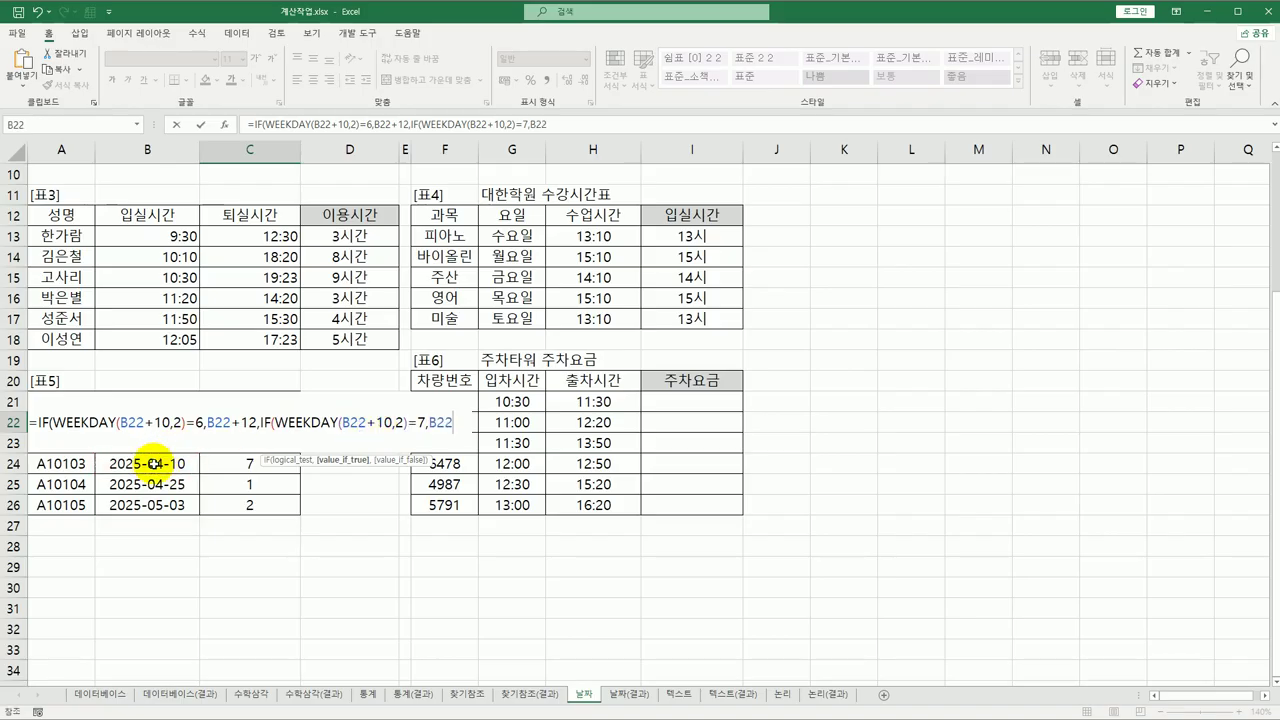
{"action": "type", "text": "+10"}
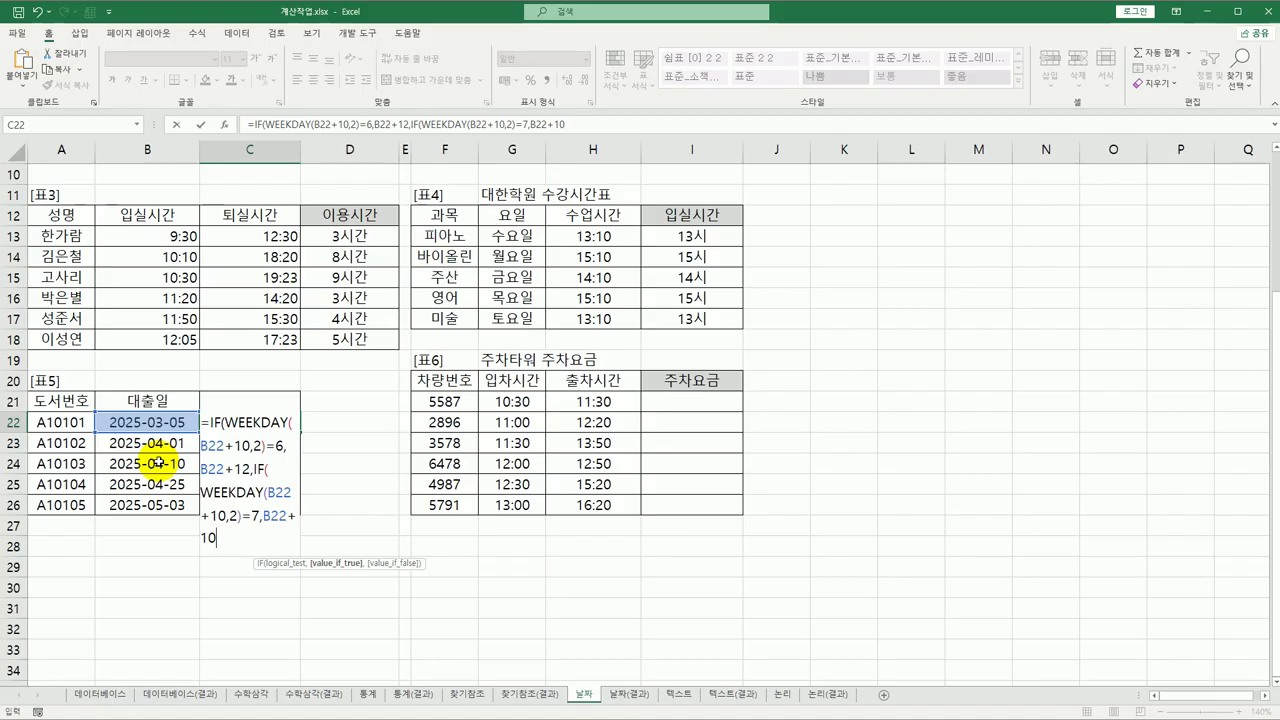
{"action": "type", "text": "+1"}
{"action": "key", "text": "Return"}
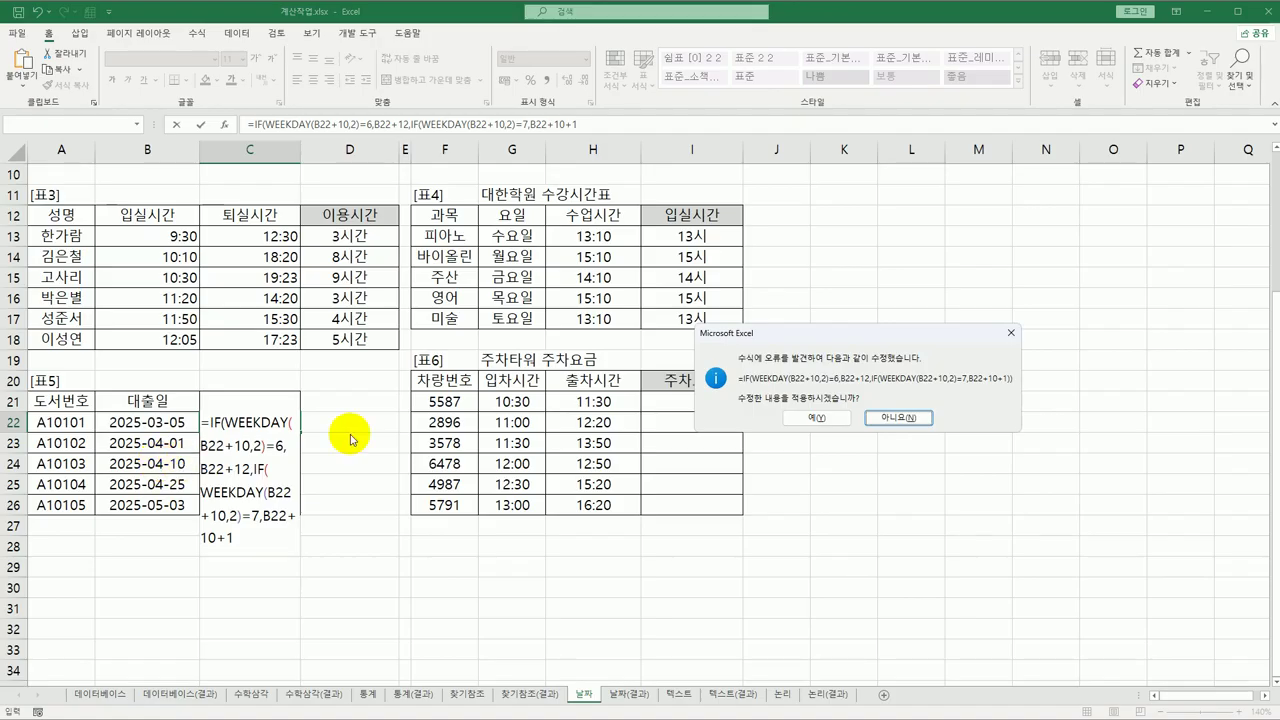
{"action": "left_click", "coordinate": [1010, 330]}
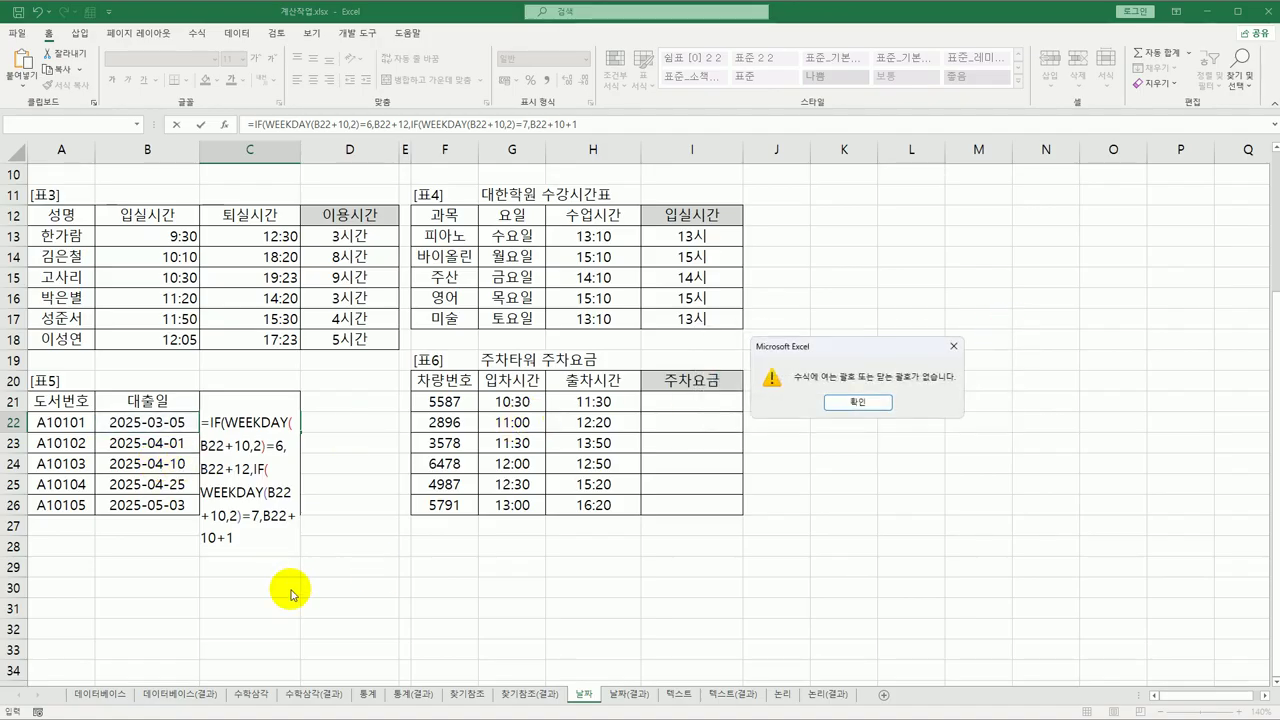
{"action": "left_click", "coordinate": [851, 408]}
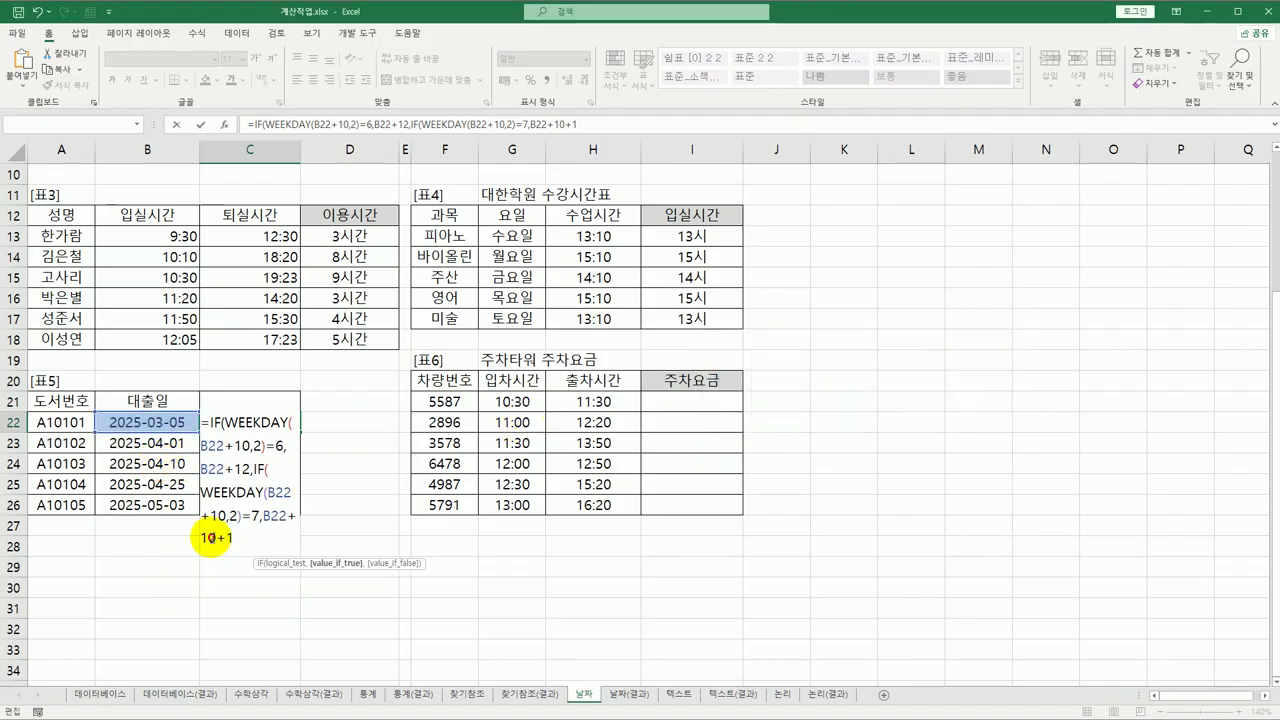
Change the second IF's true value to B22+11, add B22+10 as its false value, and close and enter the C22 formula.
{"action": "left_click_drag", "start_coordinate": [200, 538], "coordinate": [272, 540]}
{"action": "type", "text": "11,"}
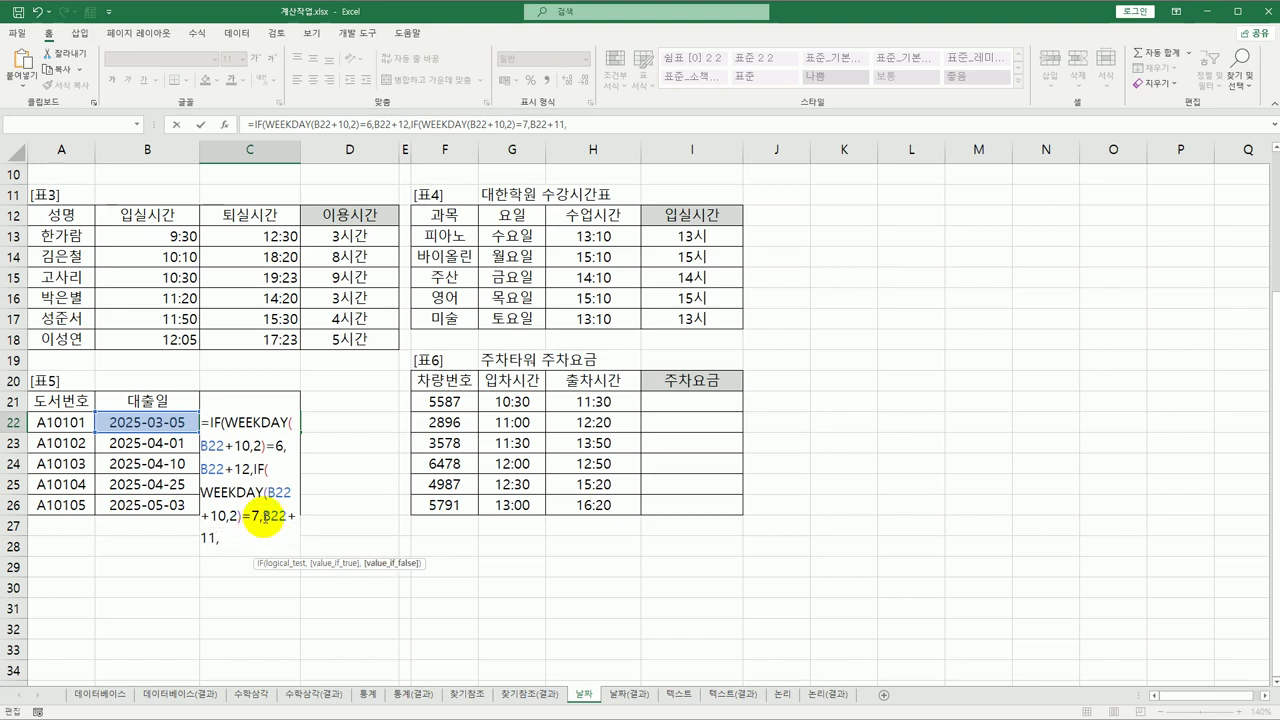
{"action": "left_click_drag", "start_coordinate": [262, 516], "coordinate": [212, 536]}
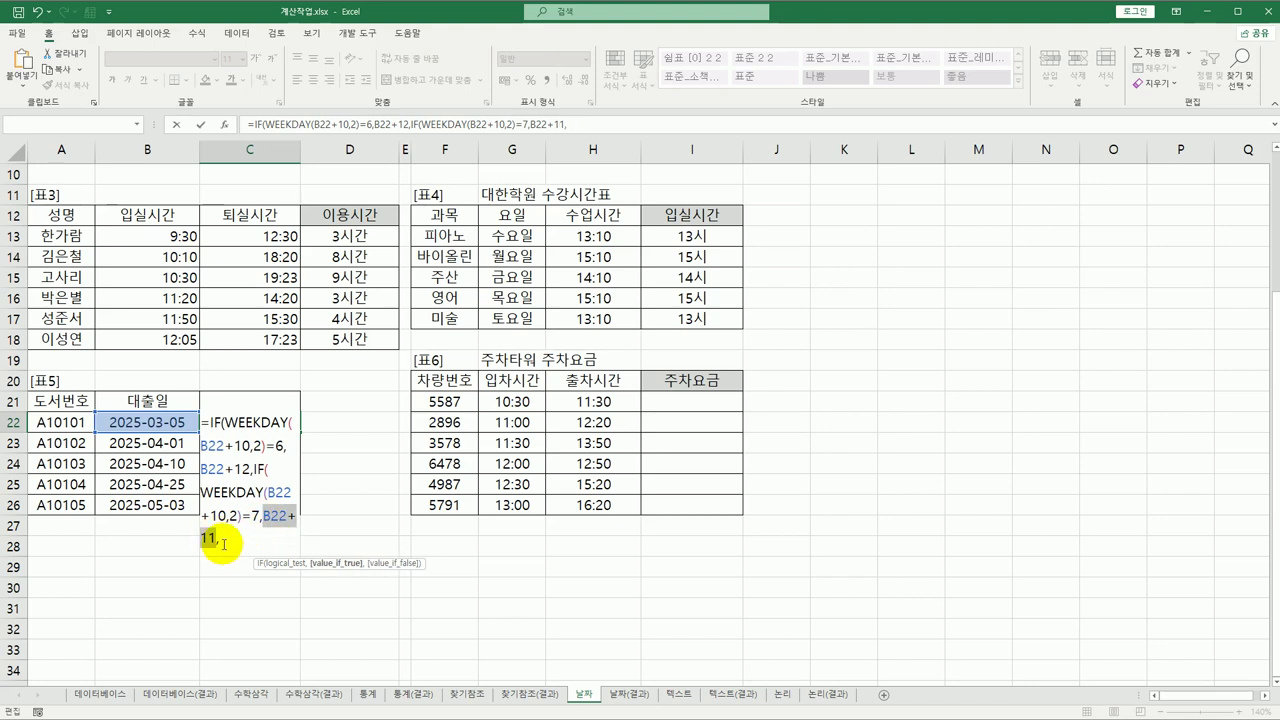
{"action": "key", "text": "ctrl+v"}
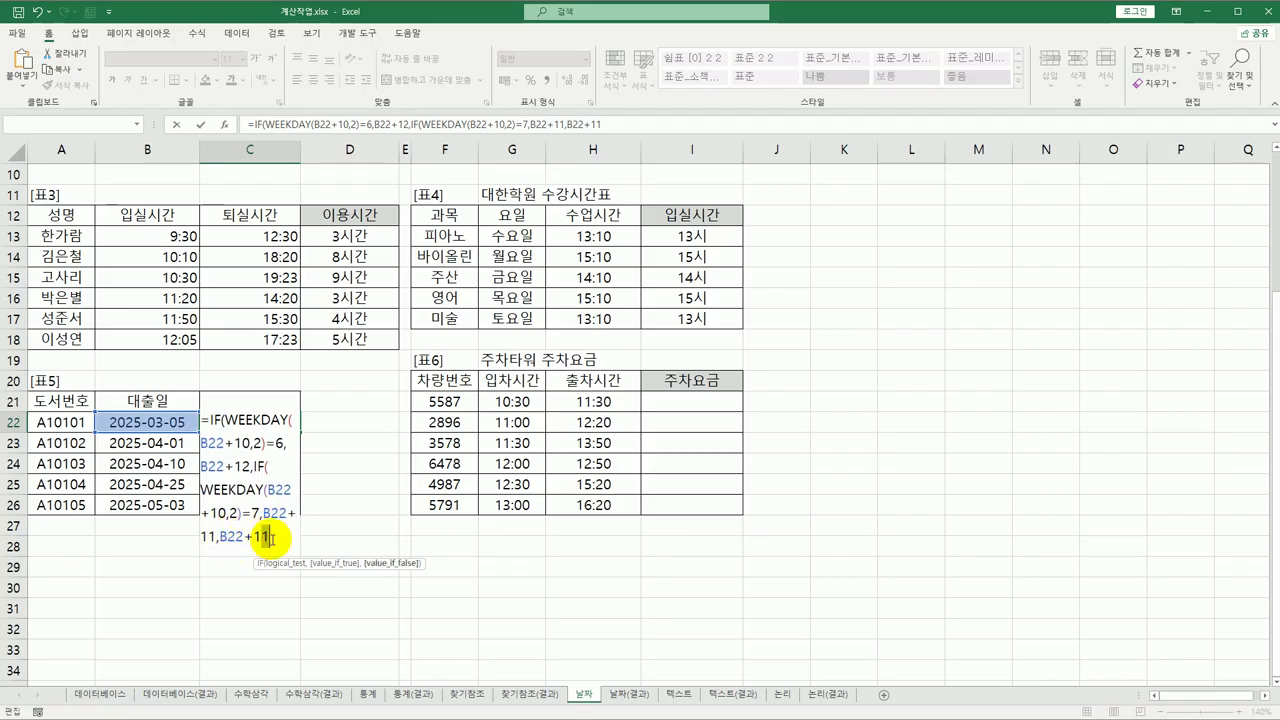
{"action": "type", "text": "0"}
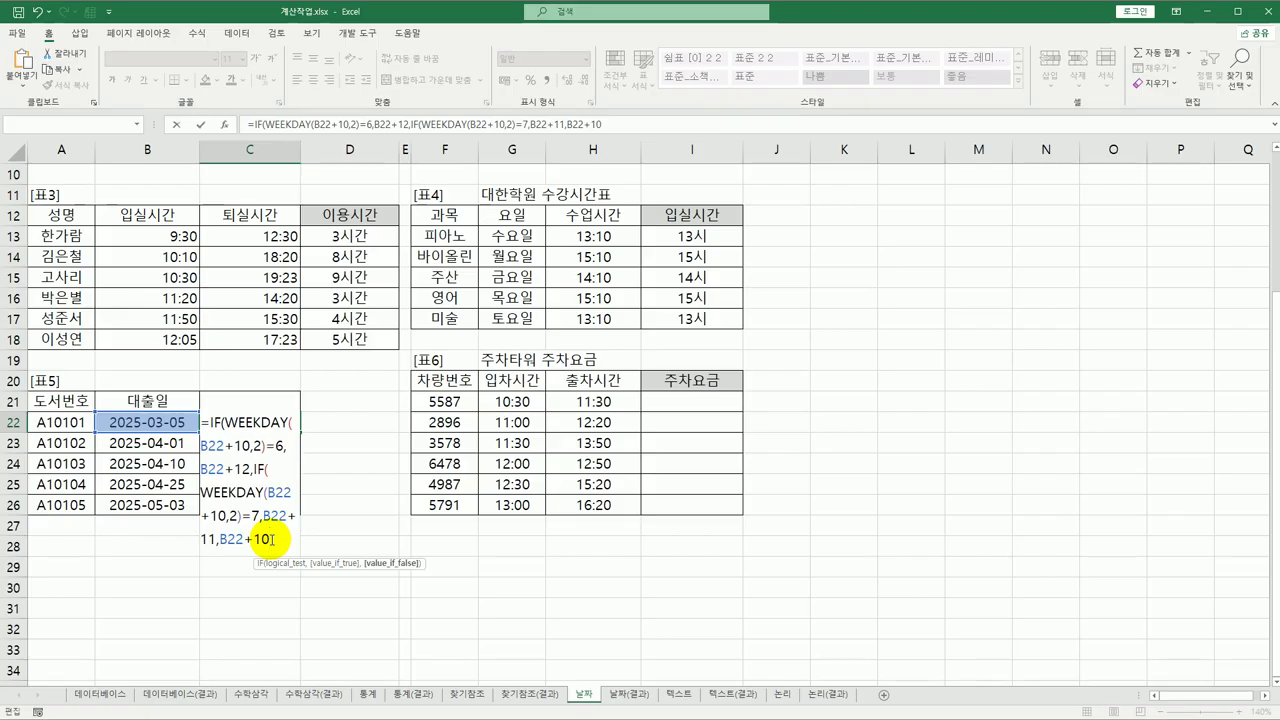
{"action": "type", "text": ")"}
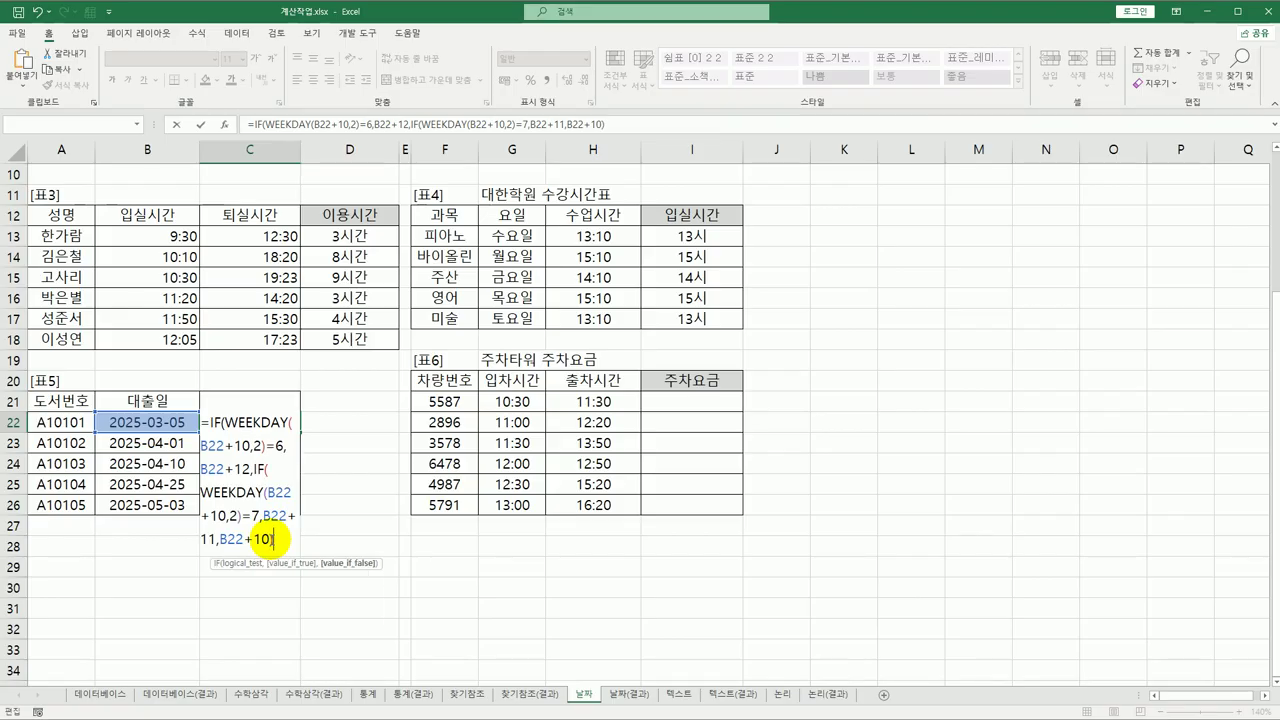
{"action": "type", "text": ")"}
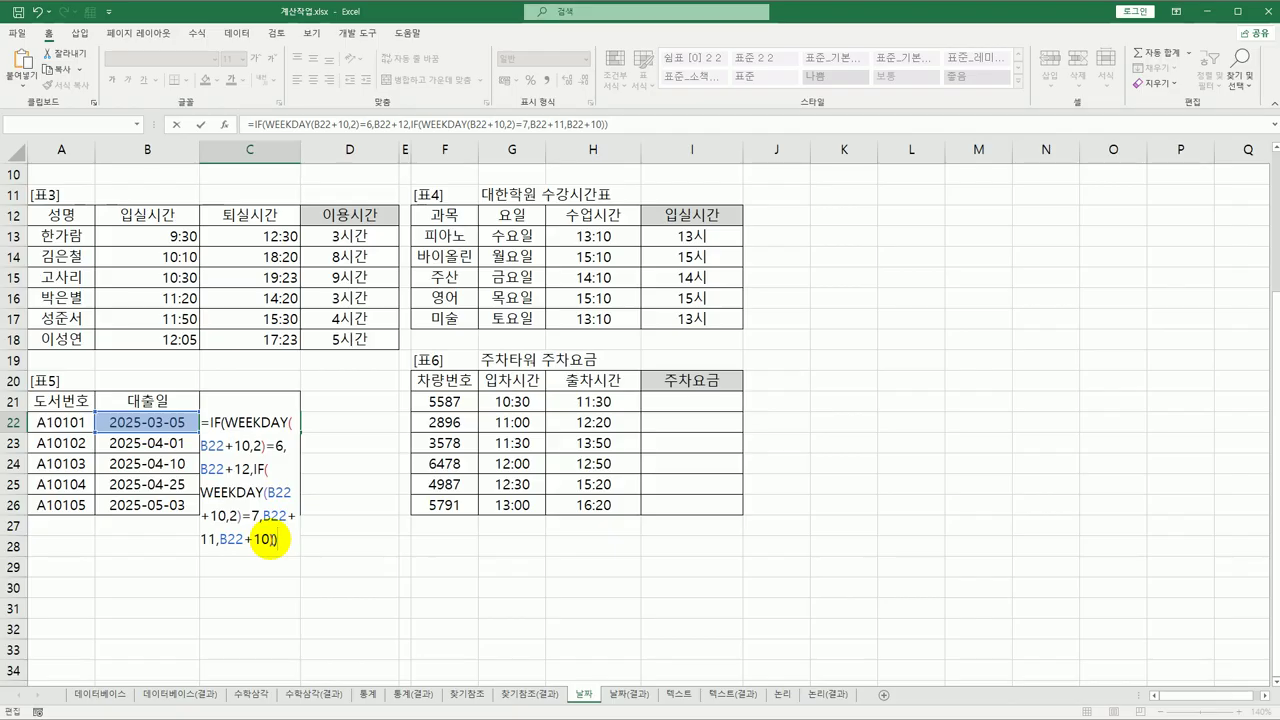
{"action": "key", "text": "Return"}
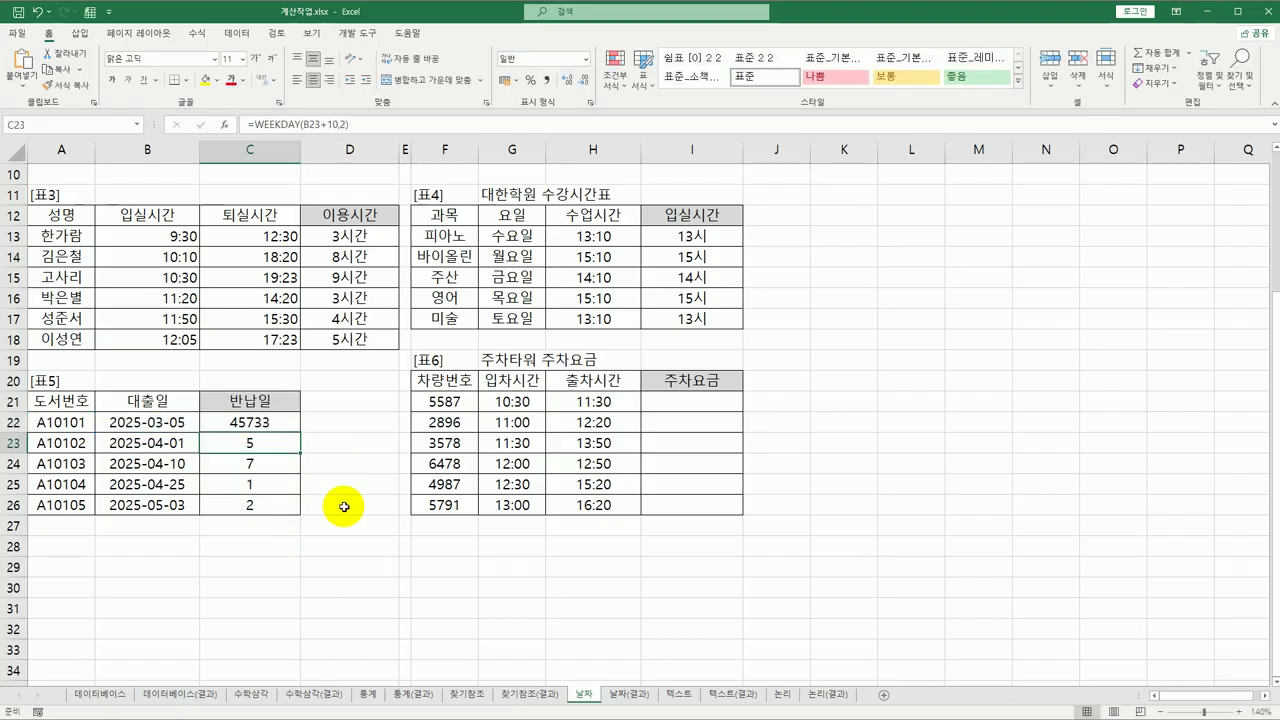
Fill the nested IF formula from C22 down to C26 and format the 반납일 cells as 간단한 날짜.
{"action": "left_click", "coordinate": [295, 425]}
{"action": "left_click_drag", "start_coordinate": [300, 433], "coordinate": [288, 524]}
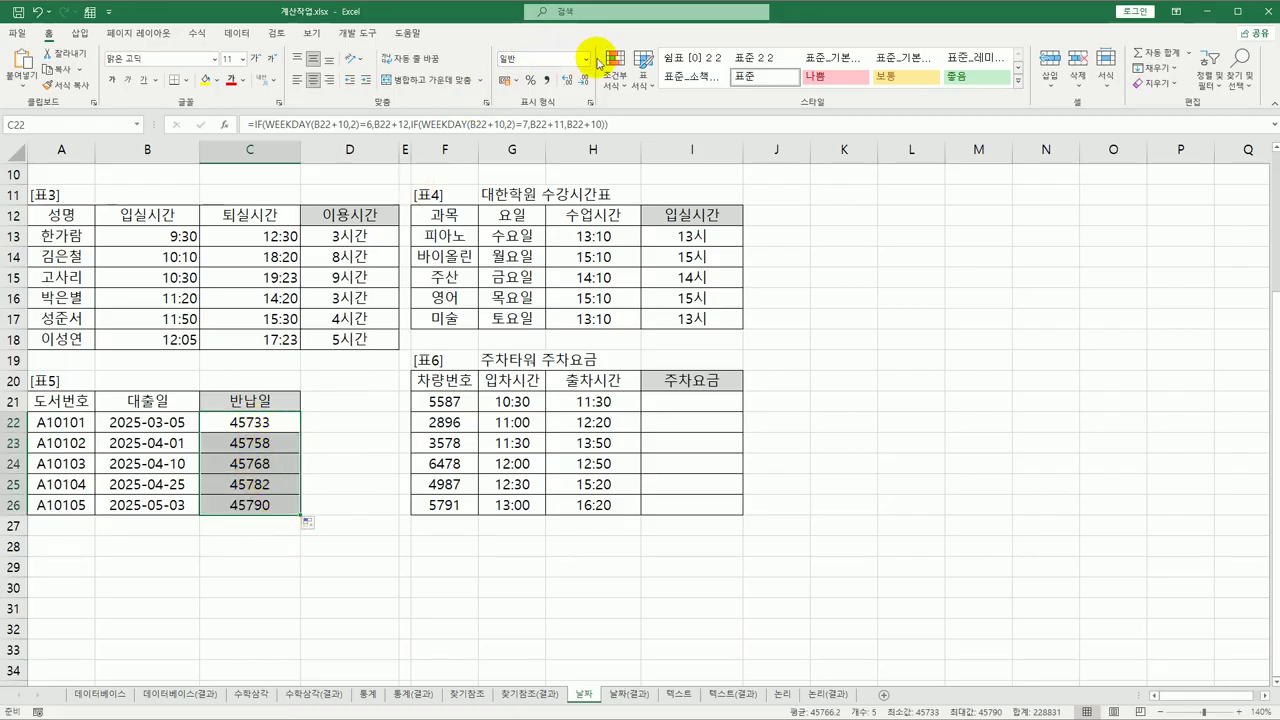
{"action": "left_click", "coordinate": [588, 61]}
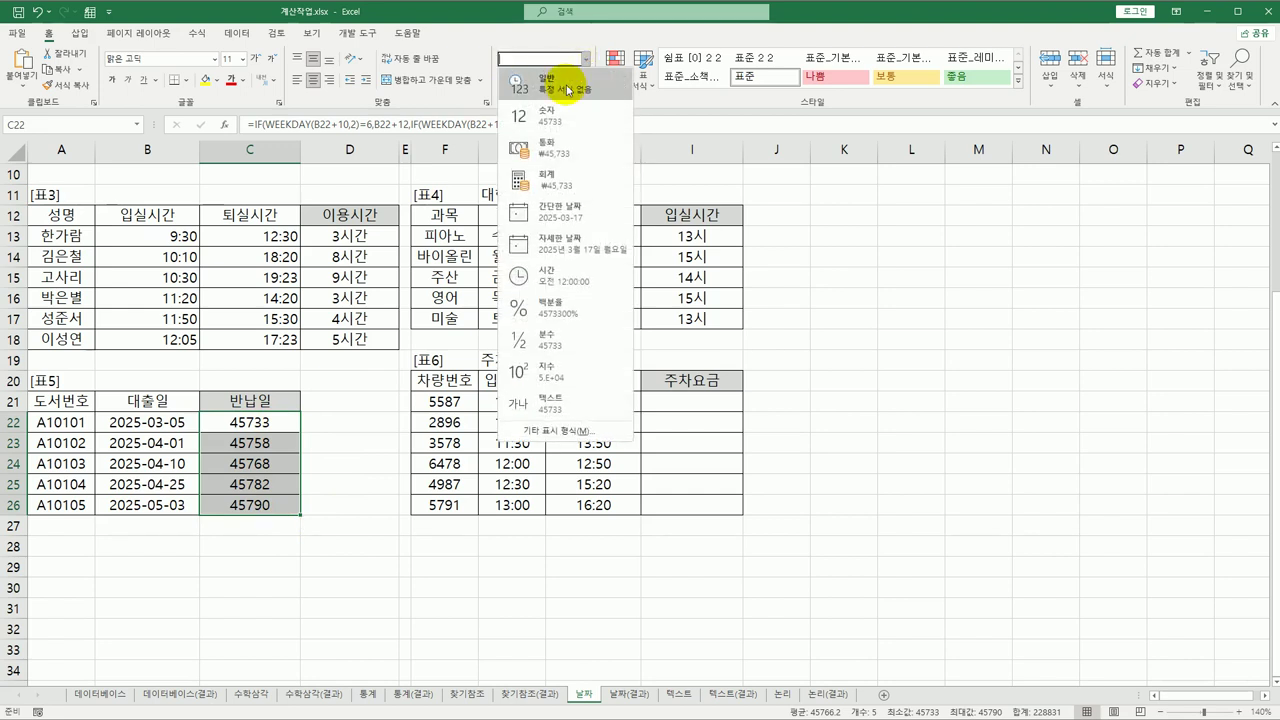
{"action": "left_click", "coordinate": [568, 211]}
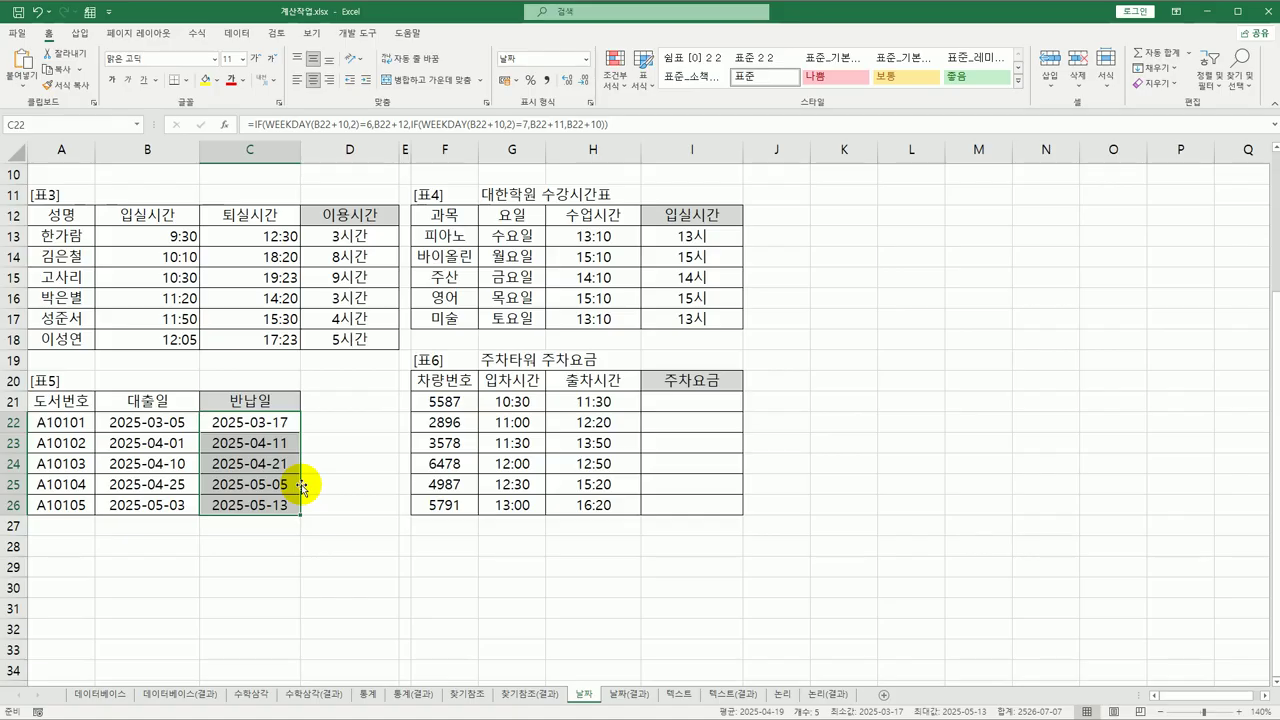
Enter =HOUR(H21-G21) in the first 주차요금 cell, I21, of 표6 and fill it down to I26.
{"action": "left_click", "coordinate": [676, 402]}
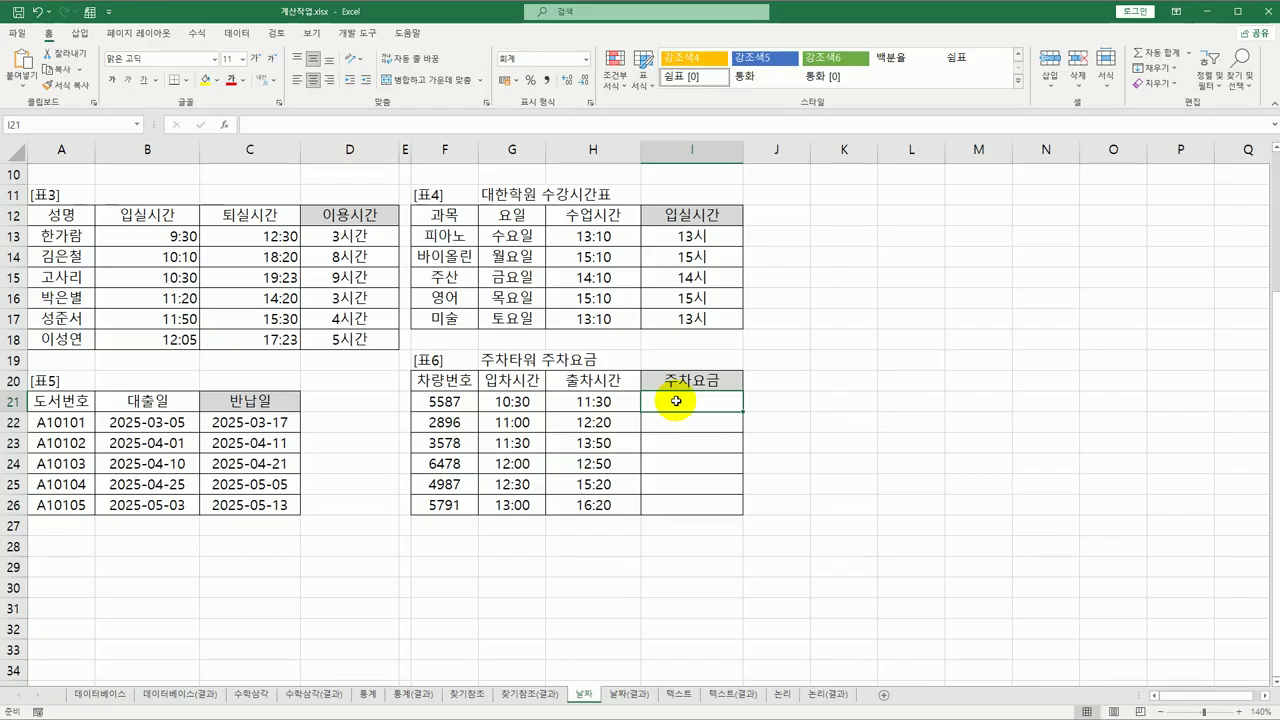
{"action": "type", "text": "="}
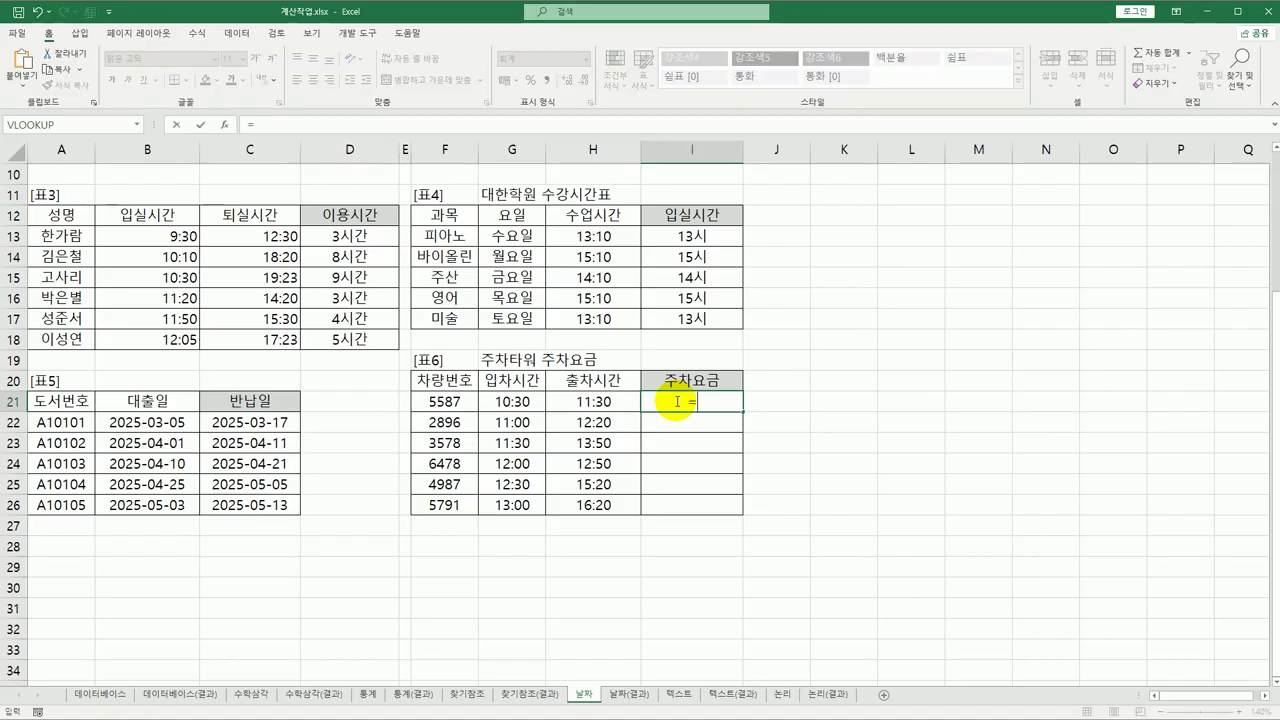
{"action": "type", "text": "hour("}
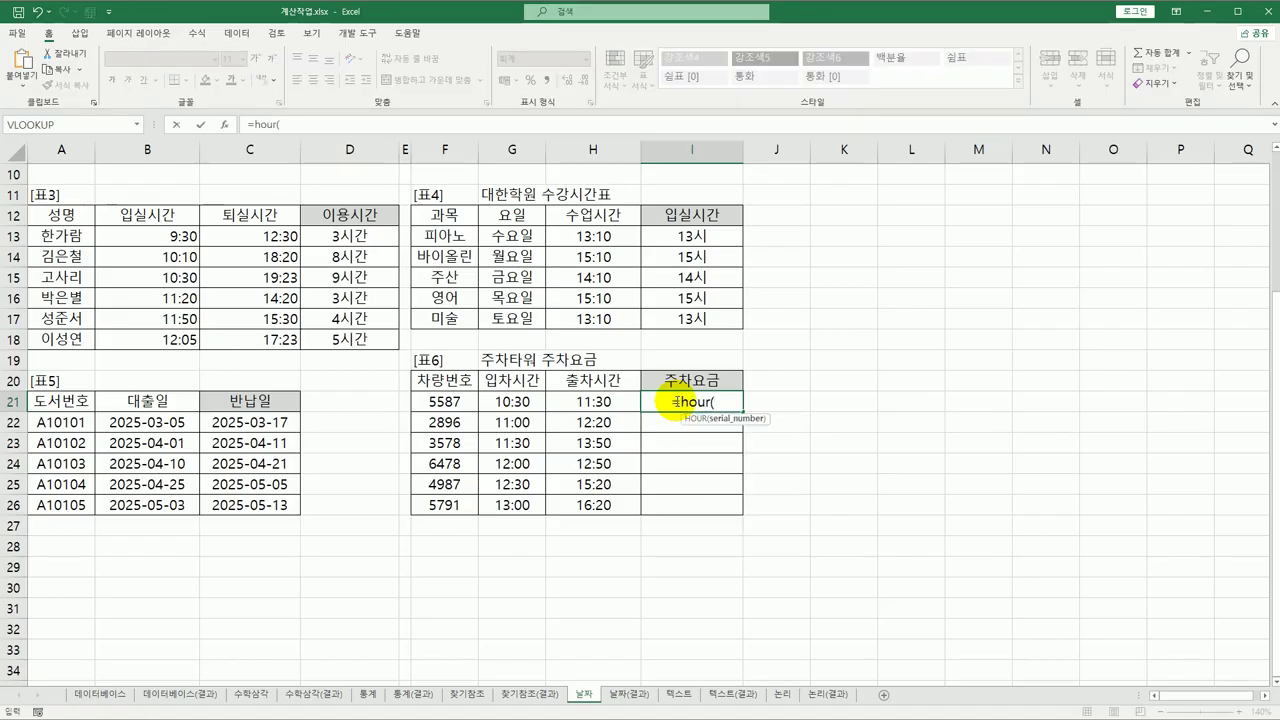
{"action": "key", "text": "Left"}
{"action": "type", "text": "-"}
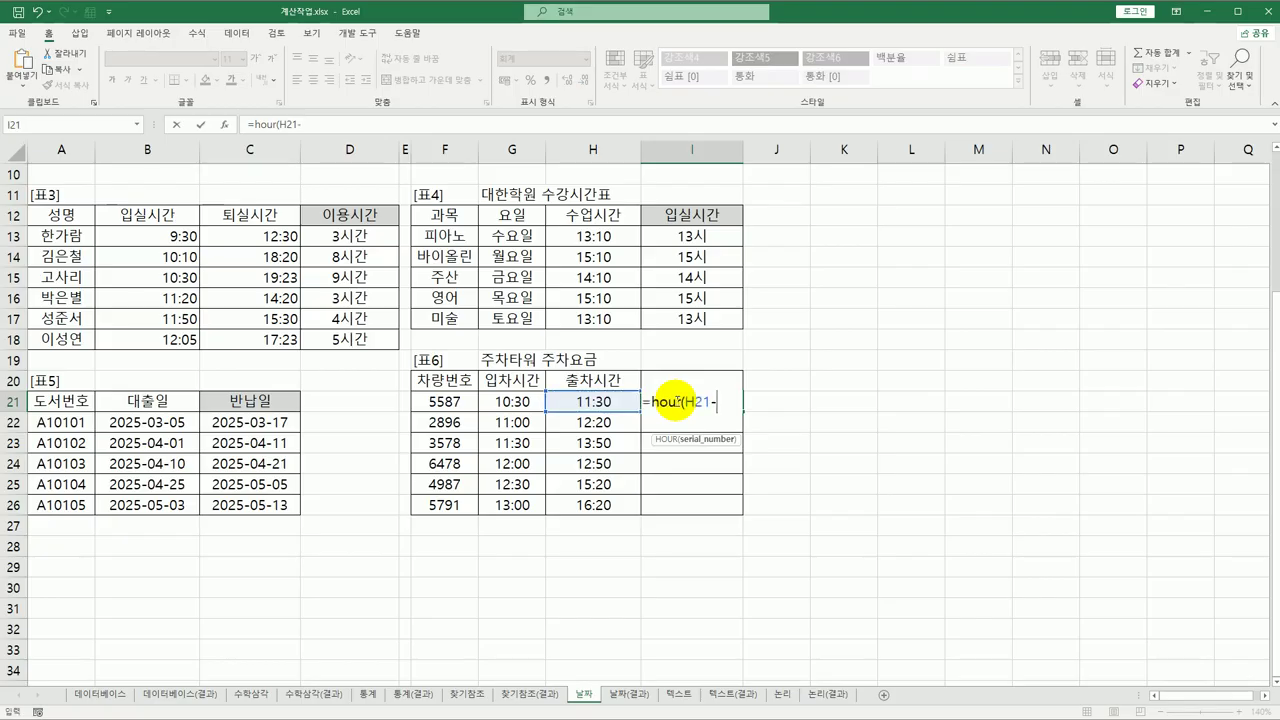
{"action": "key", "text": "Left"}
{"action": "key", "text": "Left"}
{"action": "type", "text": ")"}
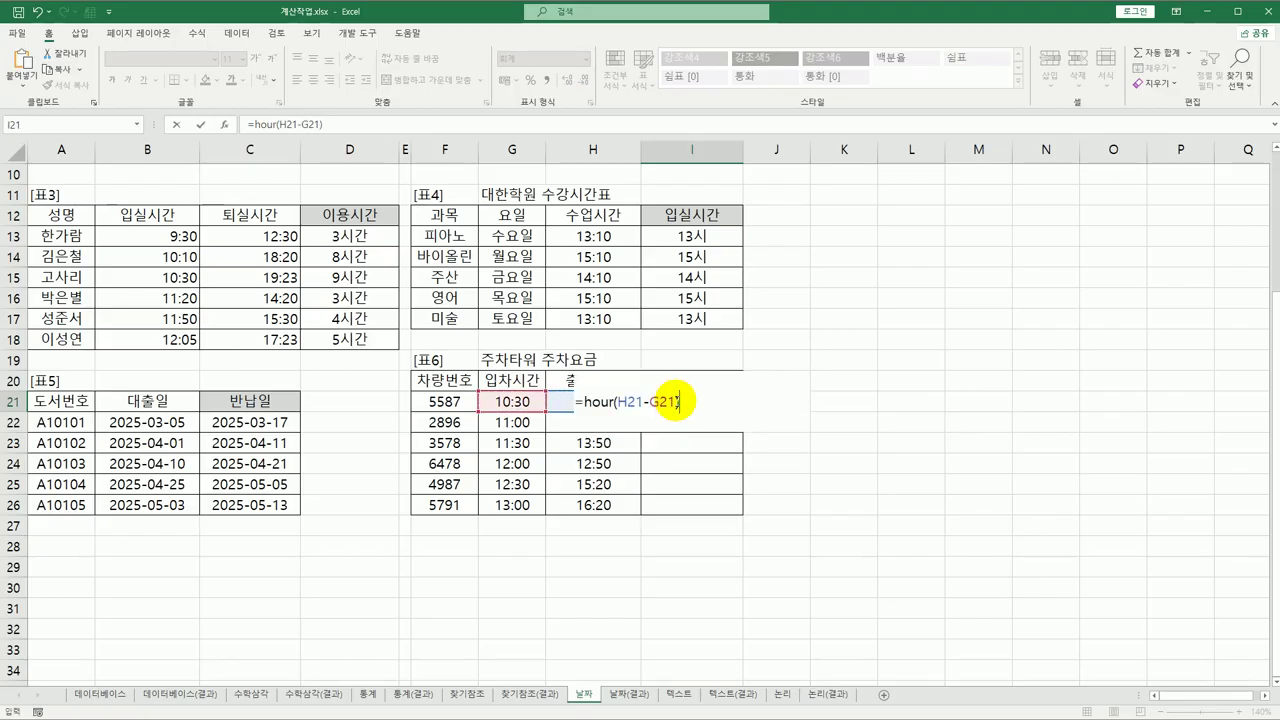
{"action": "key", "text": "ctrl+Return"}
{"action": "key", "text": "Return"}
{"action": "left_click", "coordinate": [676, 401]}
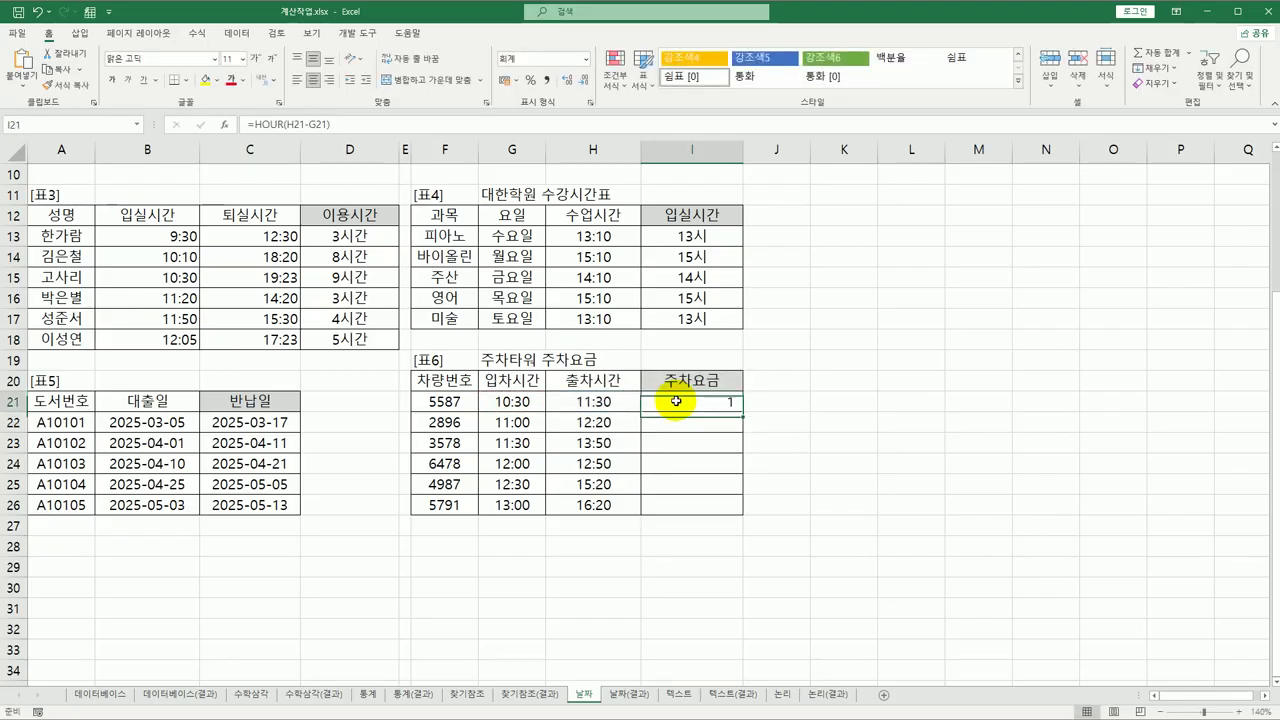
{"action": "left_click_drag", "start_coordinate": [741, 413], "coordinate": [740, 517]}
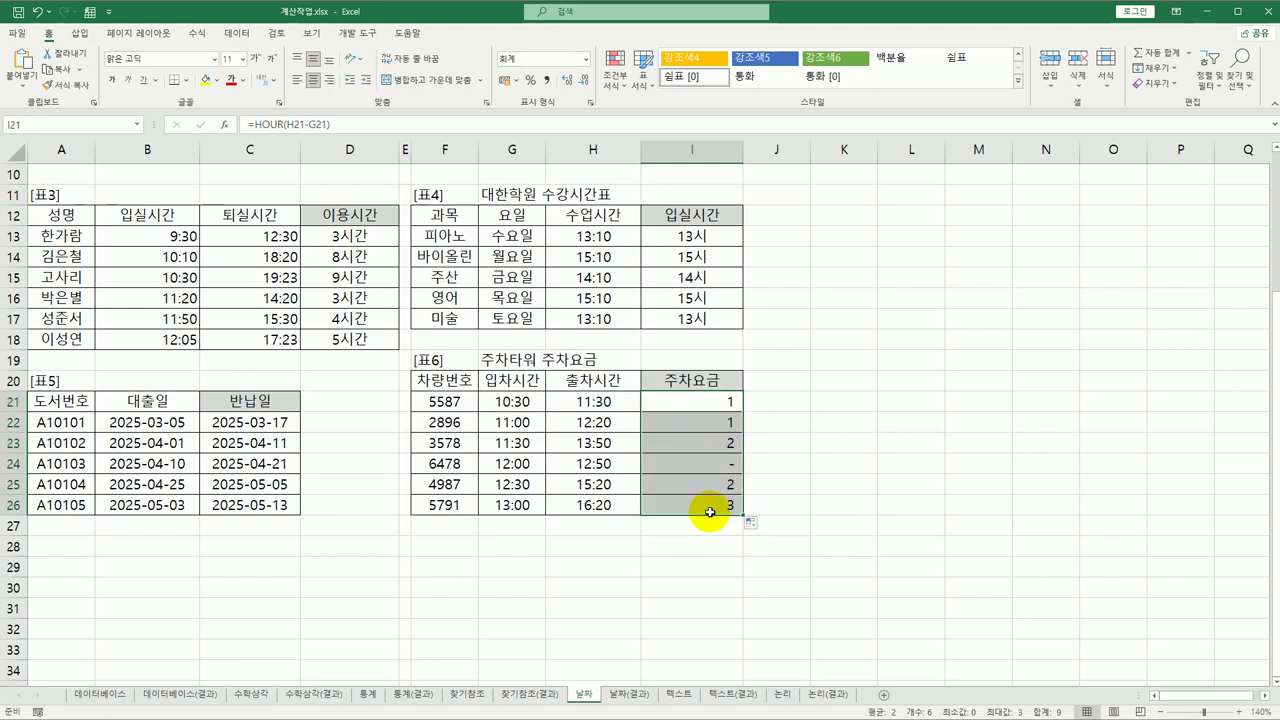
Multiply the HOUR result in I21 by 60 and refill the formula down to I26.
{"action": "double_click", "coordinate": [706, 403]}
{"action": "type", "text": "*"}
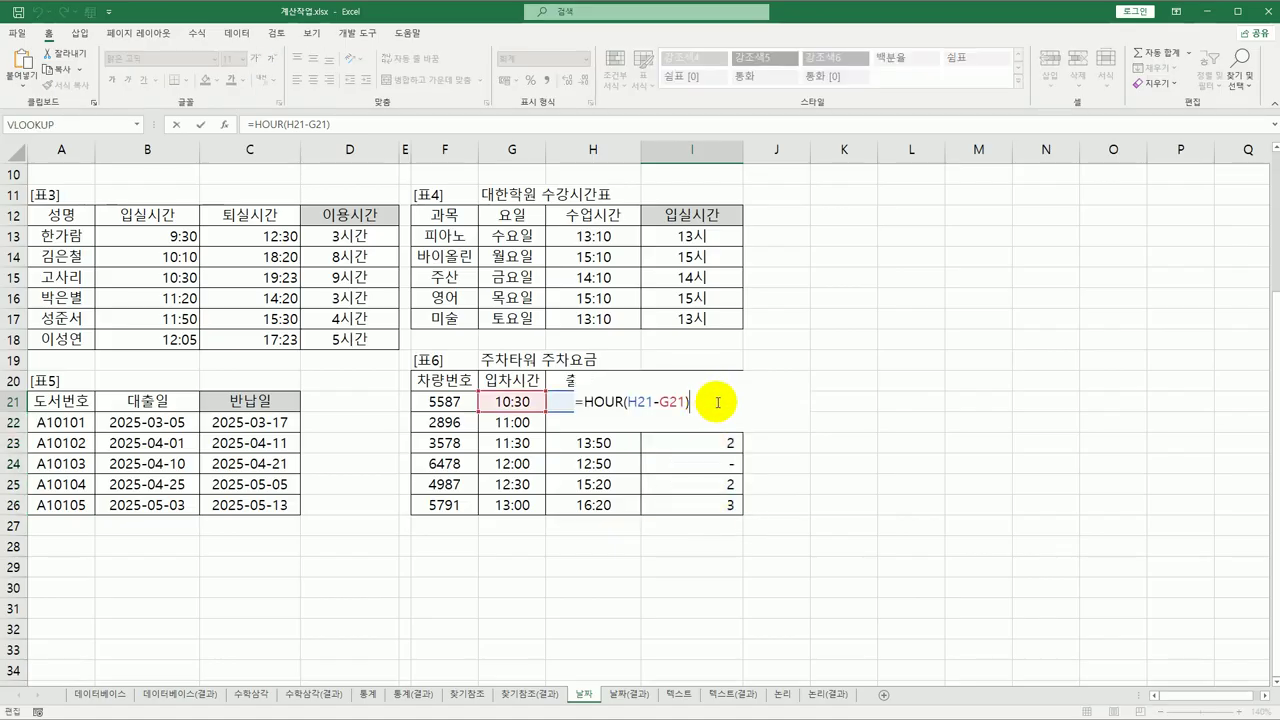
{"action": "type", "text": "60"}
{"action": "key", "text": "Return"}
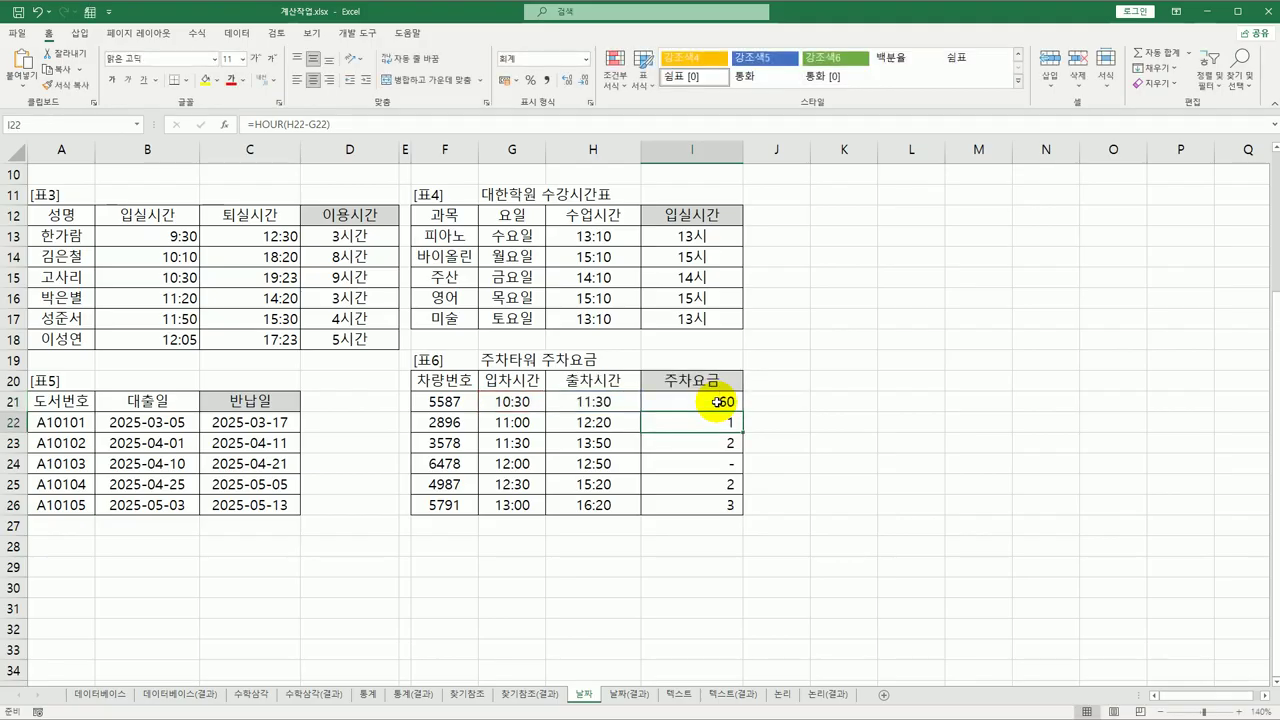
{"action": "left_click", "coordinate": [718, 402]}
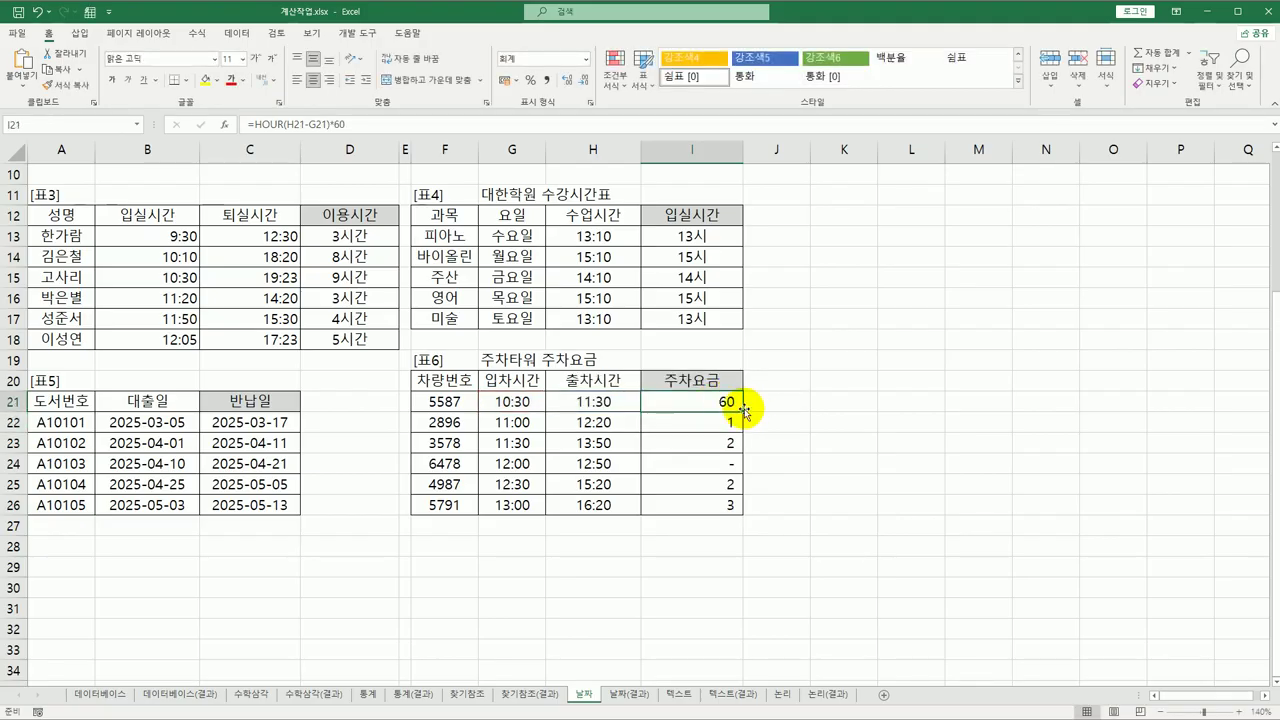
{"action": "left_click_drag", "start_coordinate": [744, 411], "coordinate": [726, 508]}
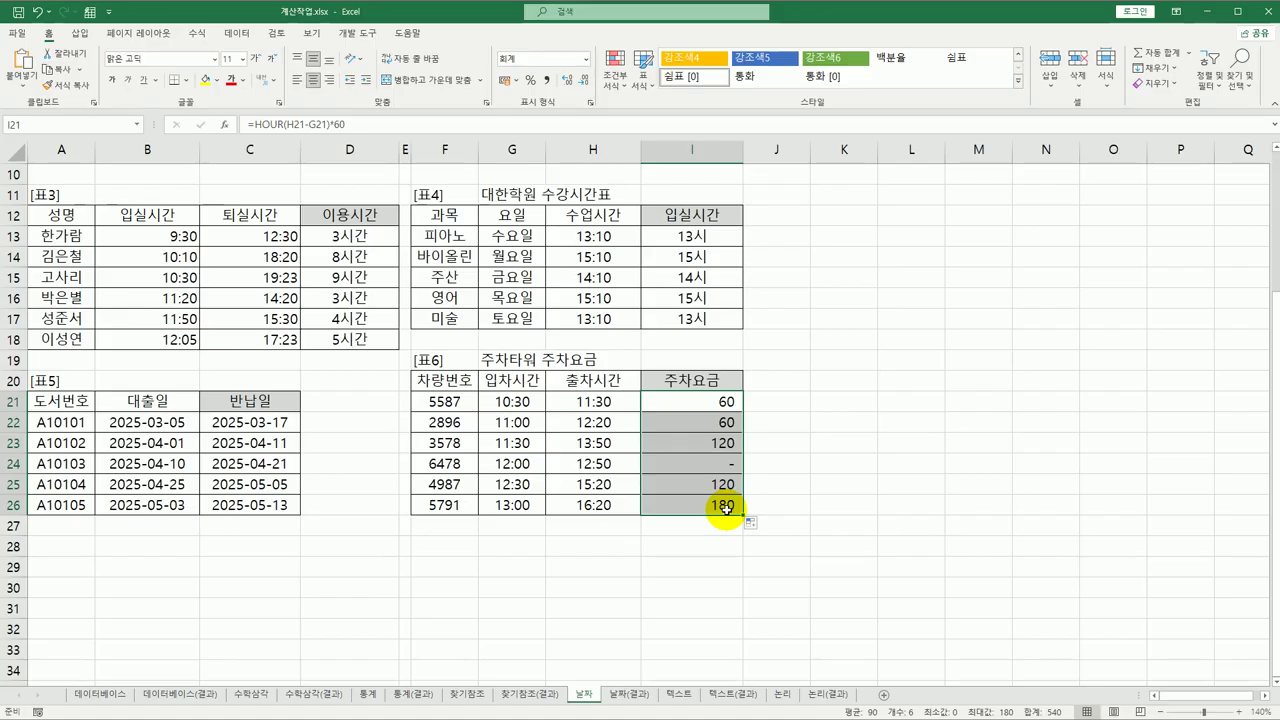
Add +MINUTE(H21-G21) to the end of the I21 formula and refill it down to I26.
{"action": "left_click", "coordinate": [722, 401]}
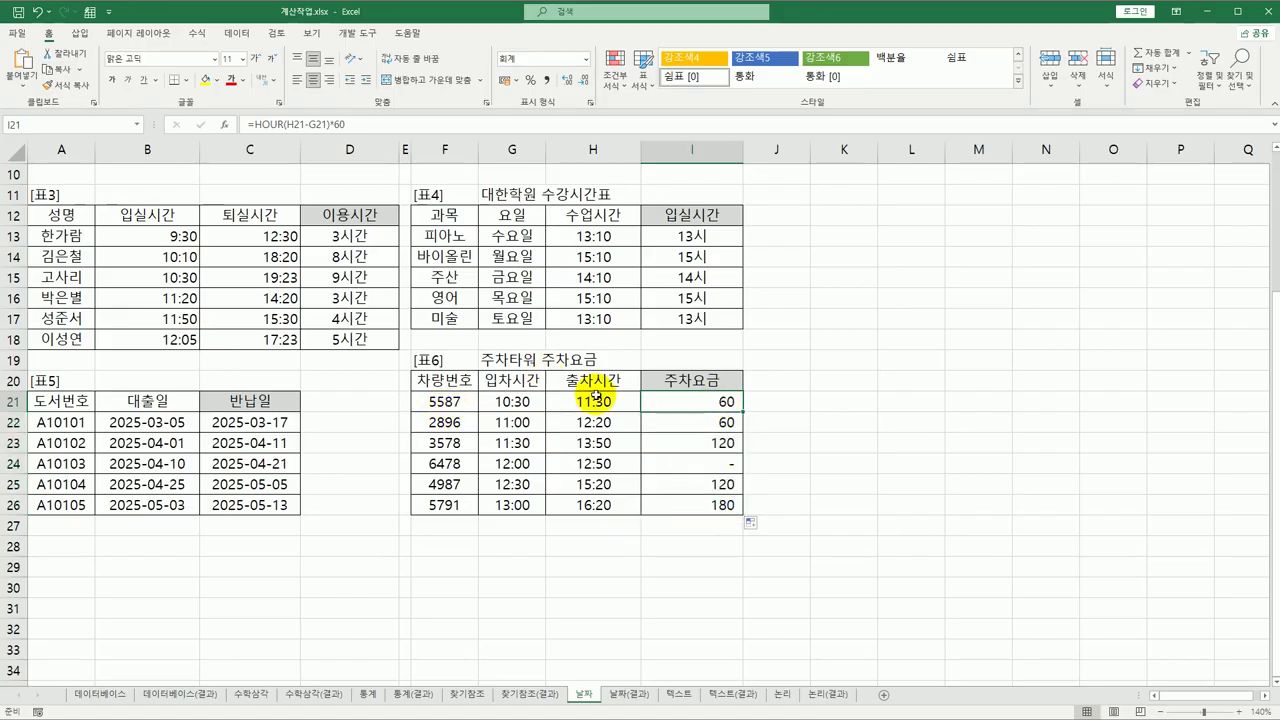
{"action": "double_click", "coordinate": [685, 407]}
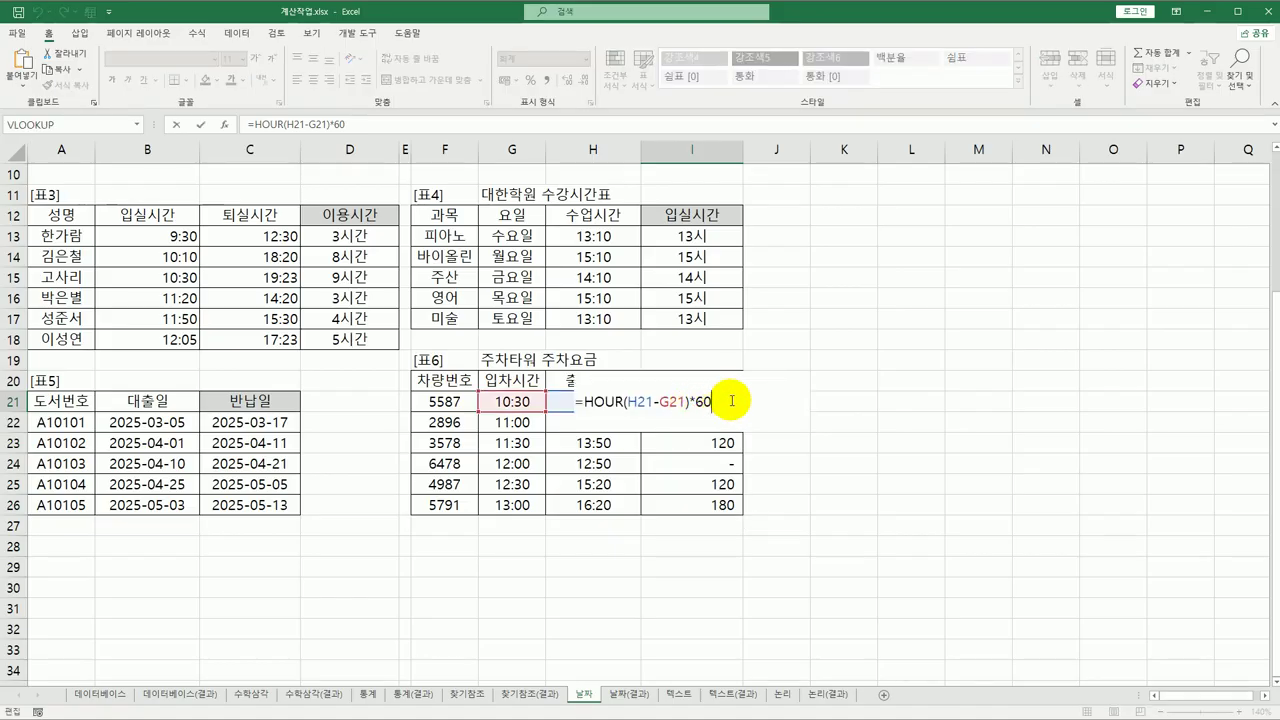
{"action": "type", "text": "+min"}
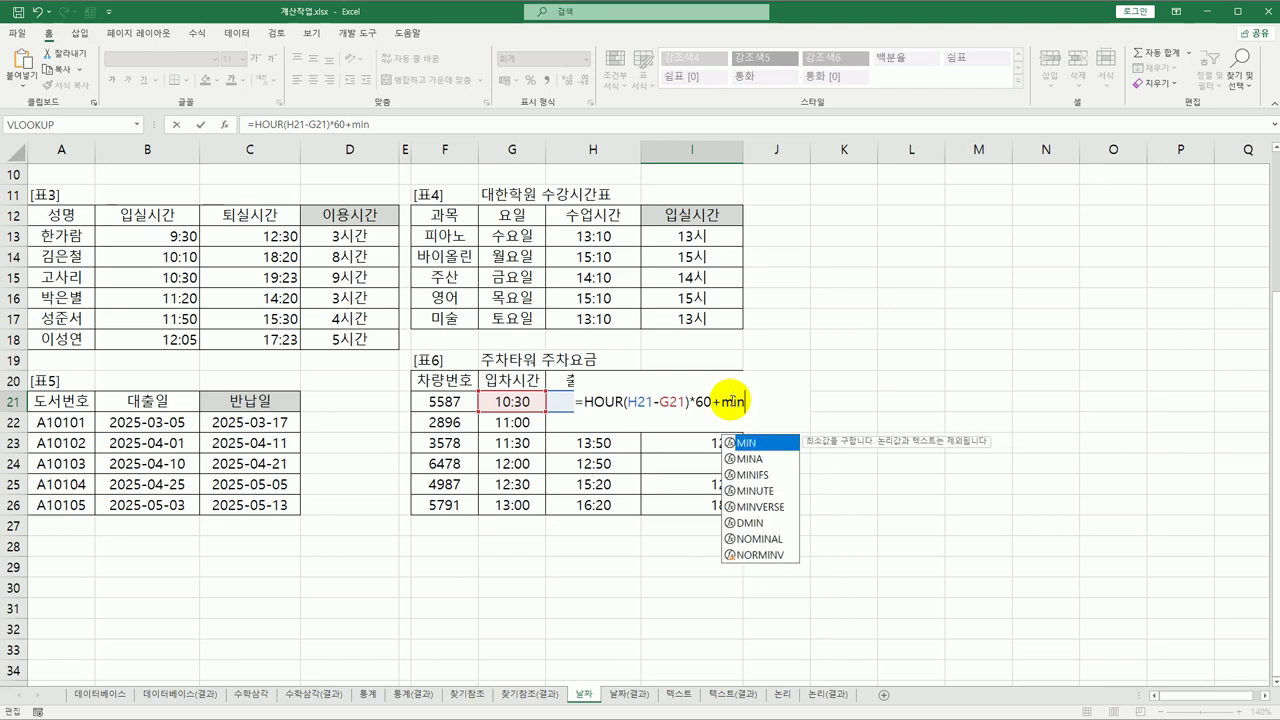
{"action": "double_click", "coordinate": [742, 490]}
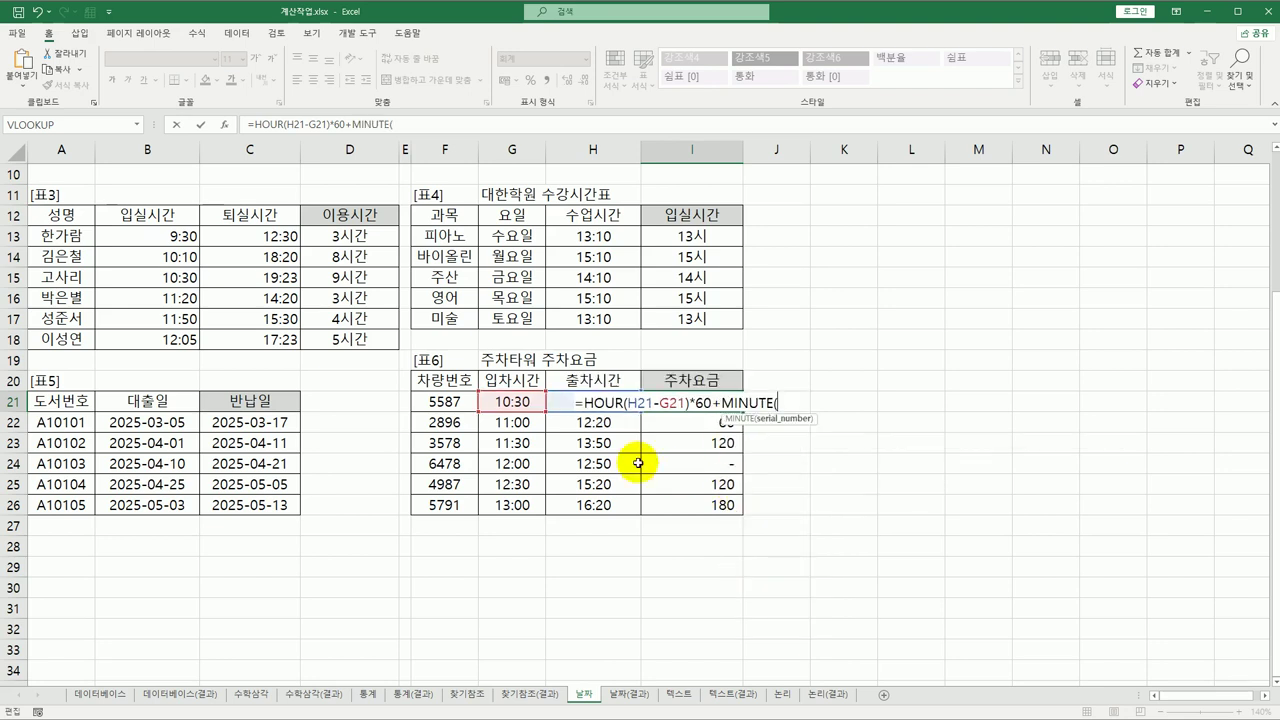
{"action": "left_click", "coordinate": [562, 402]}
{"action": "type", "text": "-"}
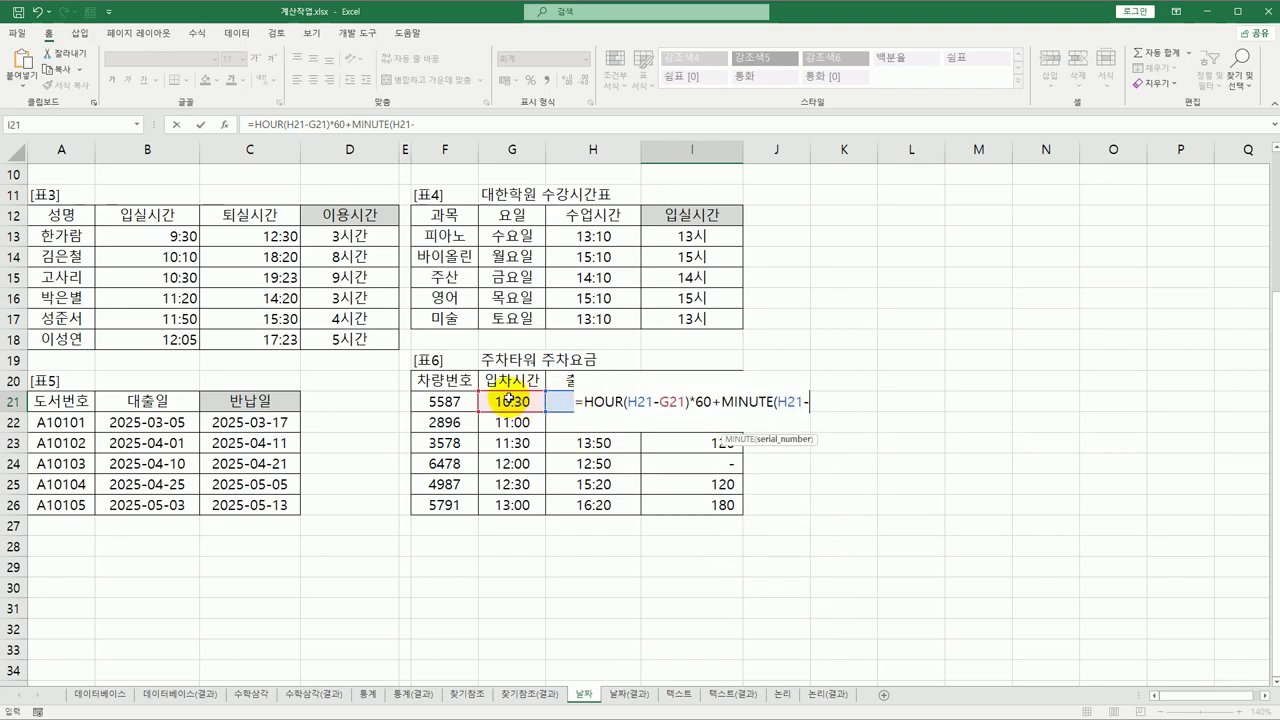
{"action": "left_click", "coordinate": [508, 401]}
{"action": "type", "text": ")"}
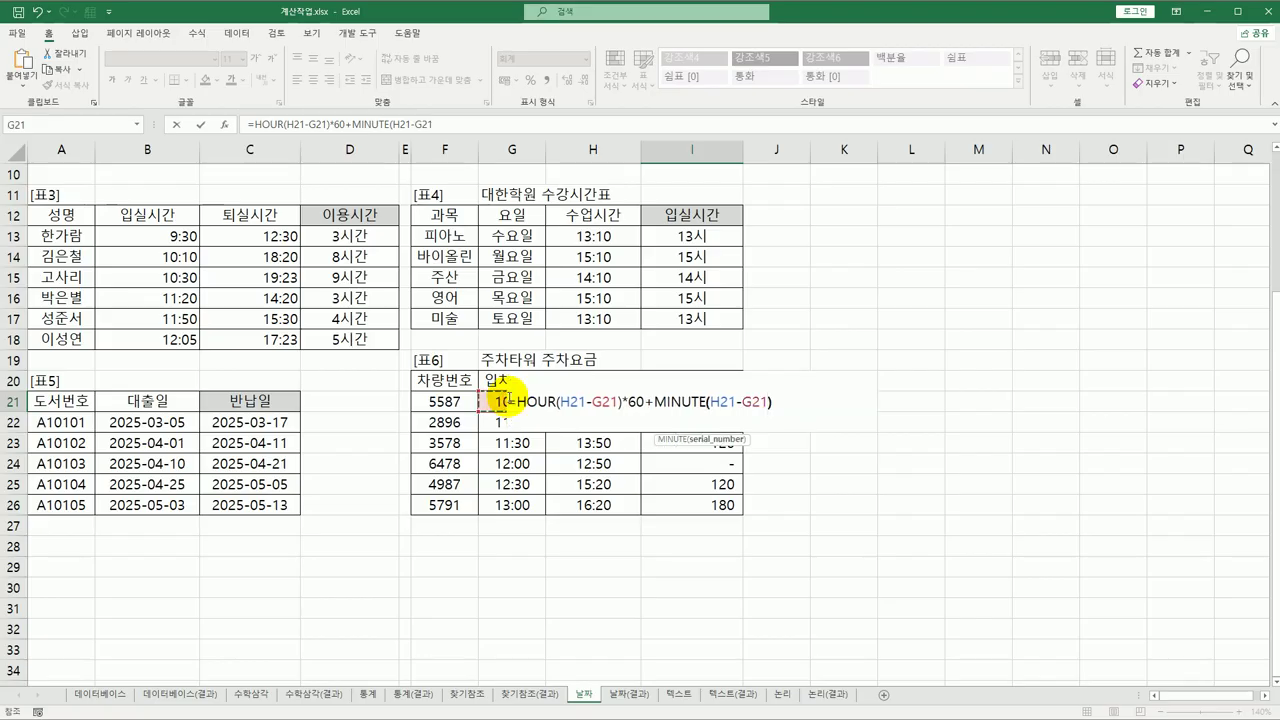
{"action": "key", "text": "Return"}
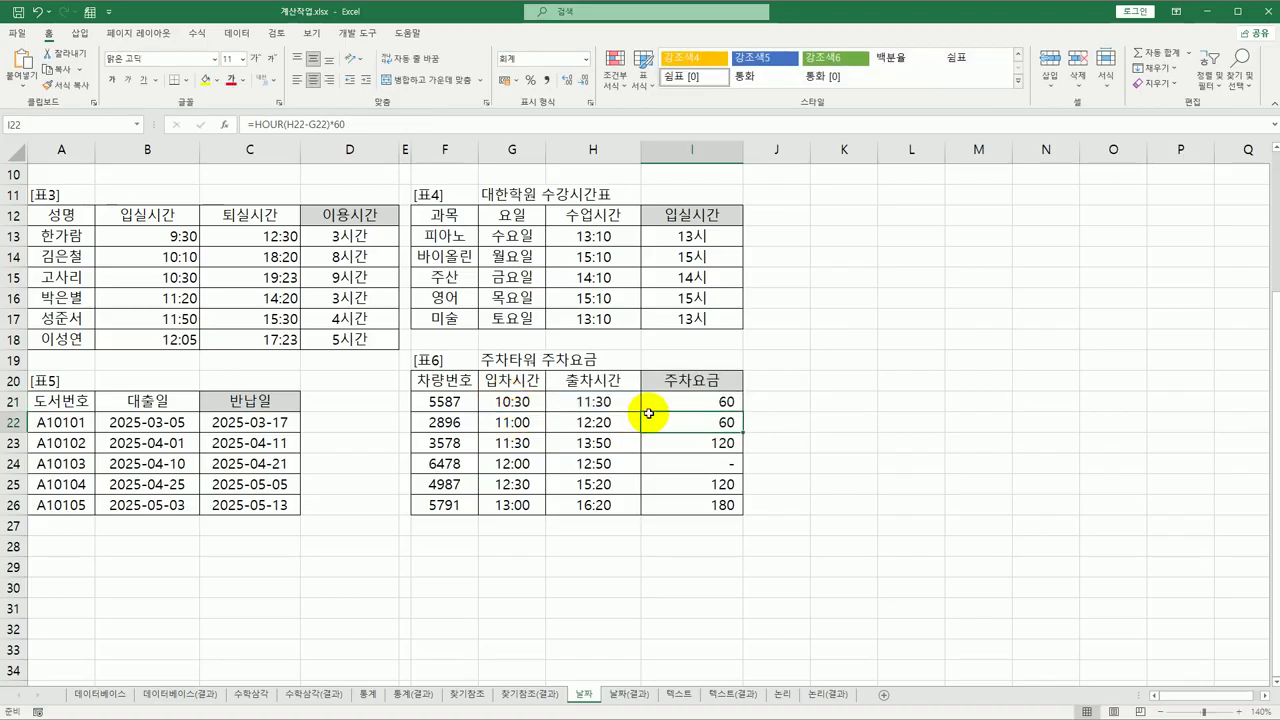
{"action": "left_click", "coordinate": [680, 402]}
{"action": "left_click_drag", "start_coordinate": [742, 411], "coordinate": [723, 508]}
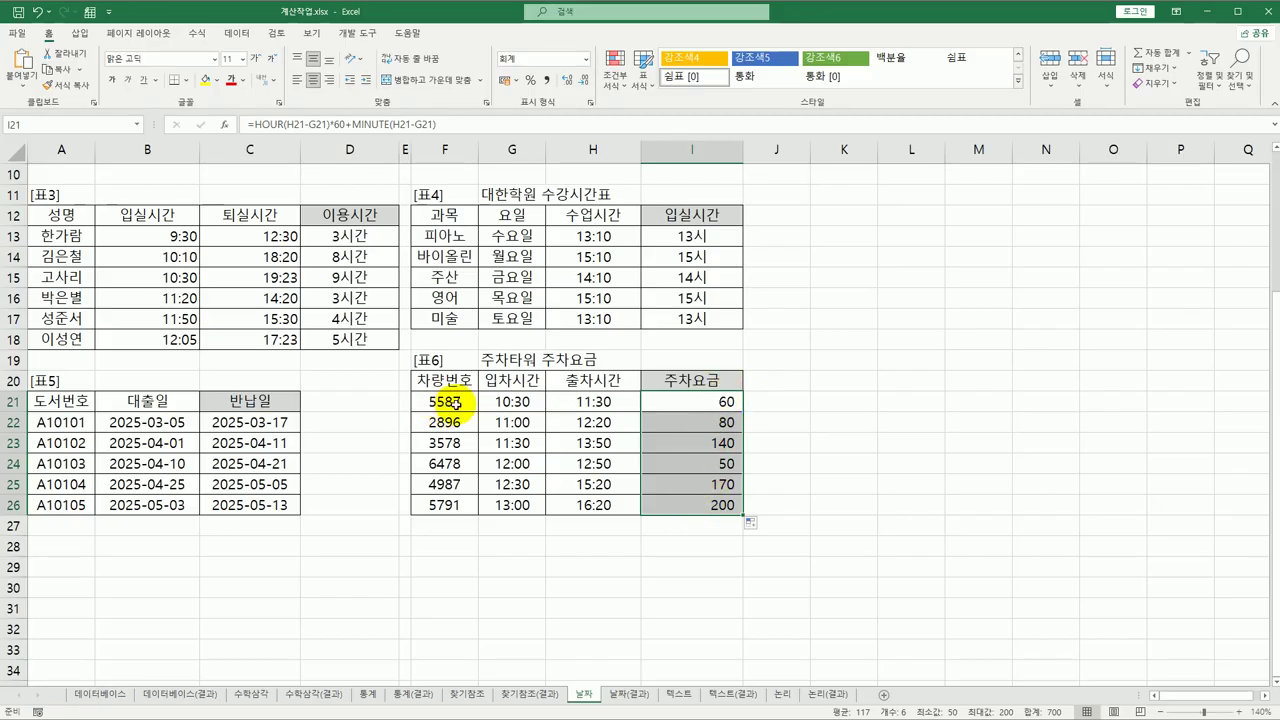
Enclose the whole HOUR and MINUTE sum in I21 in parentheses and multiply it by 200.
{"action": "double_click", "coordinate": [704, 400]}
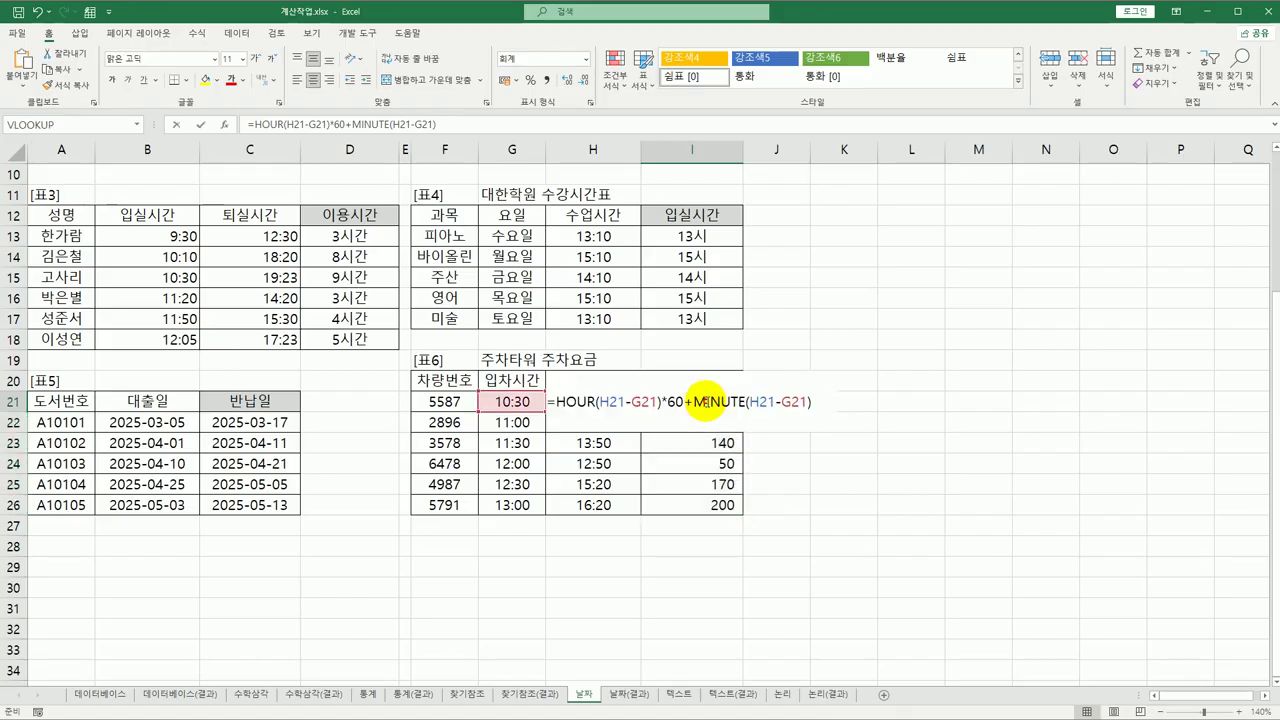
{"action": "left_click", "coordinate": [555, 401]}
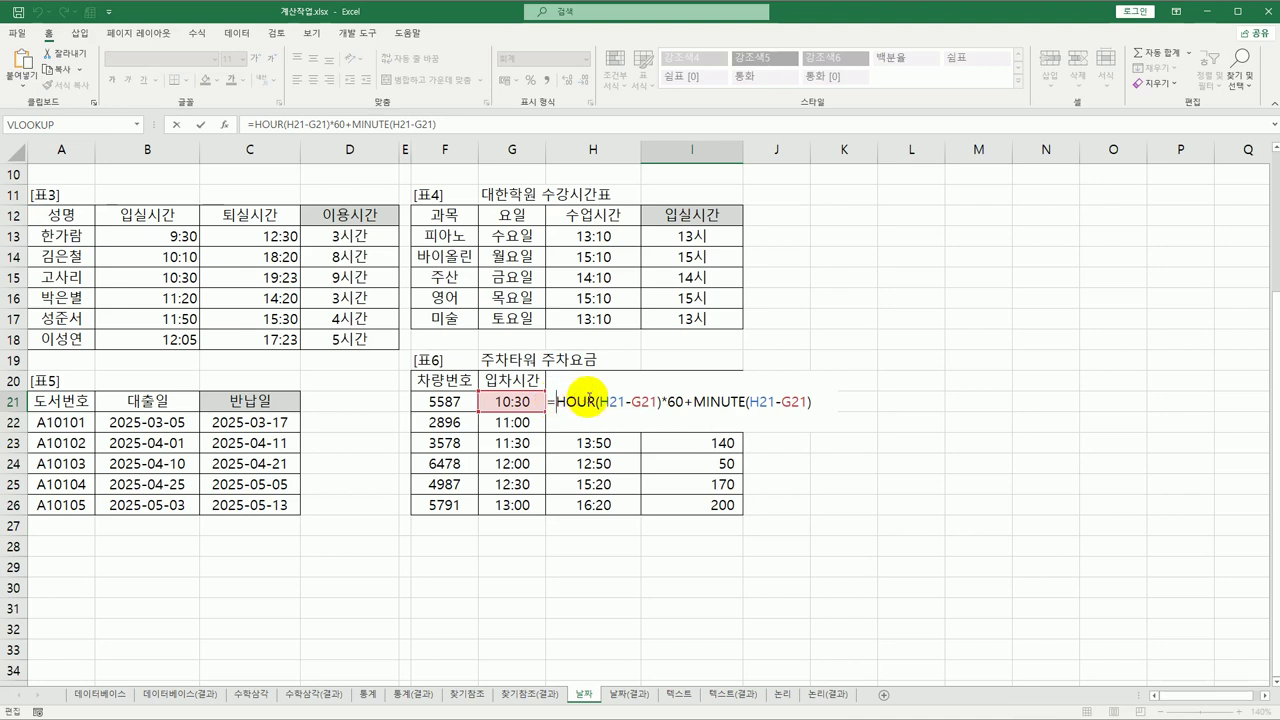
{"action": "type", "text": "("}
{"action": "key", "text": "End"}
{"action": "type", "text": ")*2"}
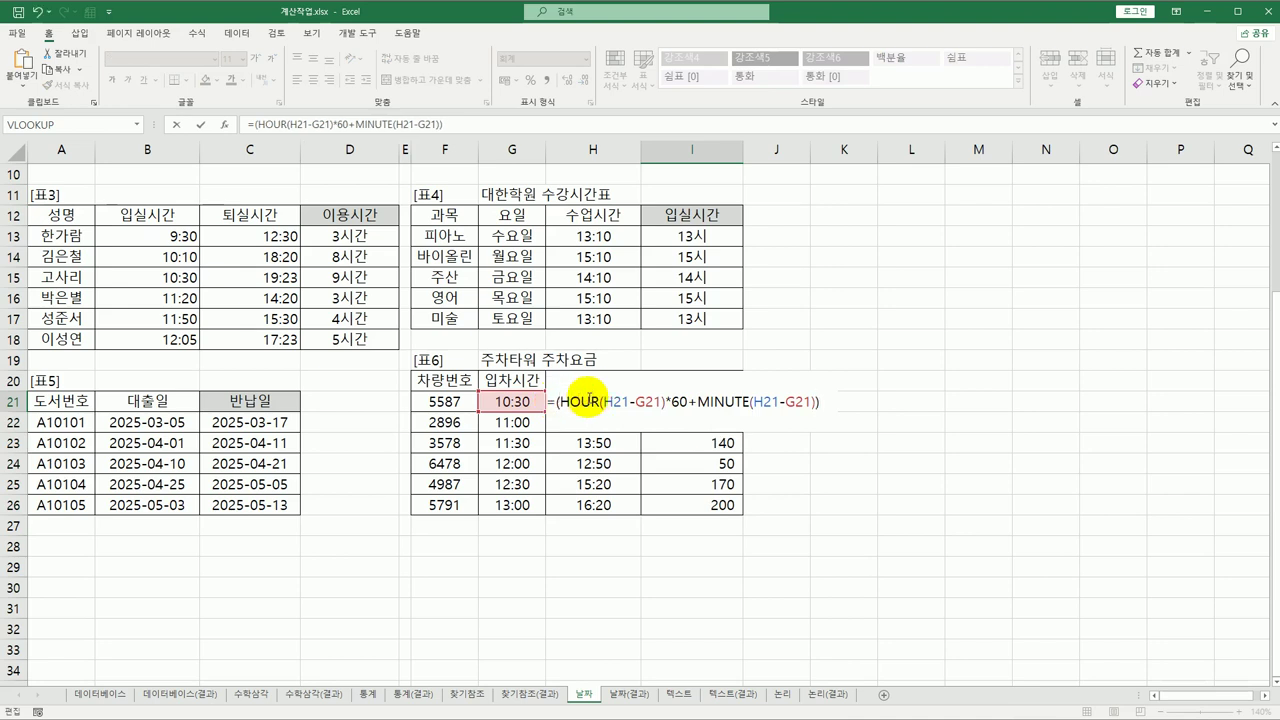
{"action": "type", "text": "00"}
{"action": "key", "text": "Return"}
{"action": "key", "text": "Up"}
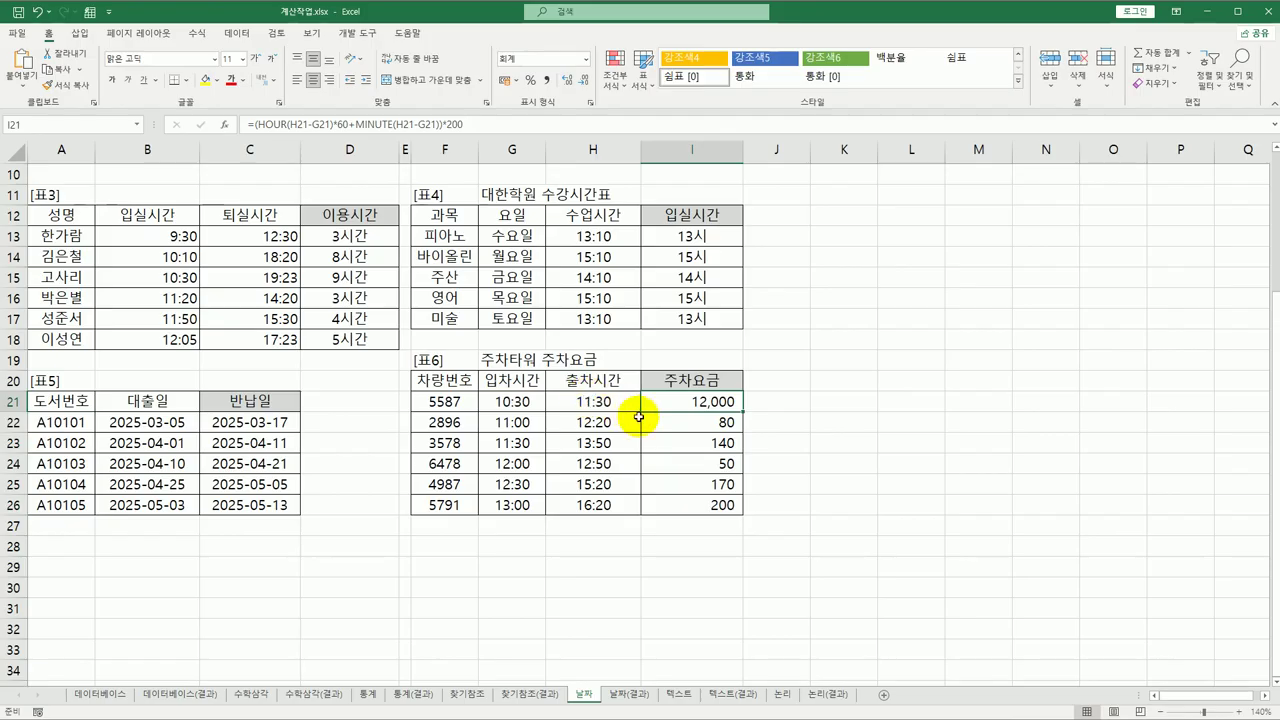
Insert /10 before *200 in the I21 formula and fill it down the 주차요금 column to I26.
{"action": "double_click", "coordinate": [696, 399]}
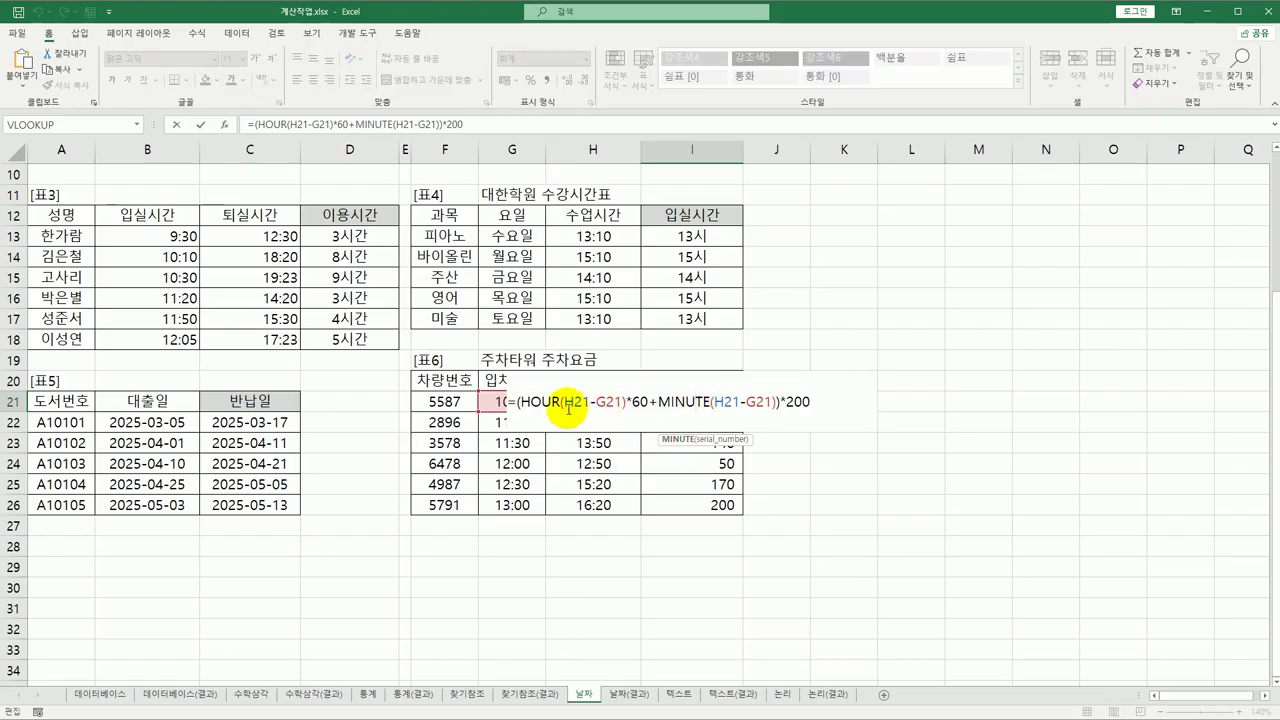
{"action": "left_click", "coordinate": [781, 402]}
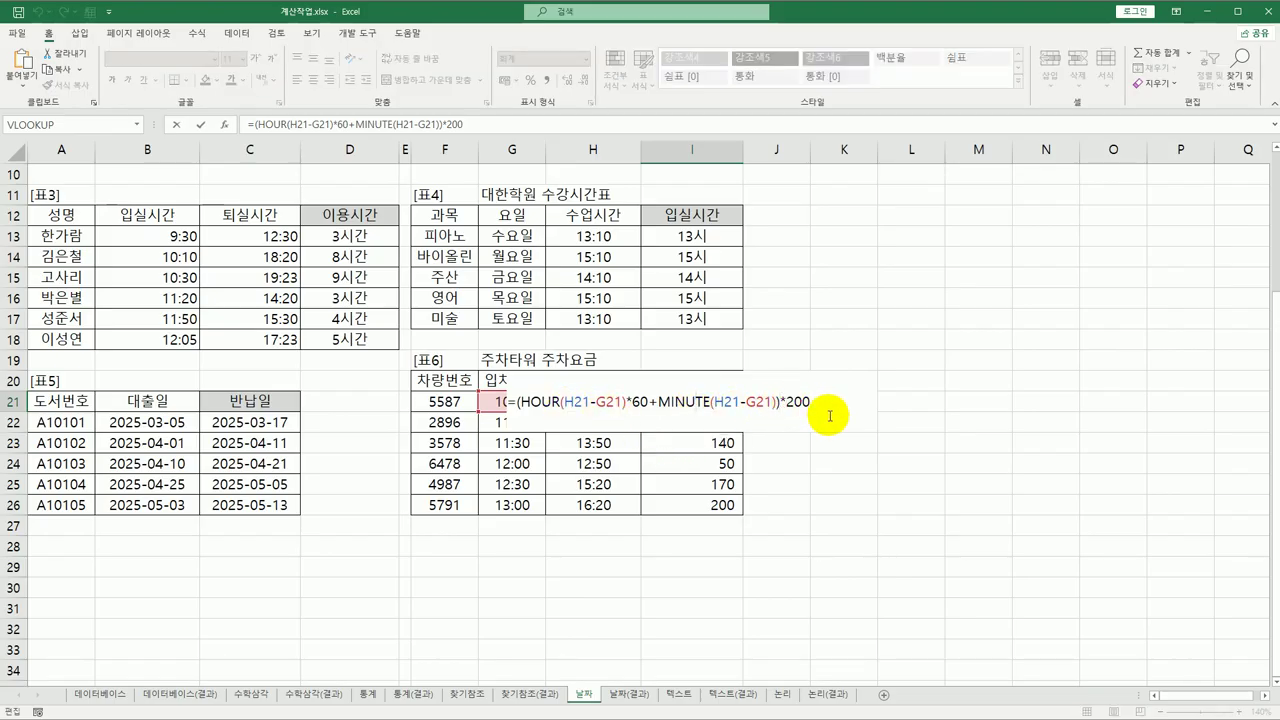
{"action": "type", "text": "/10"}
{"action": "key", "text": "Return"}
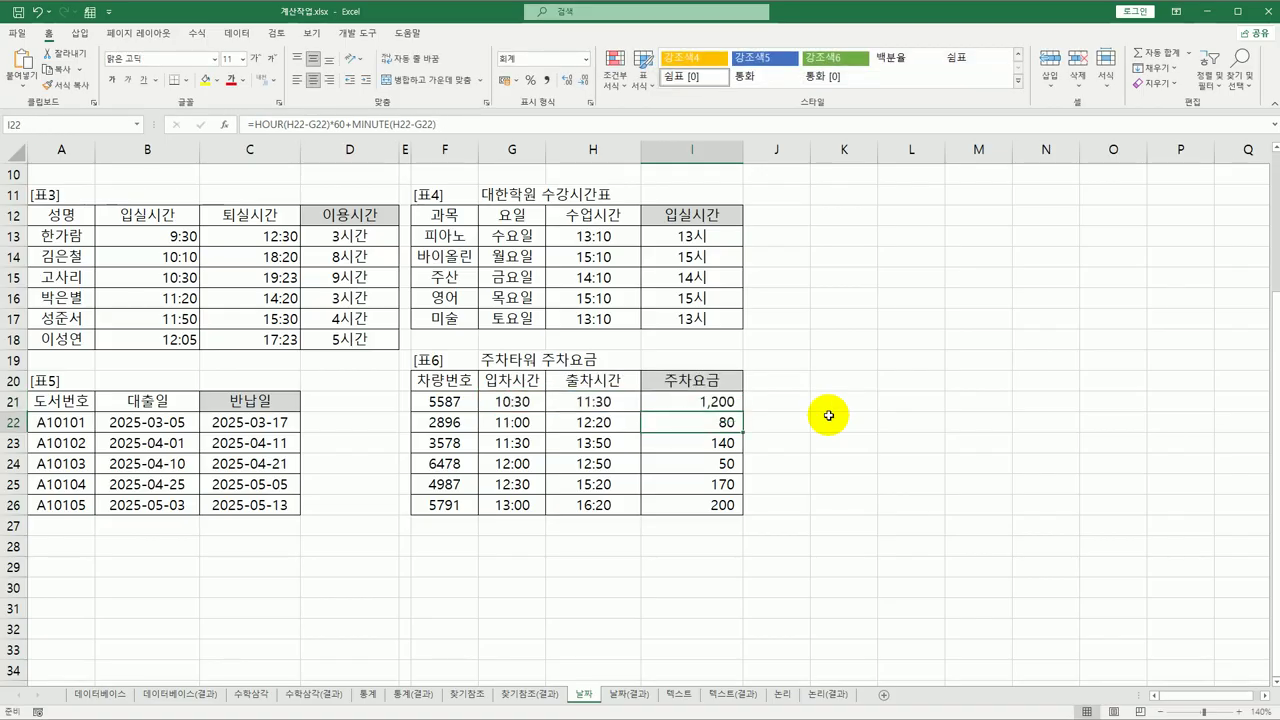
{"action": "left_click", "coordinate": [718, 402]}
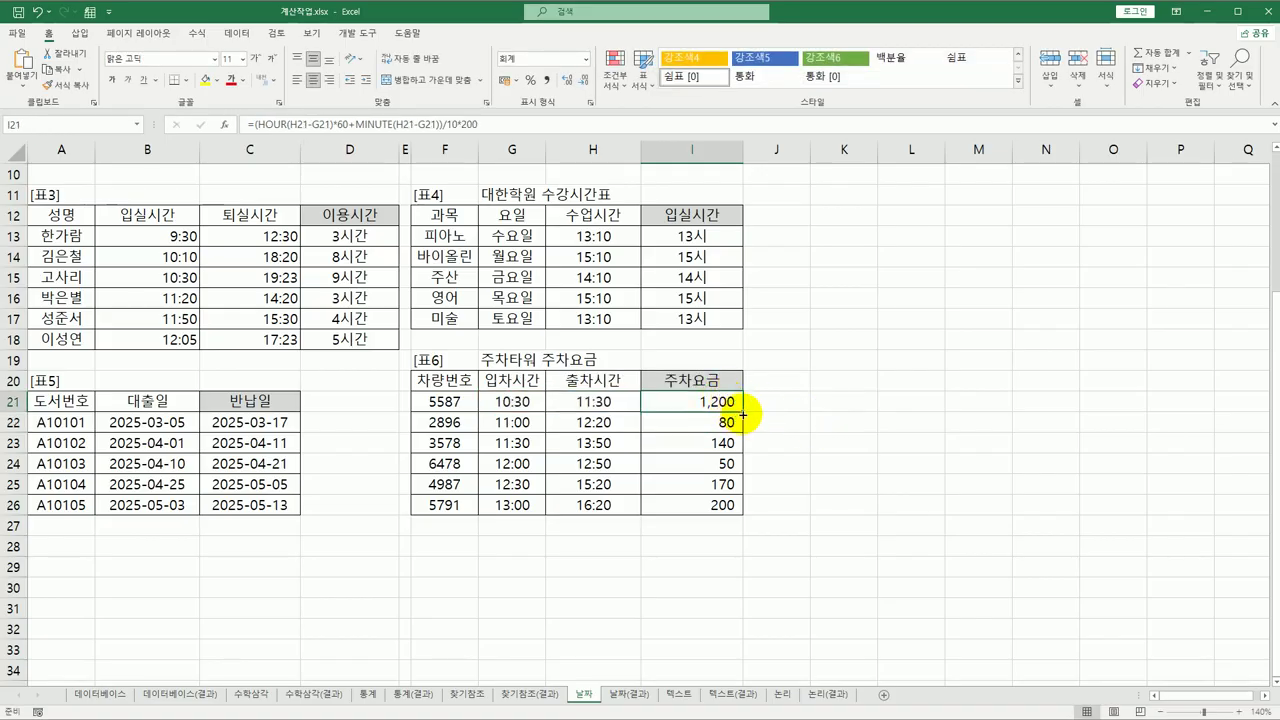
{"action": "left_click_drag", "start_coordinate": [744, 414], "coordinate": [742, 512]}
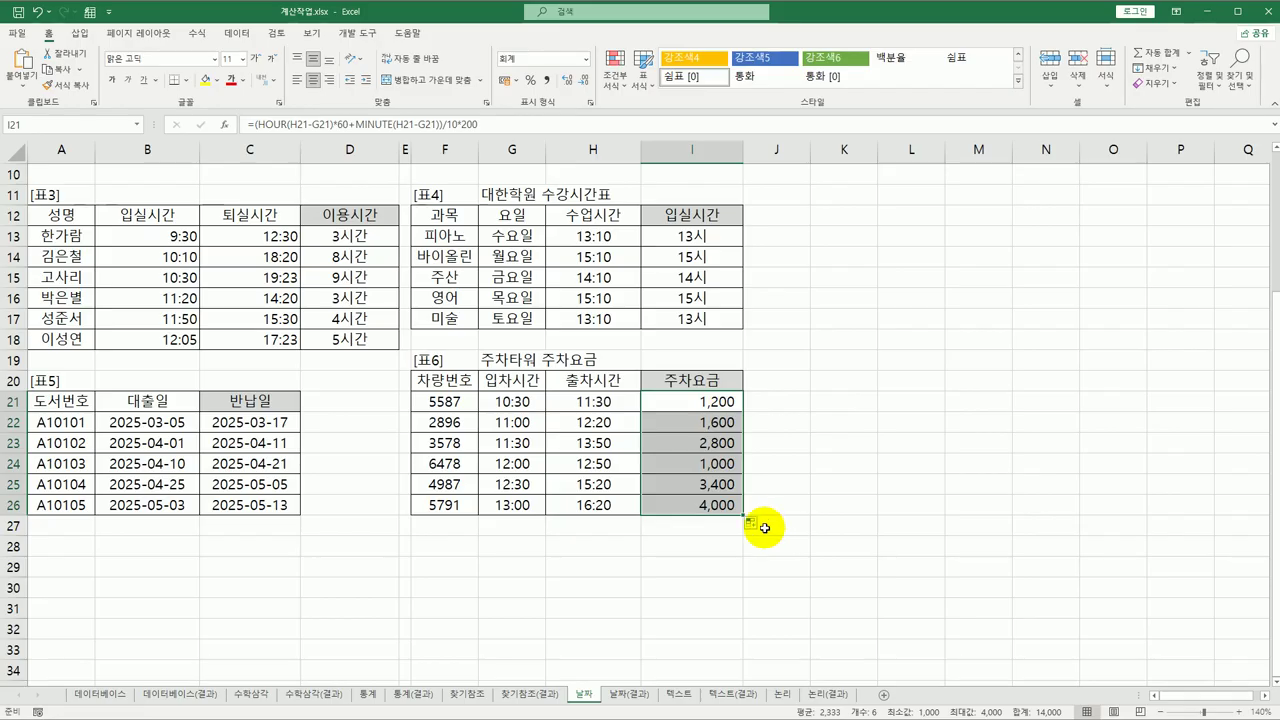
Check the completed tables against the 날짜(결과) sheet and return to the 날짜 sheet.
{"action": "scroll", "coordinate": [766, 528], "scroll_direction": "up", "scroll_amount": 4}
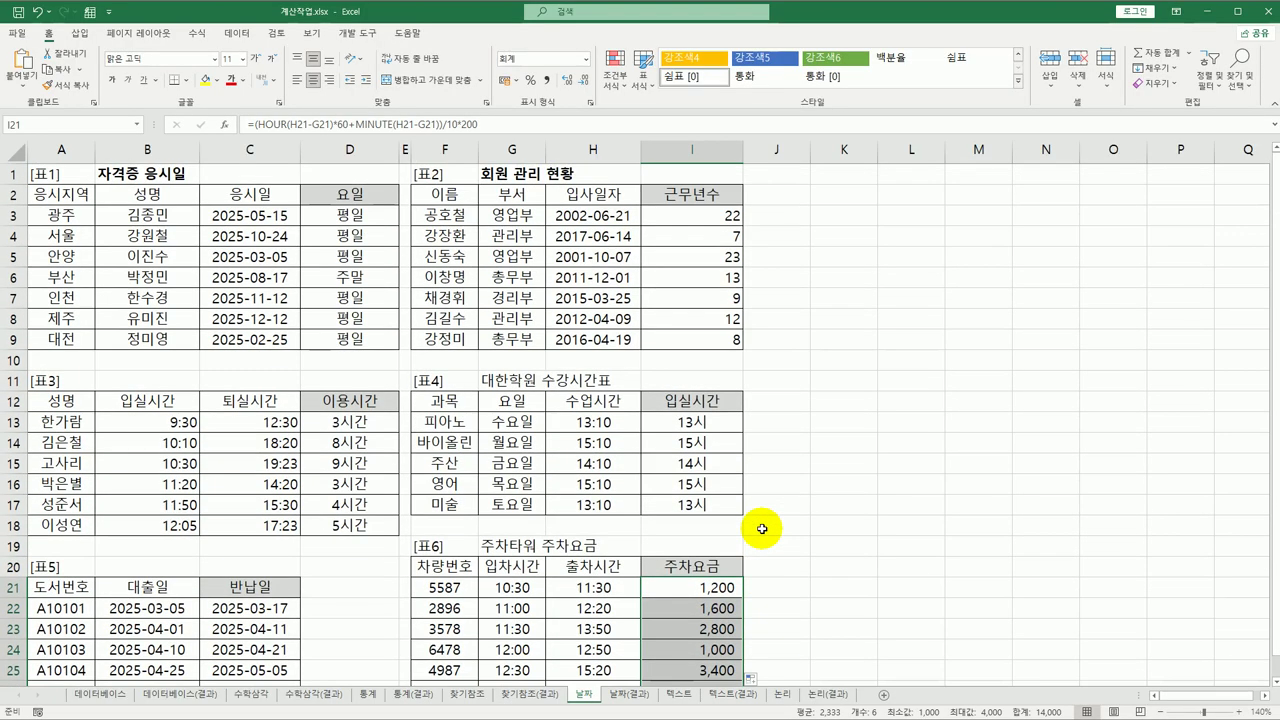
{"action": "left_click", "coordinate": [693, 587]}
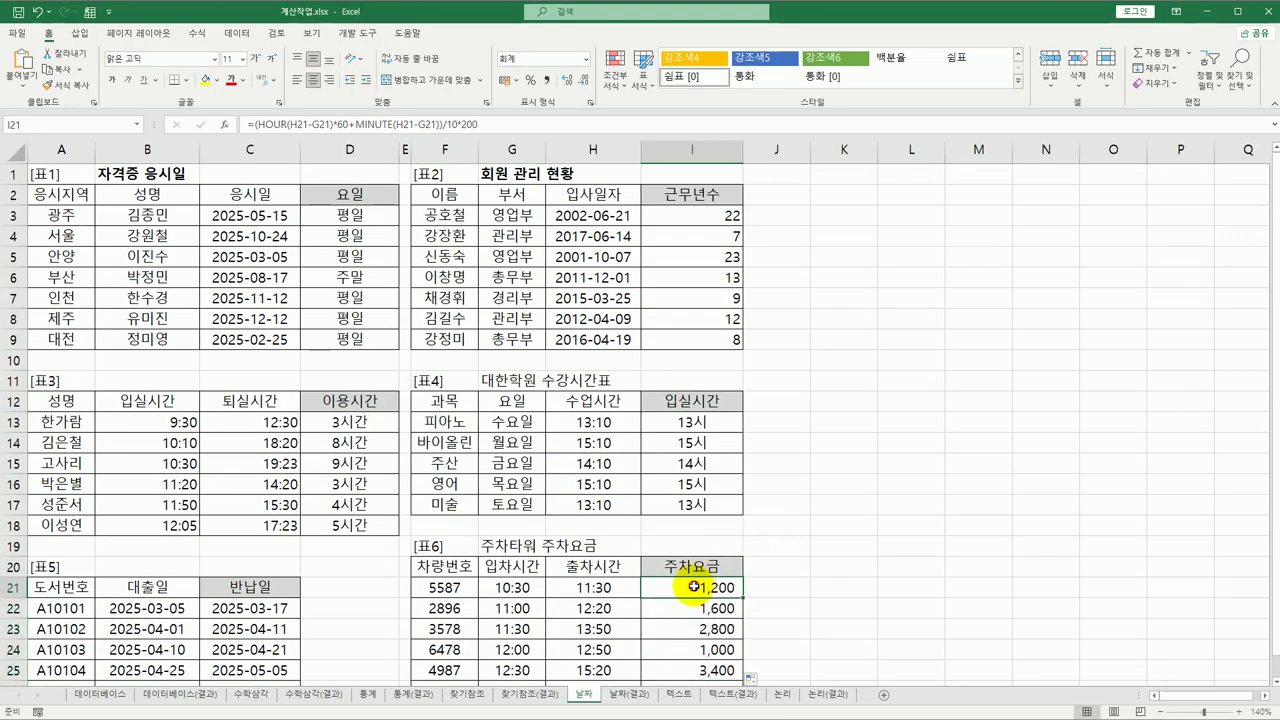
{"action": "left_click", "coordinate": [621, 697]}
{"action": "left_click", "coordinate": [589, 697]}
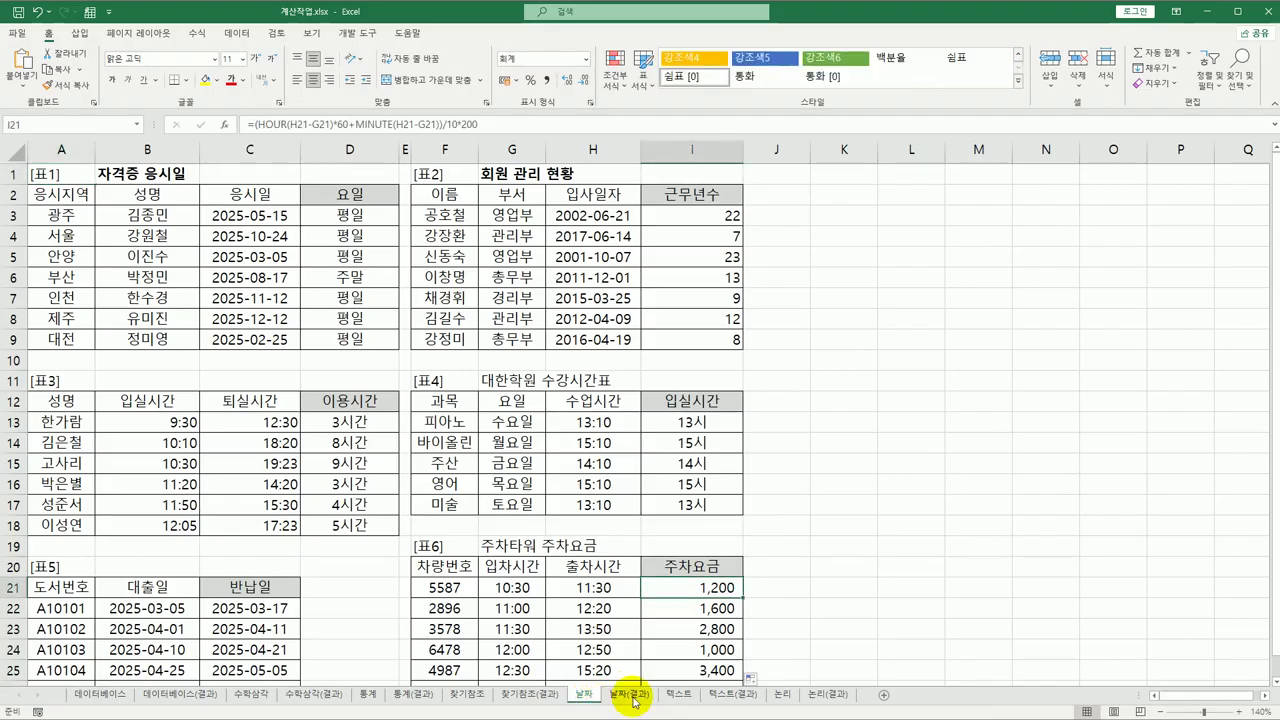